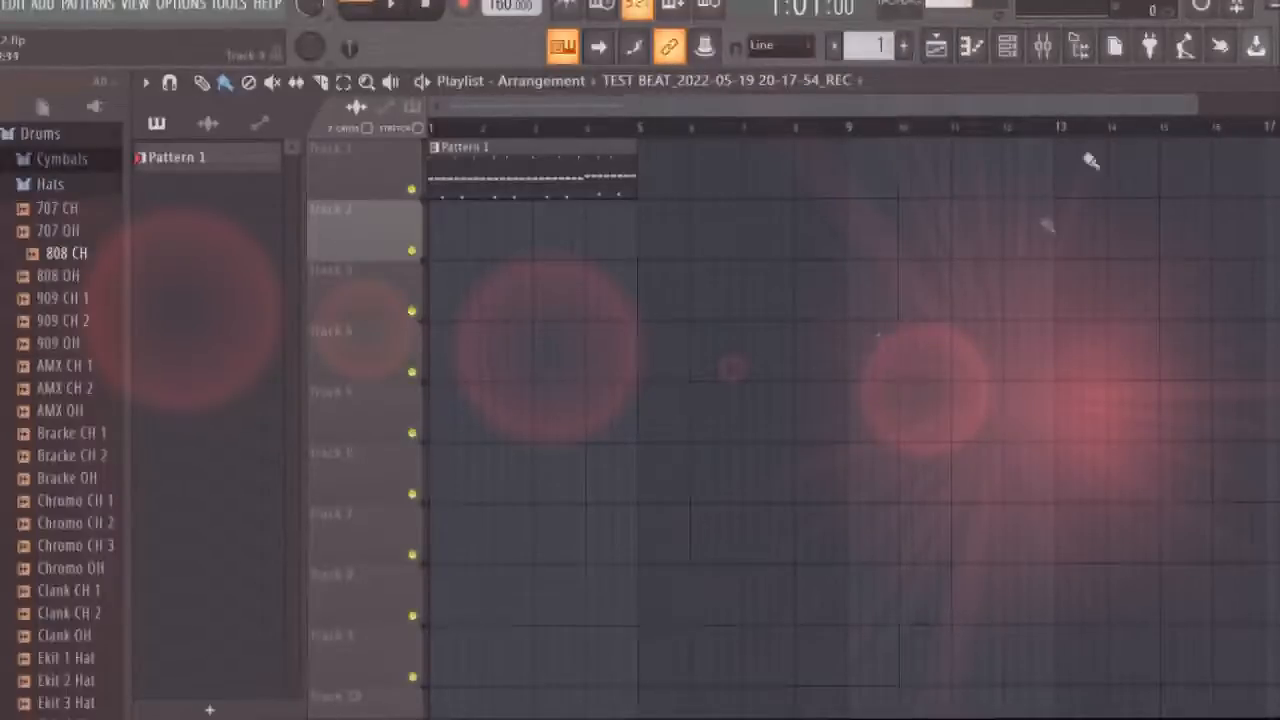
Show the channel rack and the GMS piano roll, and return to the playlist.
left_click(1008, 48)
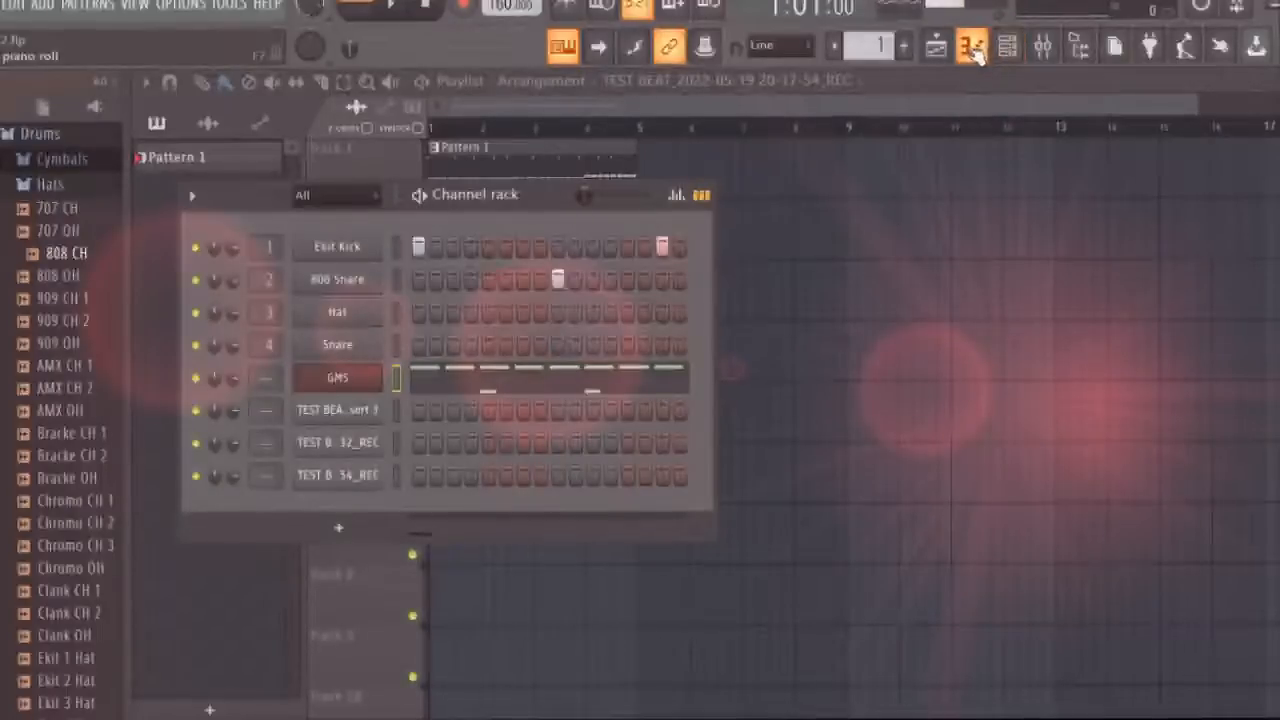
left_click(975, 50)
left_click(975, 50)
left_click(975, 50)
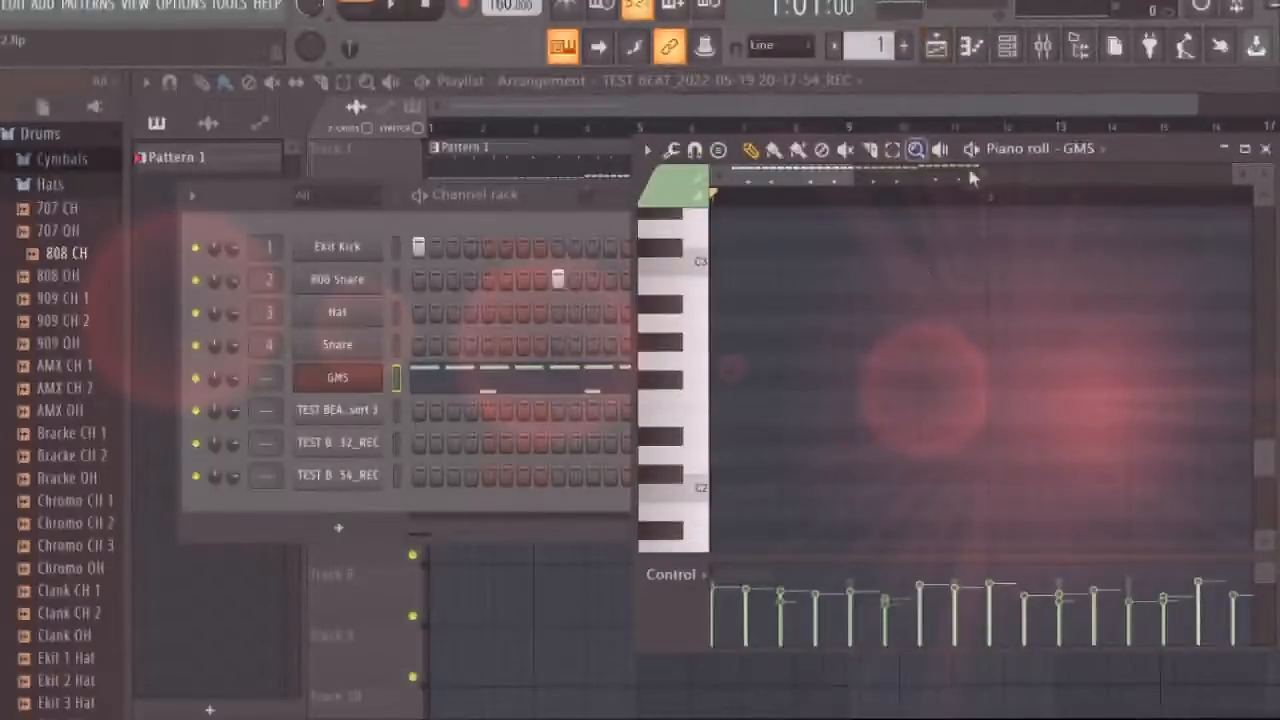
left_click(937, 48)
Place two clips of the TEST BEAT recording on track 3, around bars 5 and 10, and delete both.
left_click(648, 282)
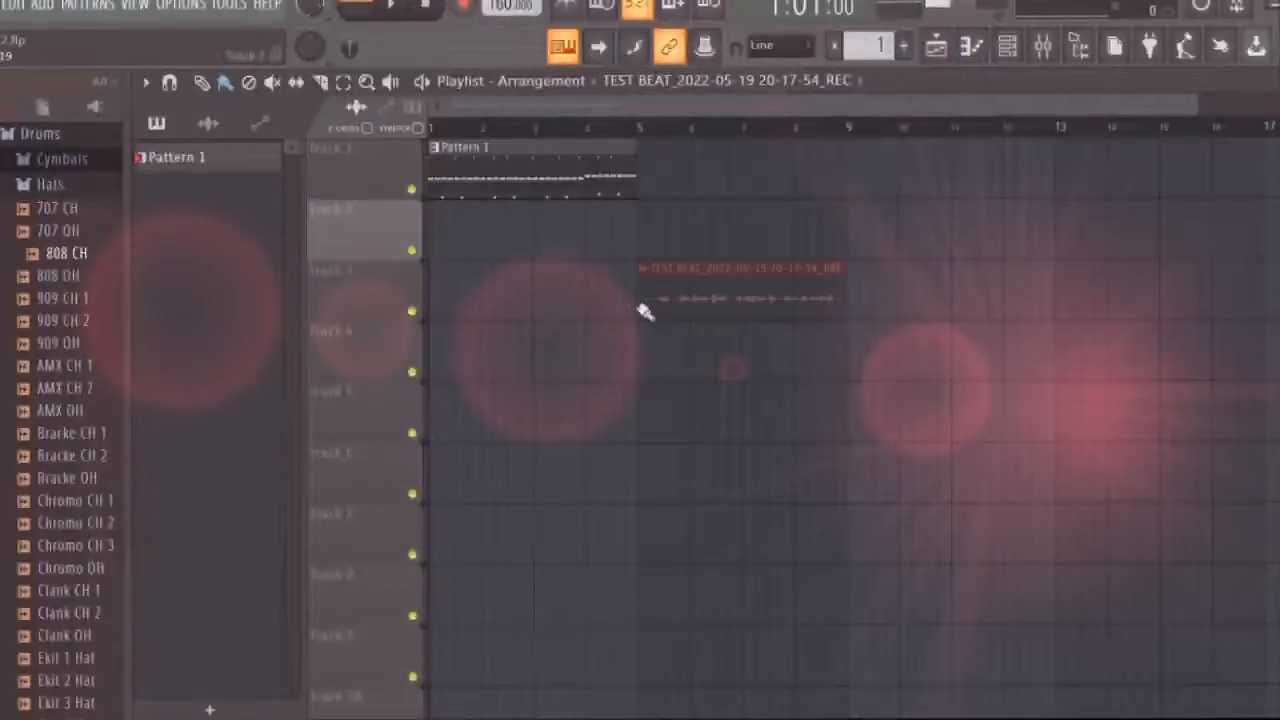
left_click(891, 268)
right_click(971, 284)
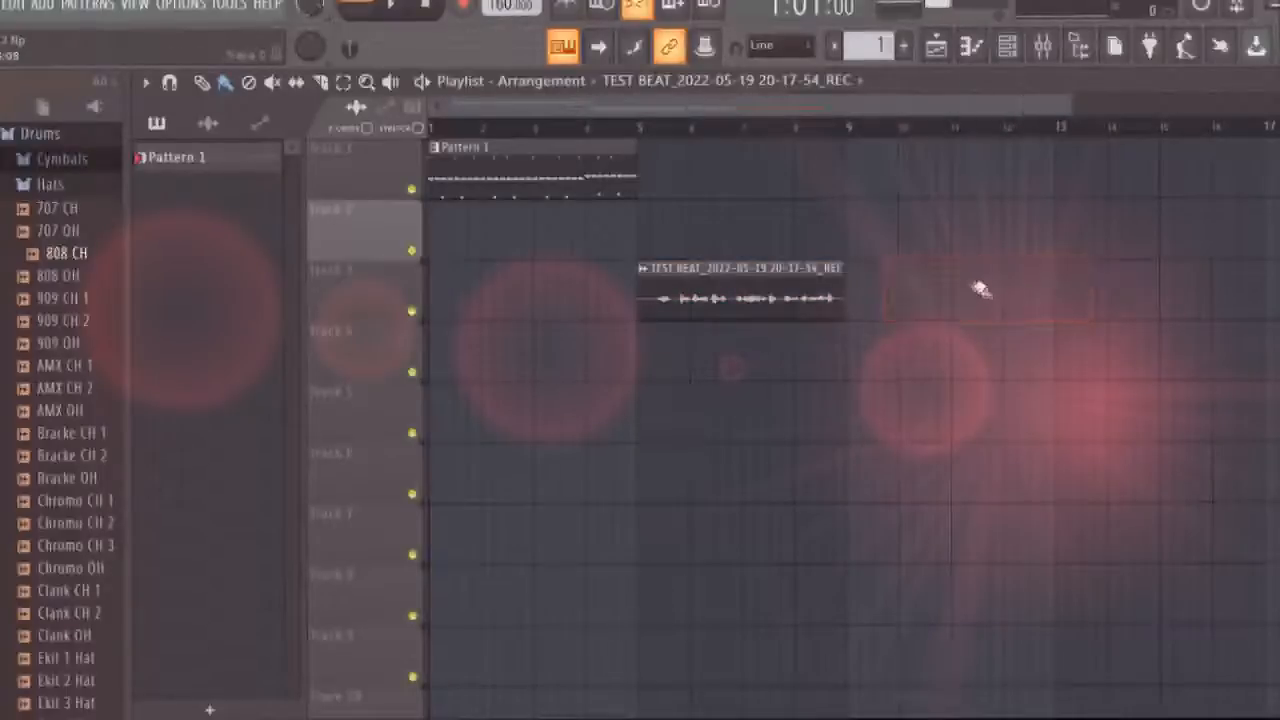
right_click(728, 287)
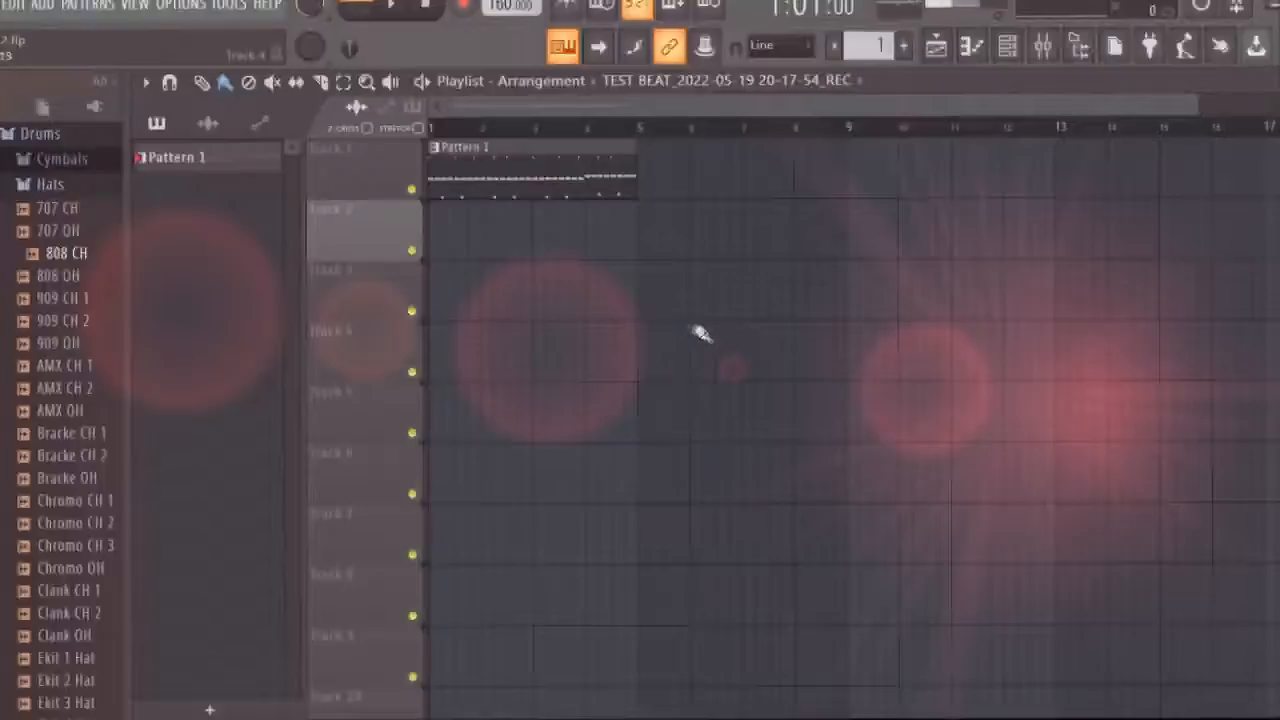
Bring up the channel rack once more to view its channels, and go back to the playlist arrangement.
left_click(1005, 44)
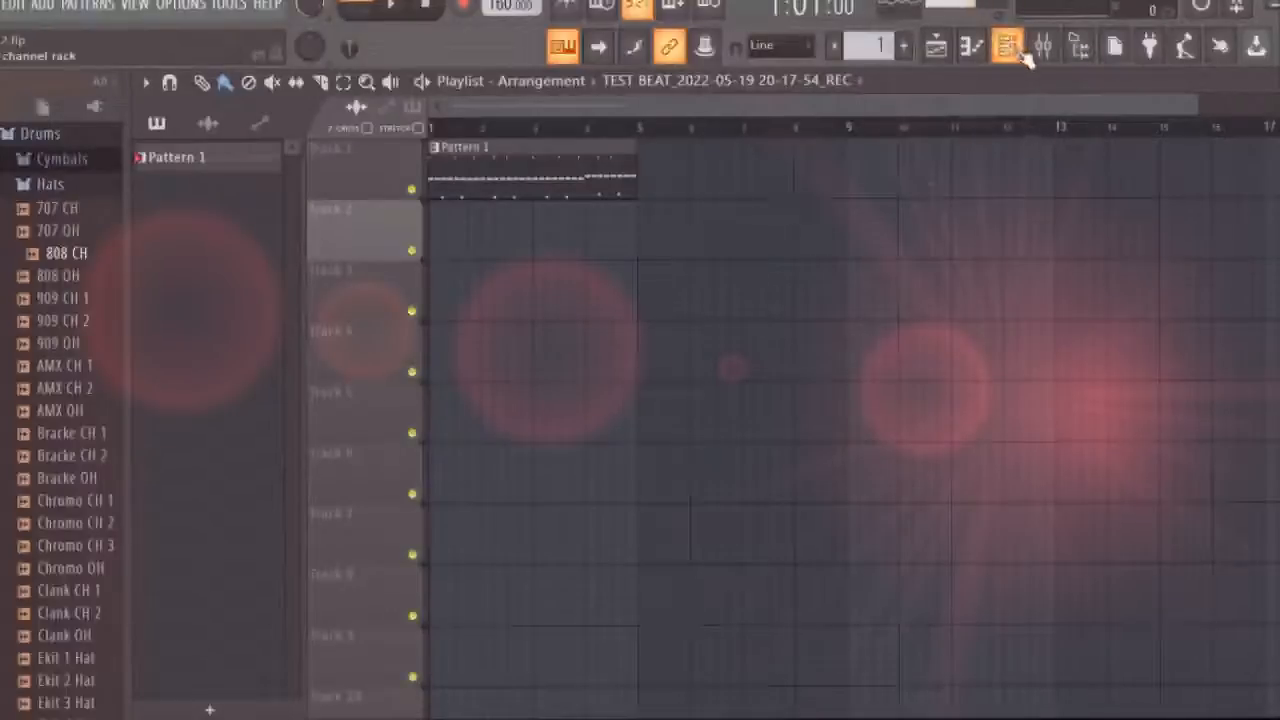
left_click(1005, 44)
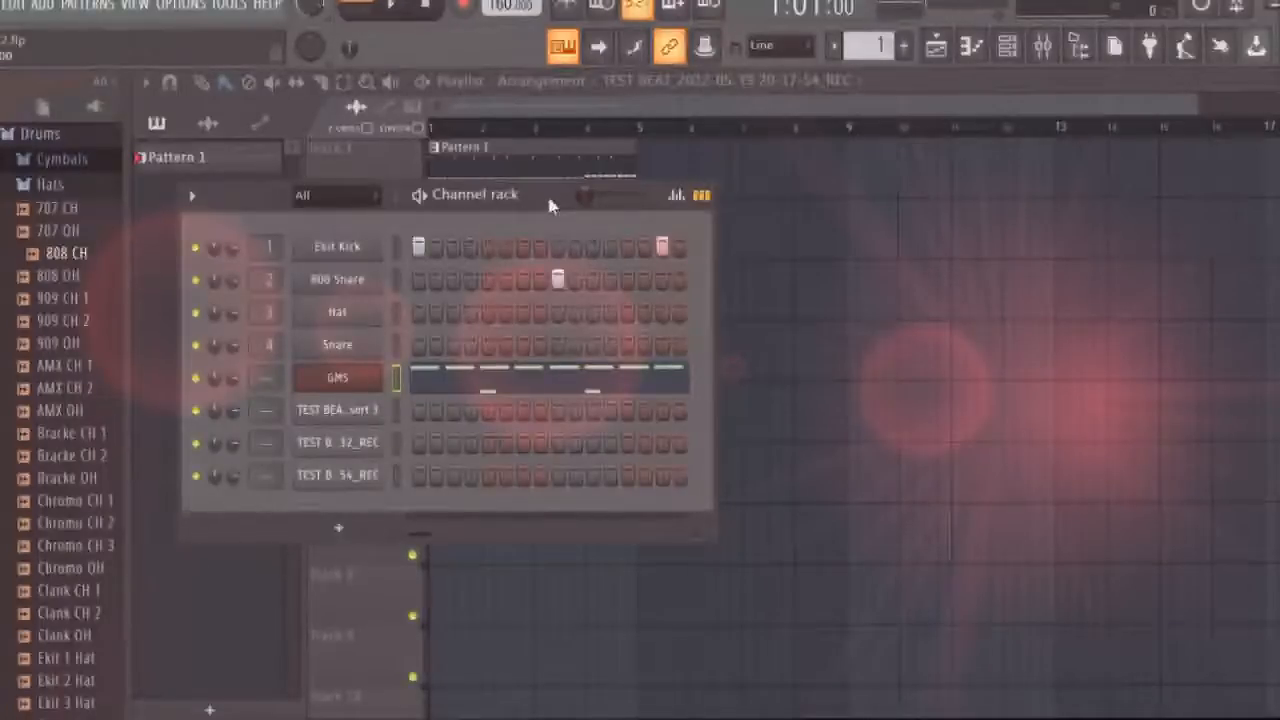
left_click(943, 56)
Add TEST BEAT recording clips on track 3 near bar 5 and track 1 near bar 8, and remove them.
left_click(634, 268)
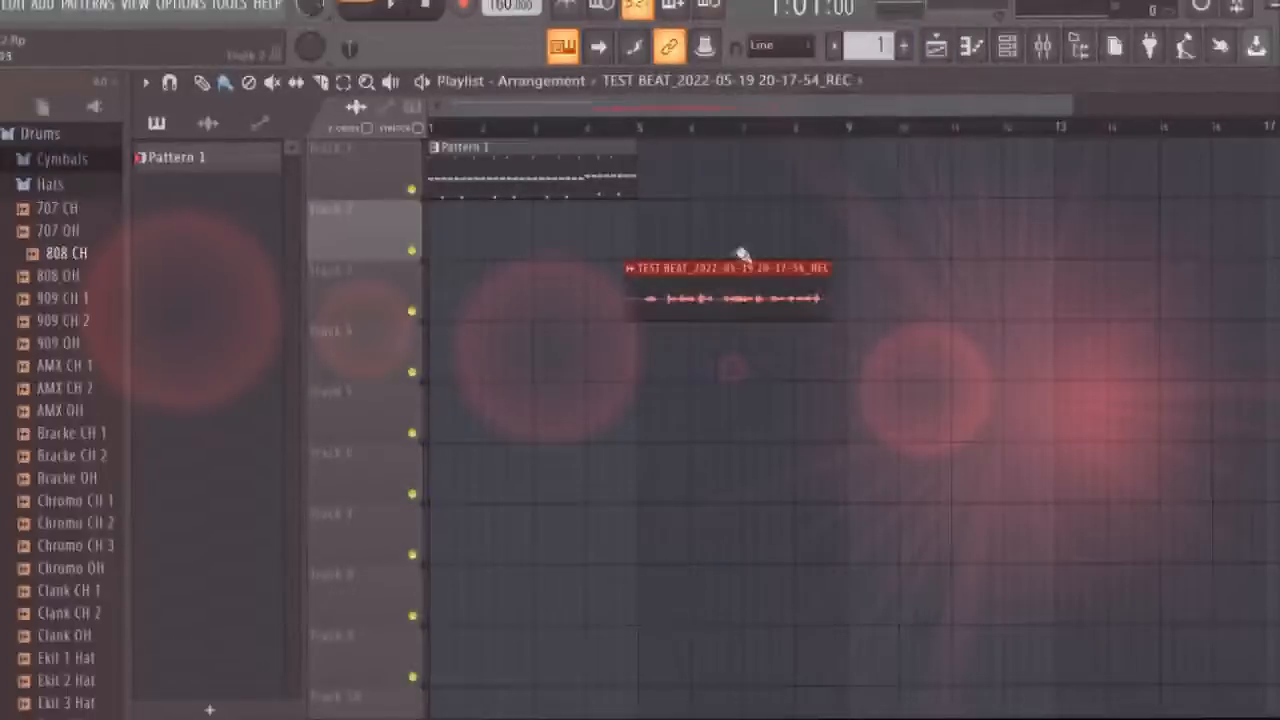
left_click(812, 186)
right_click(878, 187)
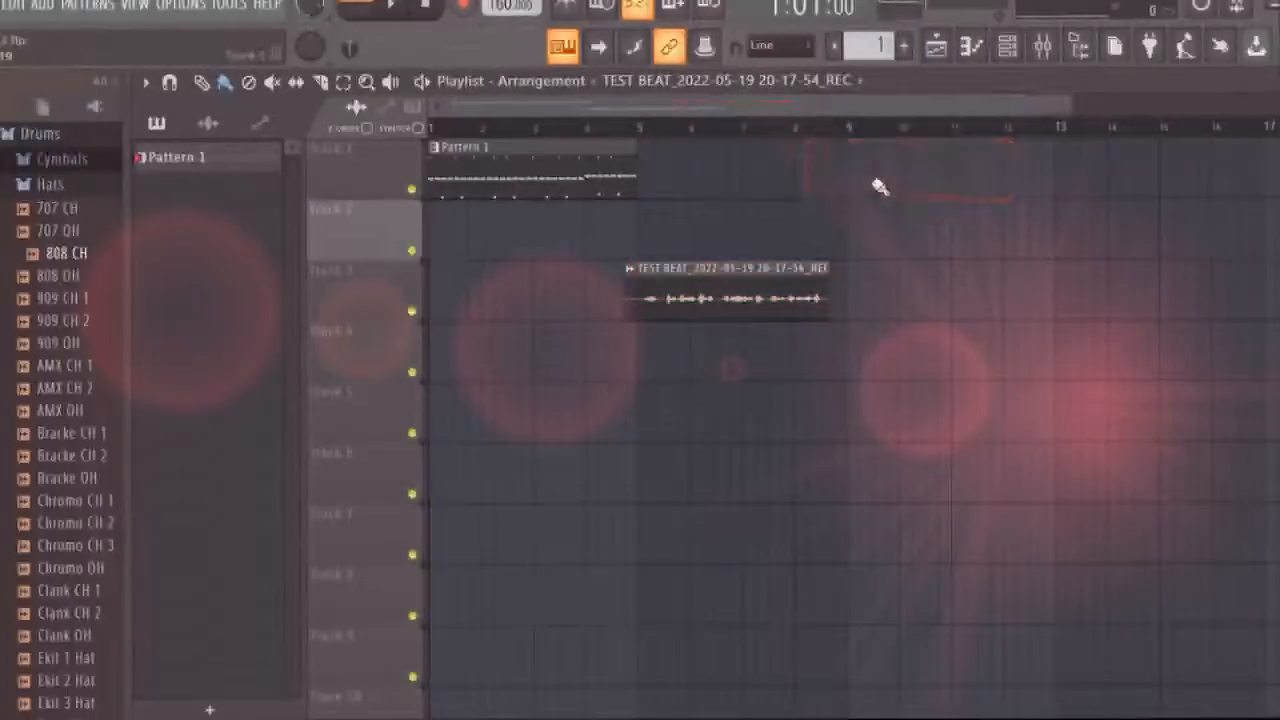
right_click(678, 318)
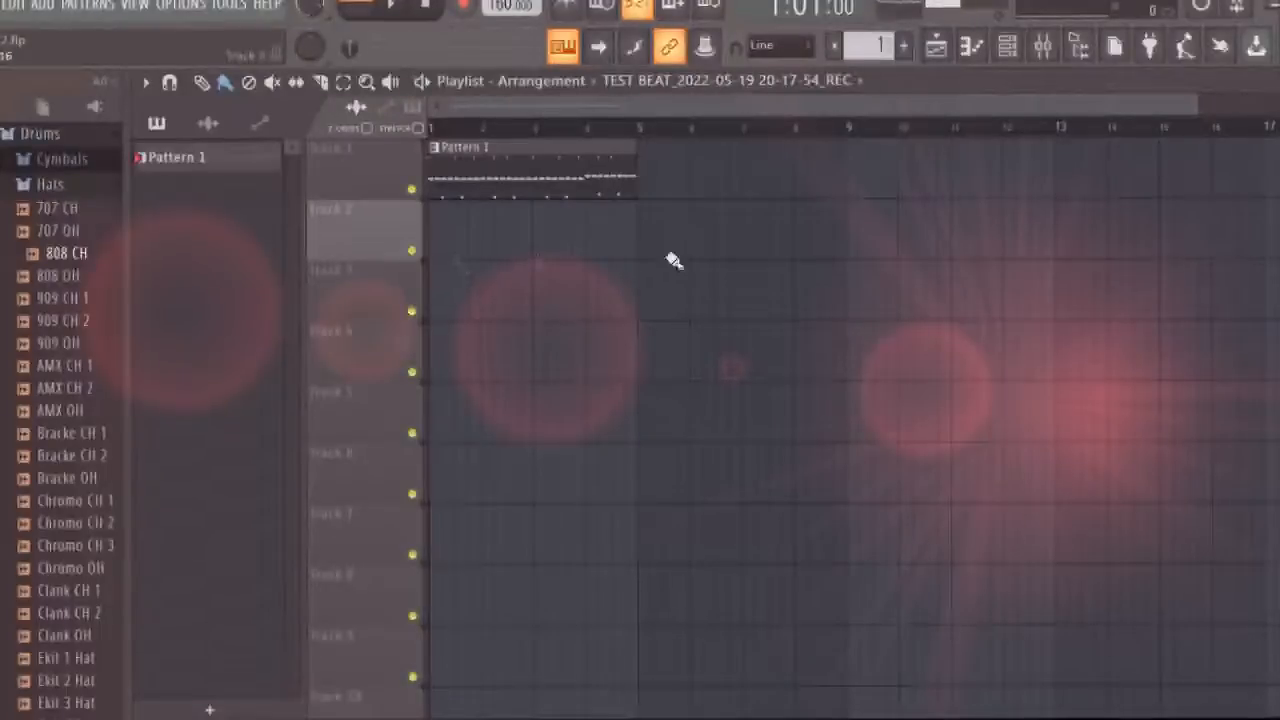
Pick up the Pattern 1 clip and scatter nine copies of it across tracks 1 to 6 between bars 3 and 17.
left_click(523, 166)
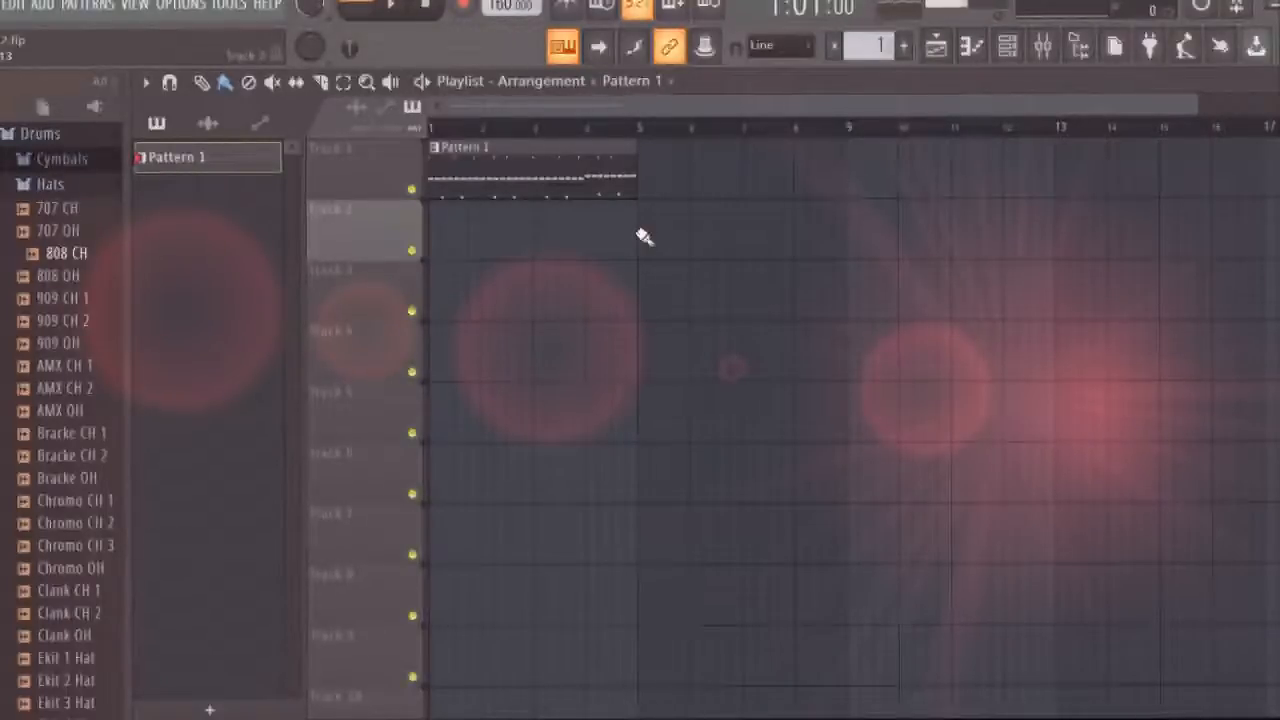
left_click(1006, 50)
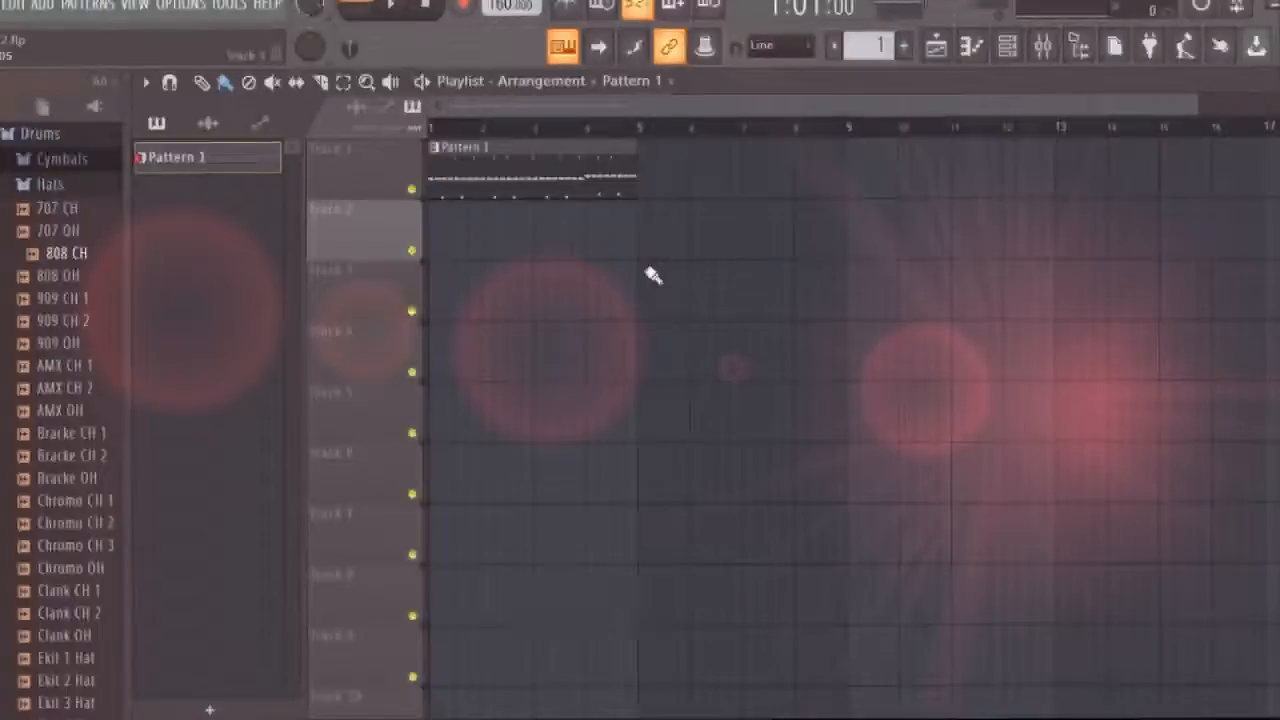
left_click(693, 250)
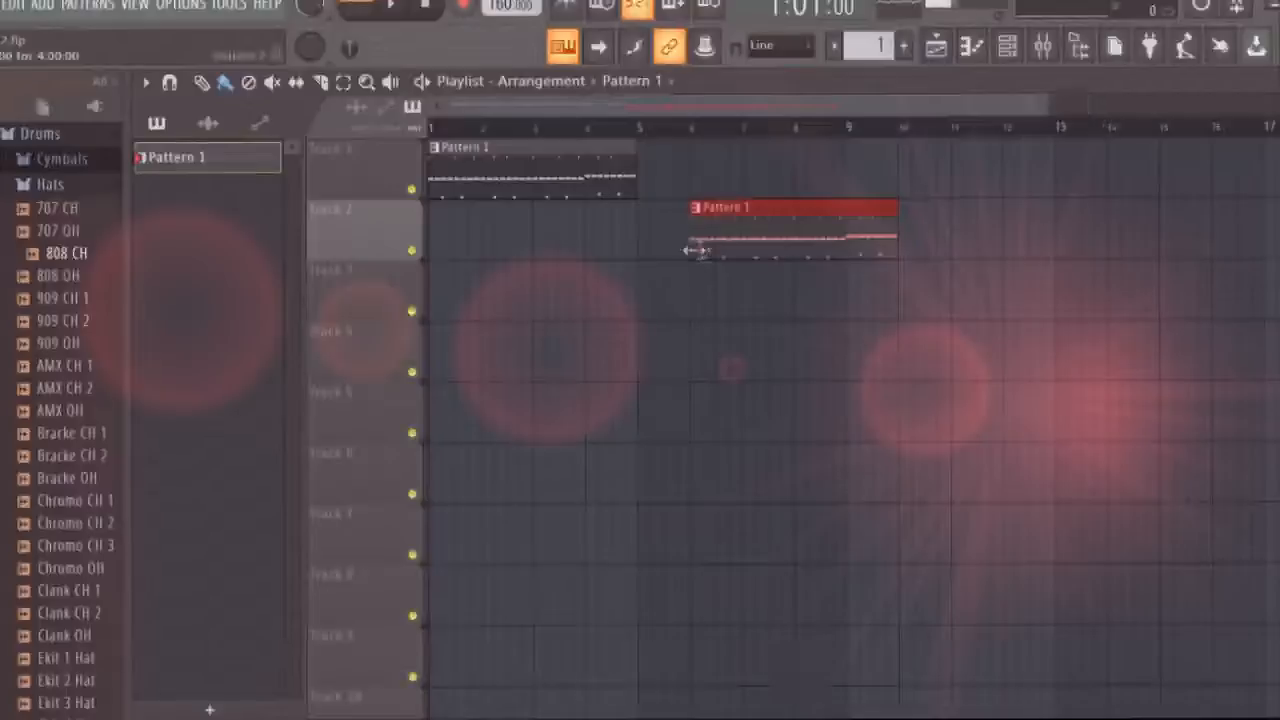
left_click(874, 312)
left_click(1010, 190)
left_click(836, 130)
left_click(749, 151)
left_click(537, 330)
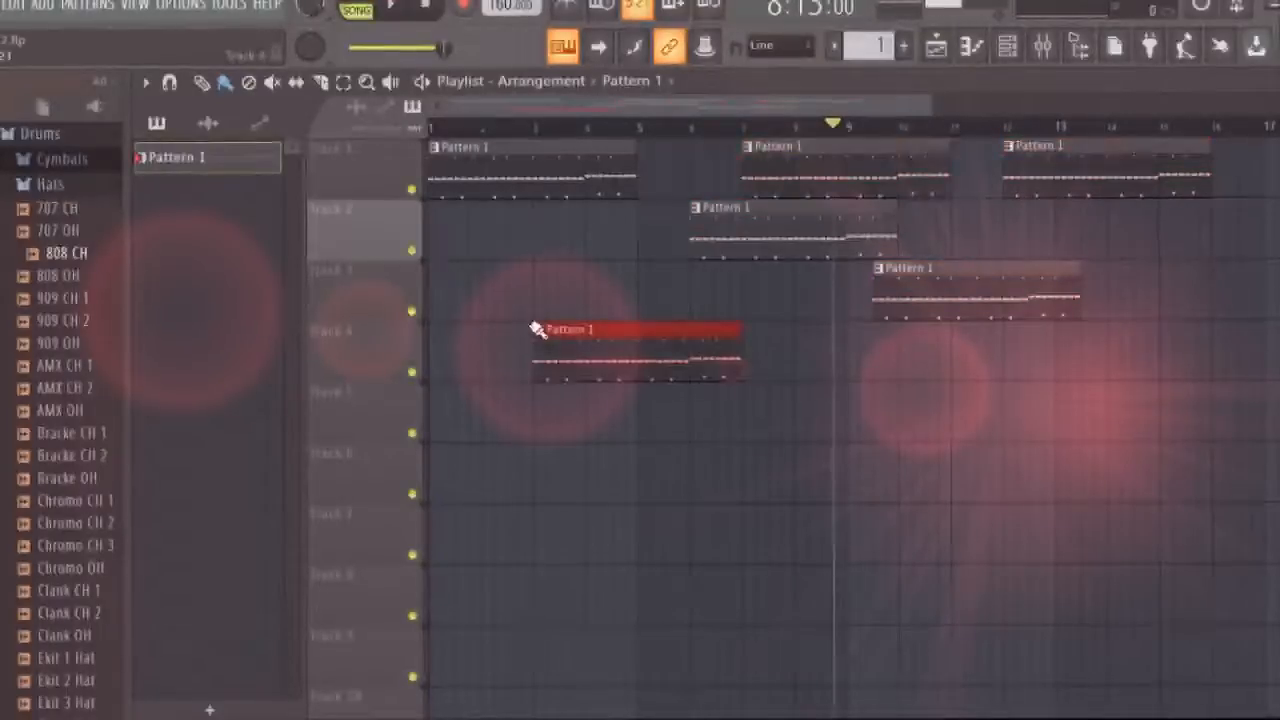
left_click(857, 451)
left_click(1165, 416)
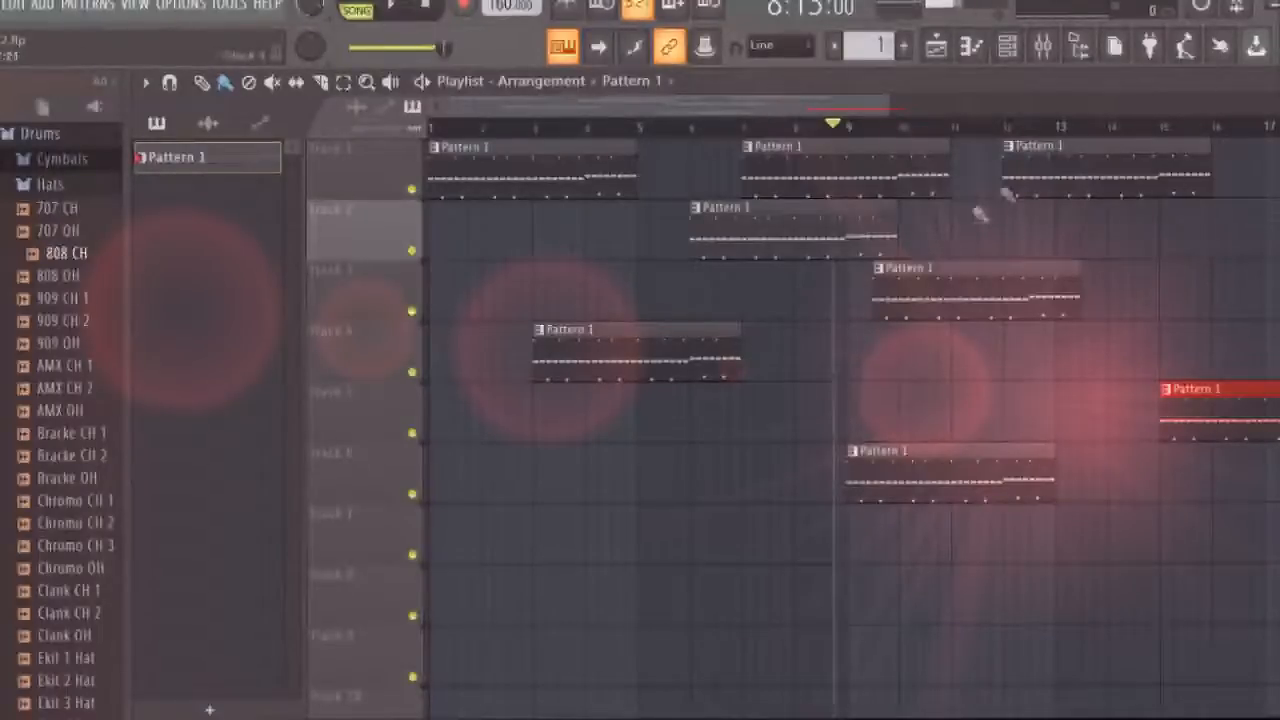
left_click(778, 368)
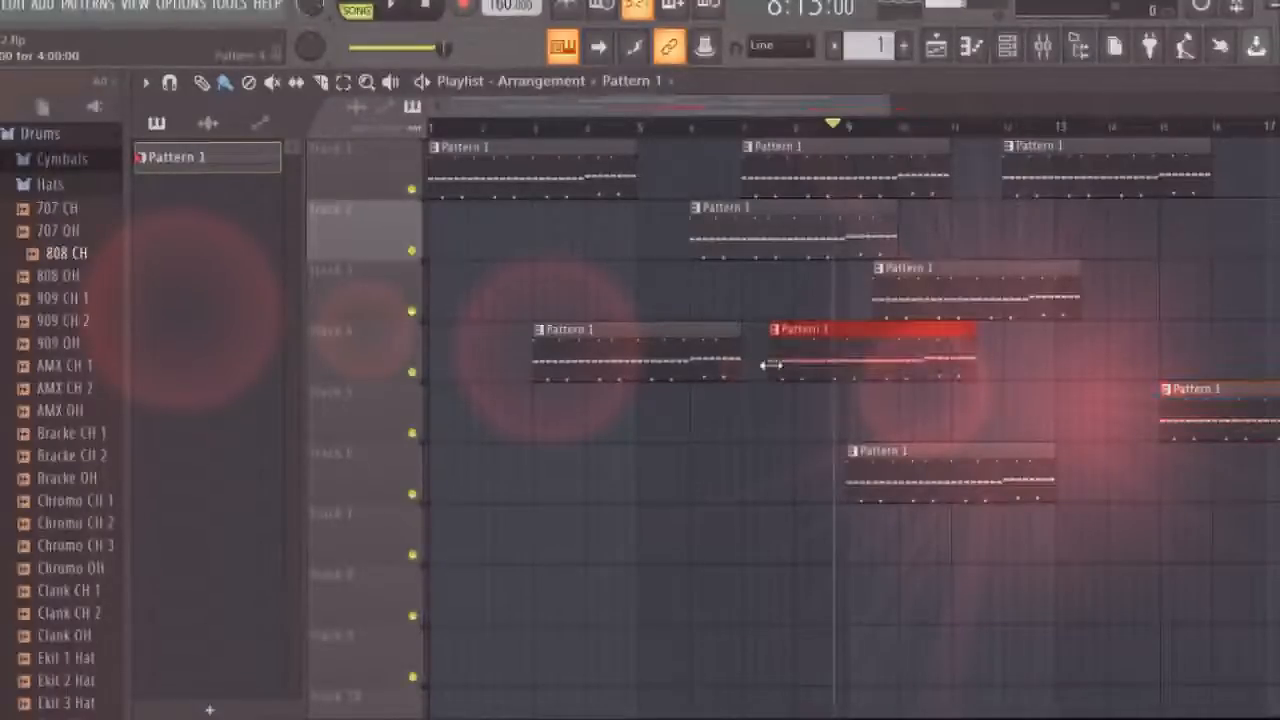
left_click(1186, 271)
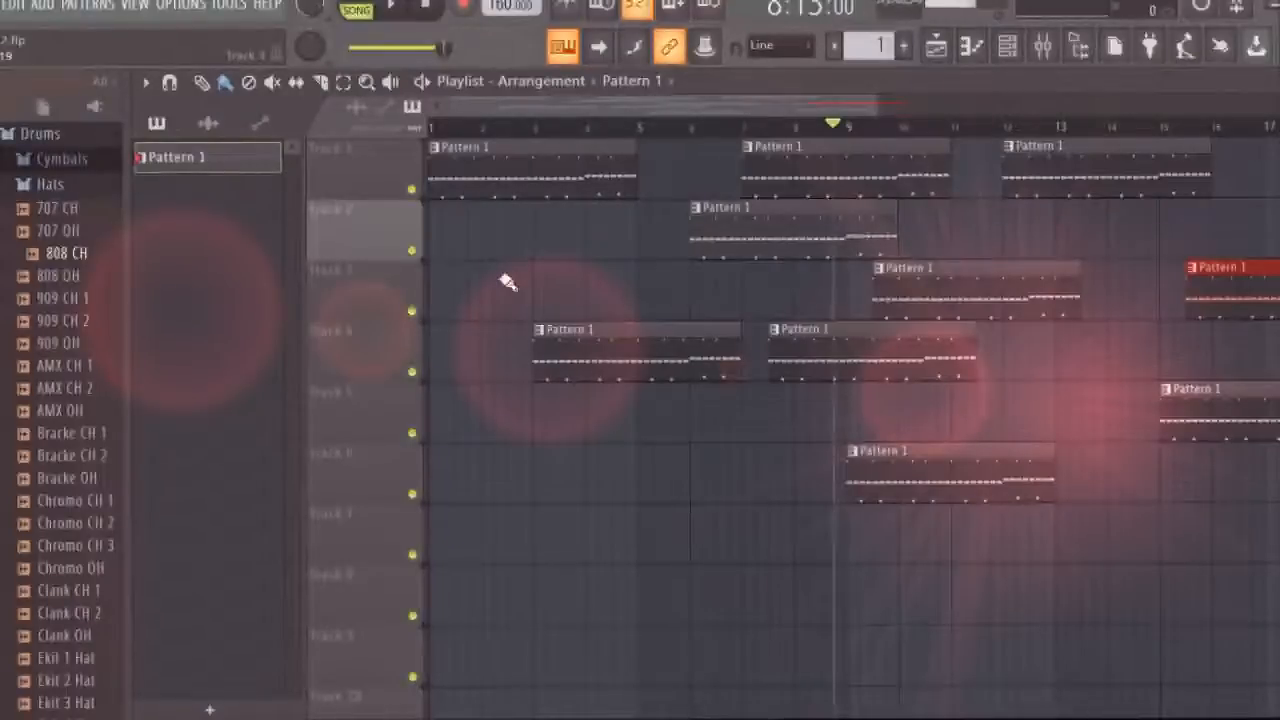
Select all the pattern clips in the playlist and delete them.
left_click(1010, 48)
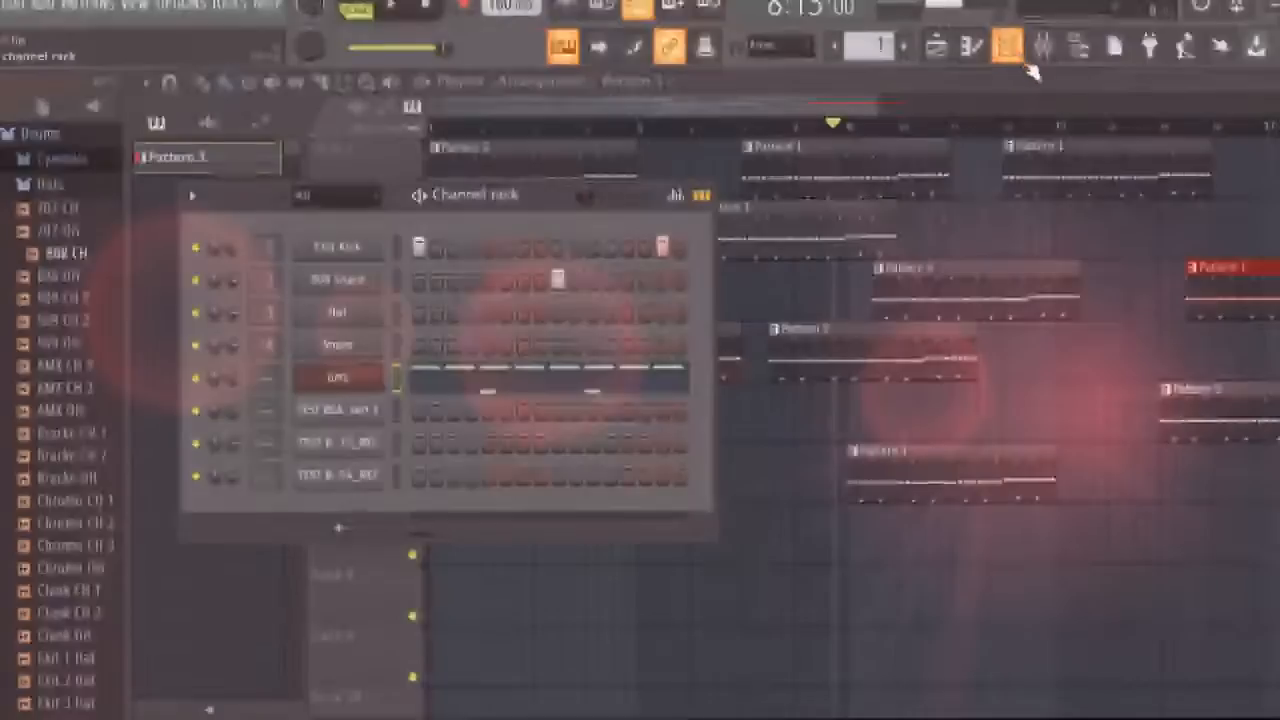
left_click(1010, 48)
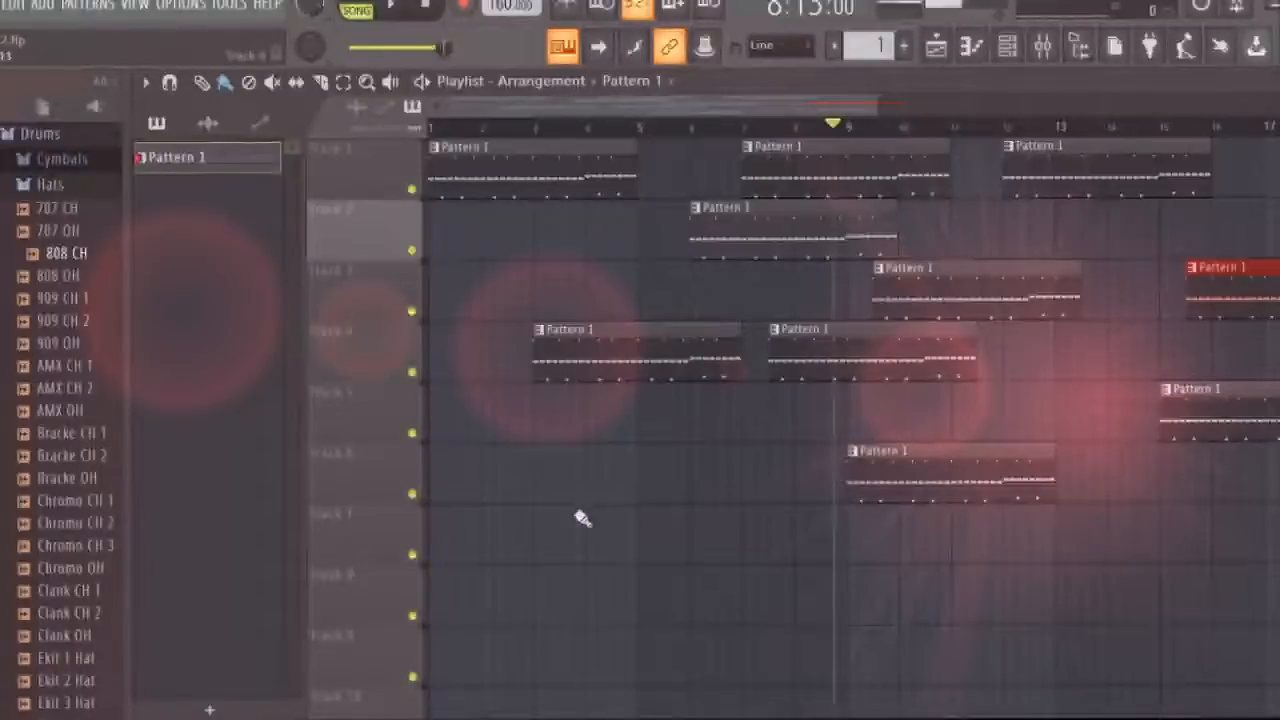
key("ctrl+a")
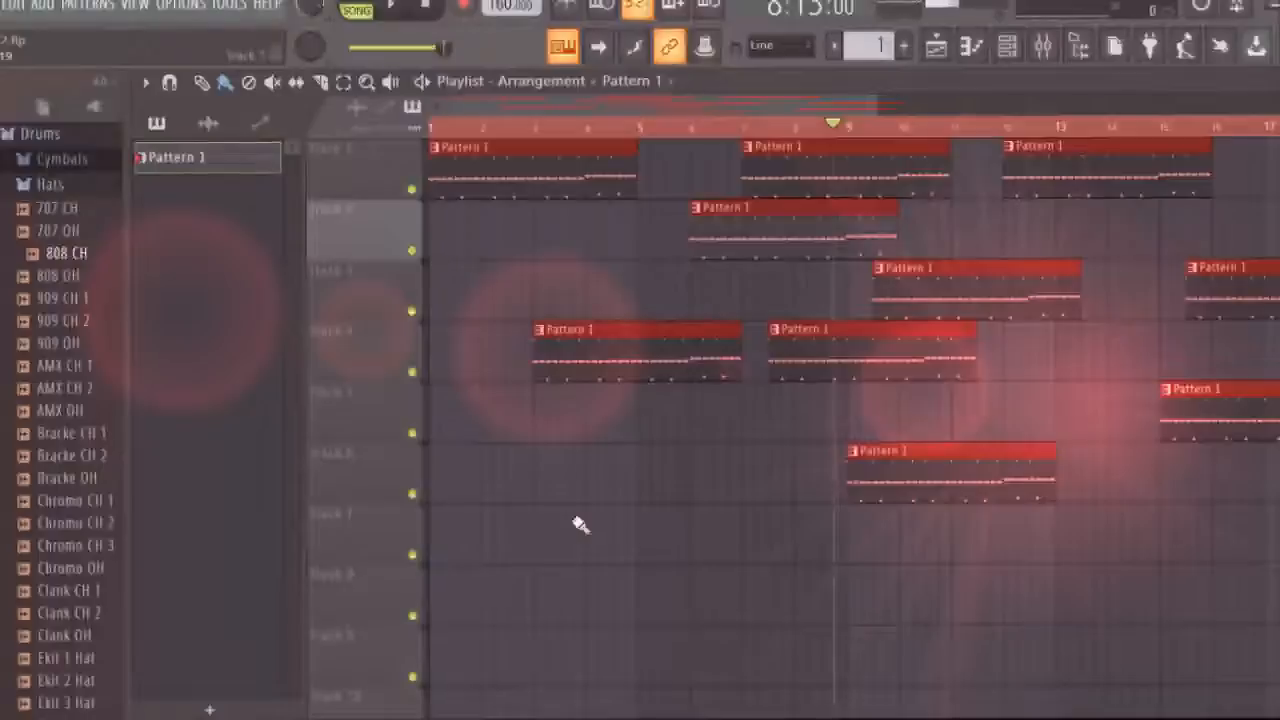
key("Delete")
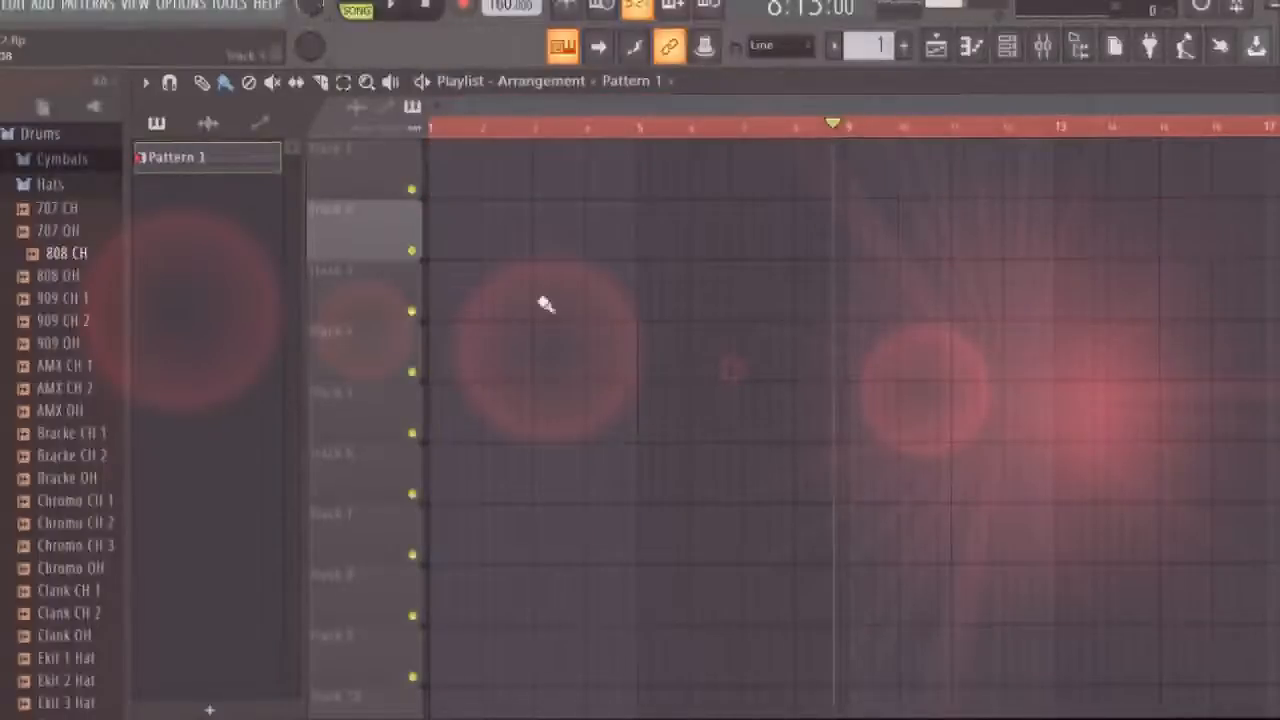
Place four Pattern 1 clips back to back on track 1, starting at bars 1, 5, 9 and 13.
left_click(440, 179)
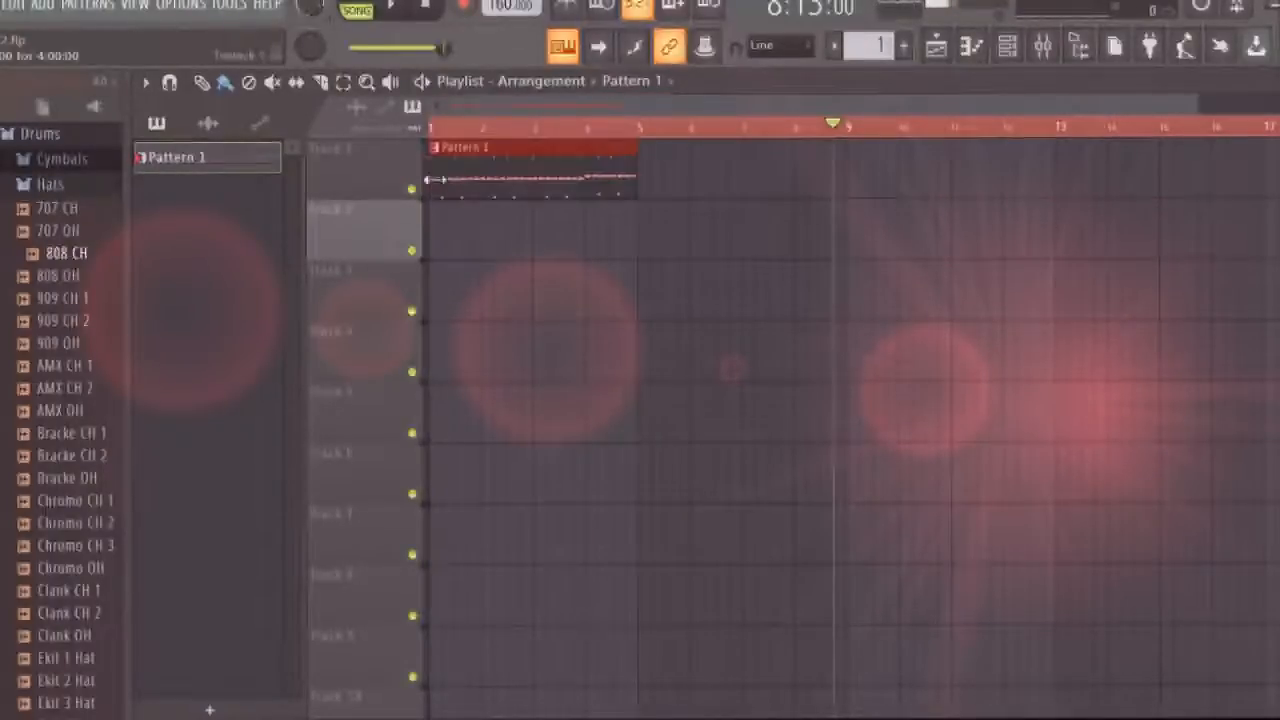
left_click(648, 176)
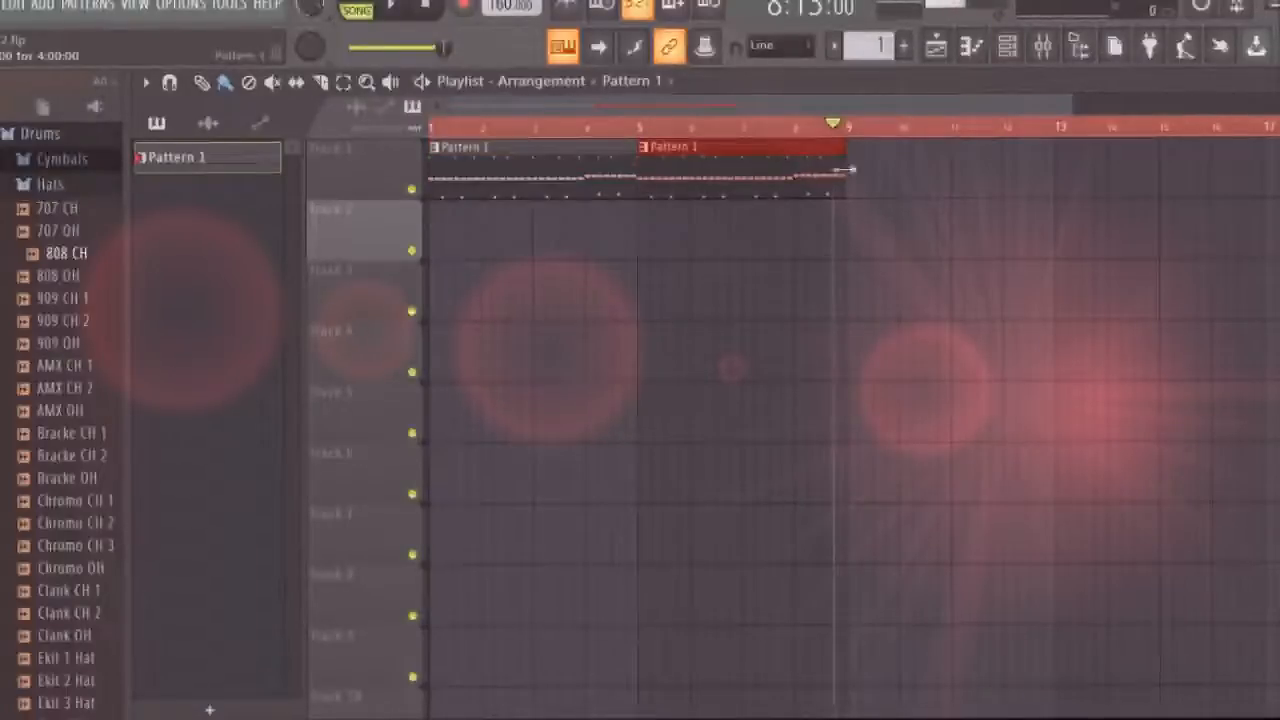
left_click(858, 176)
left_click_drag(899, 177, 904, 178)
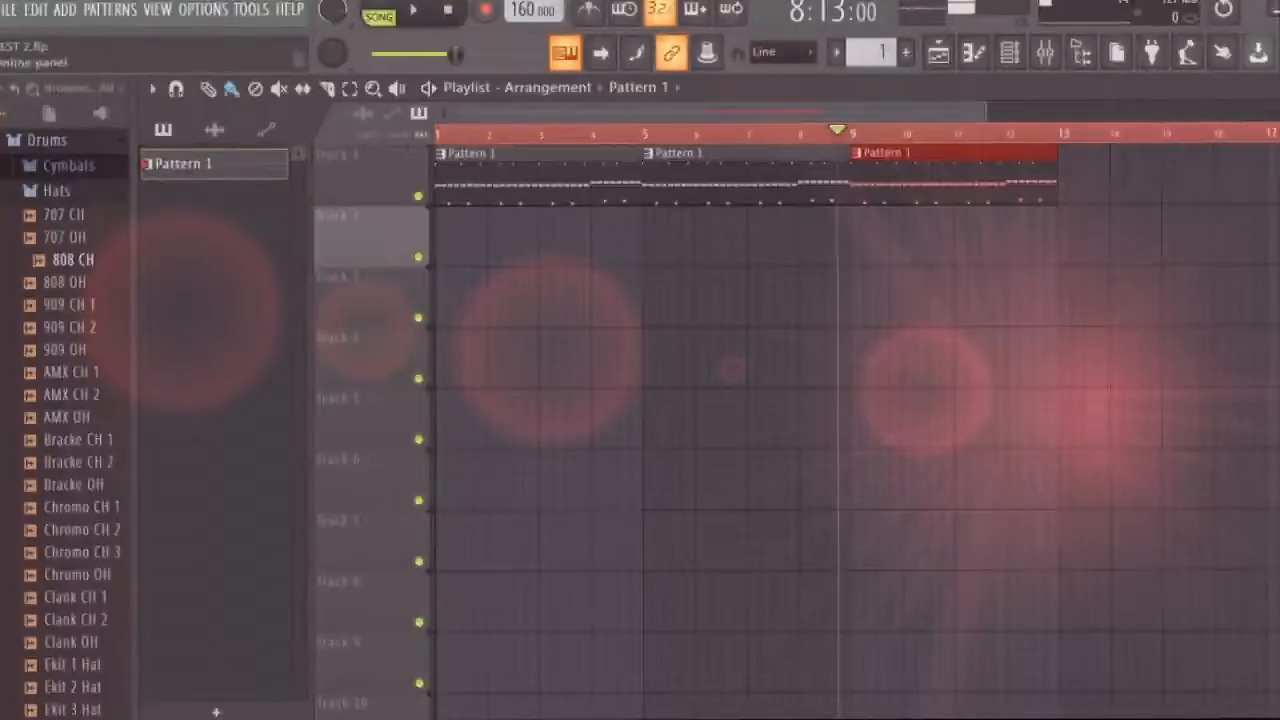
left_click(1075, 172)
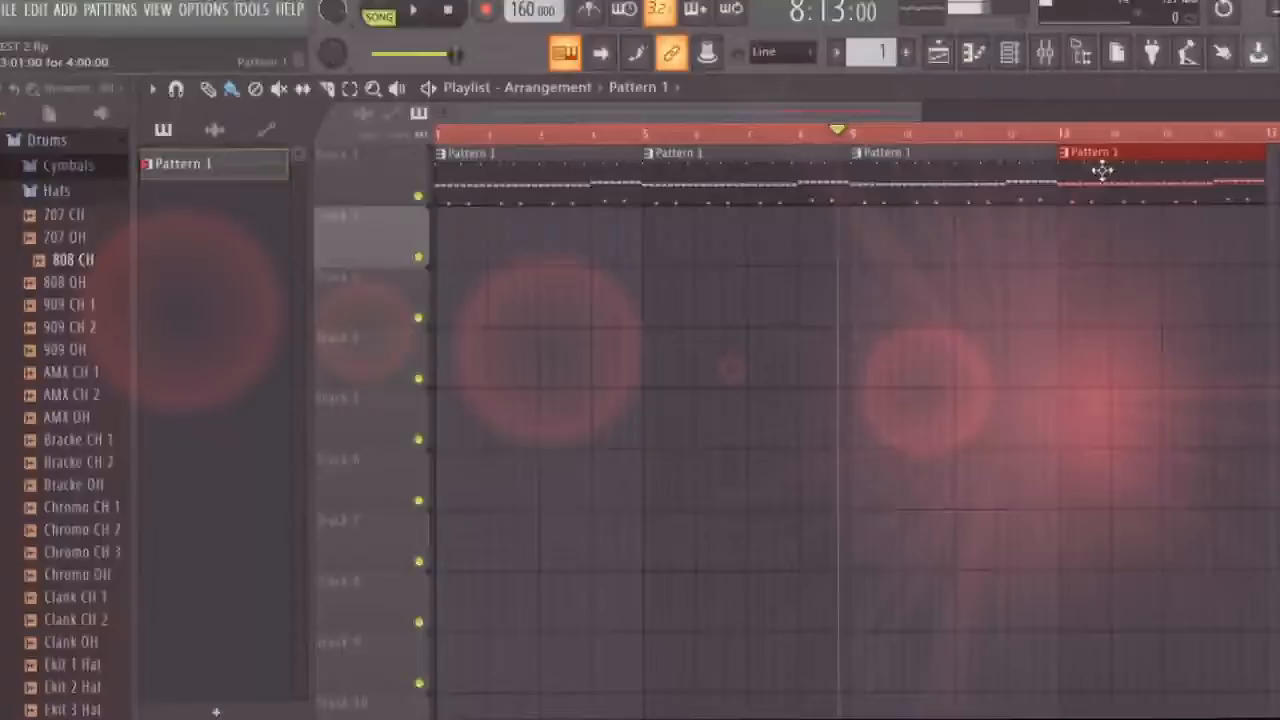
Scatter six more Pattern 1 clips over tracks 2, 3, 4 and 6, and clear the whole playlist.
left_click(697, 340)
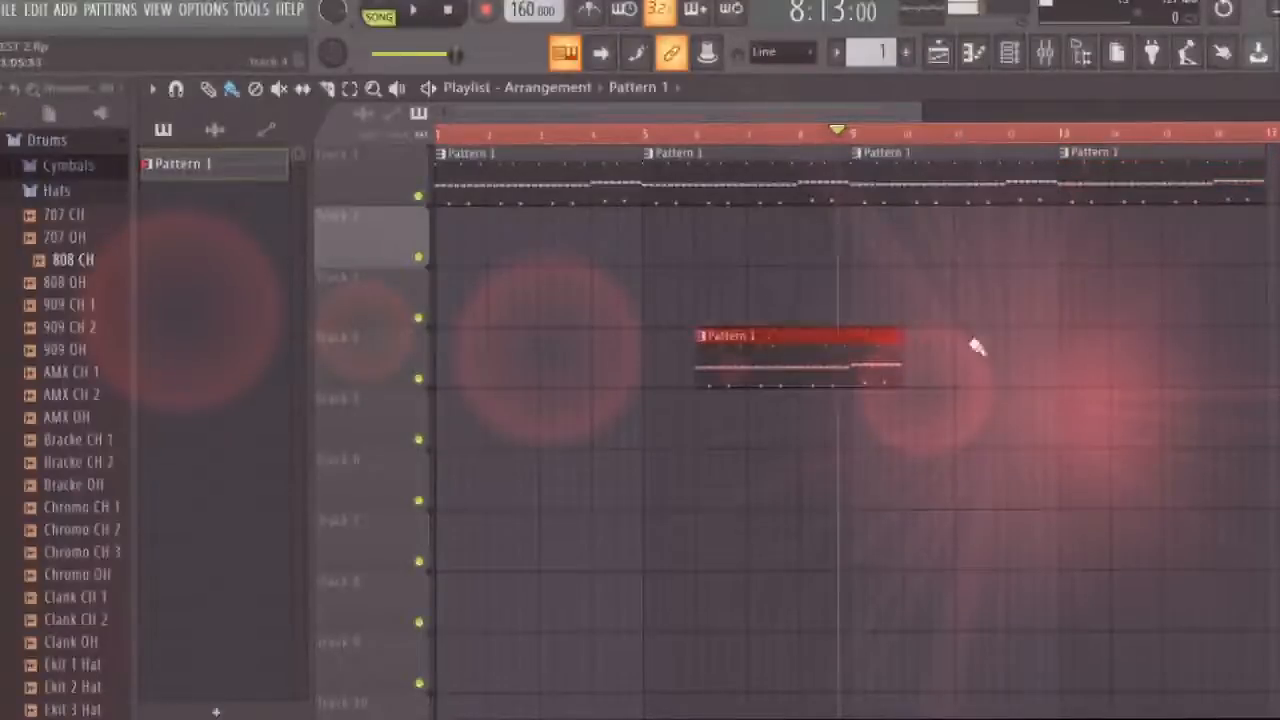
left_click(960, 342)
left_click(955, 262)
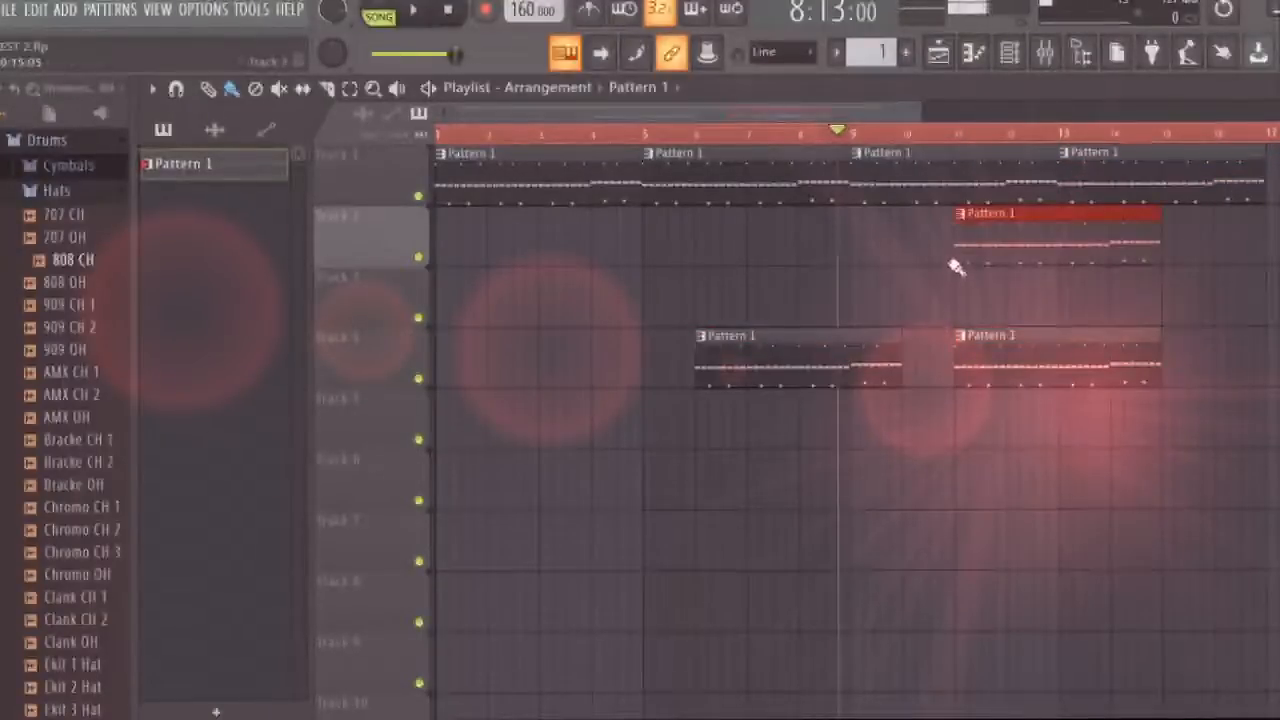
left_click(713, 279)
left_click(543, 263)
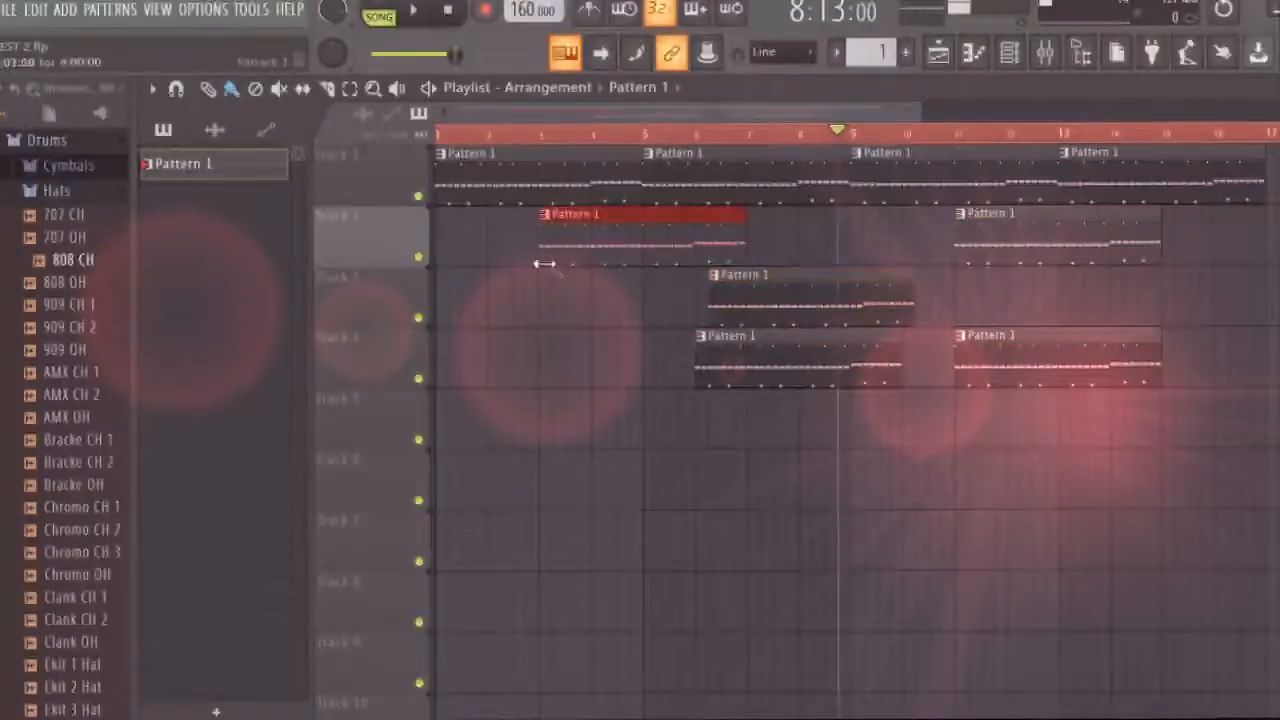
left_click(820, 463)
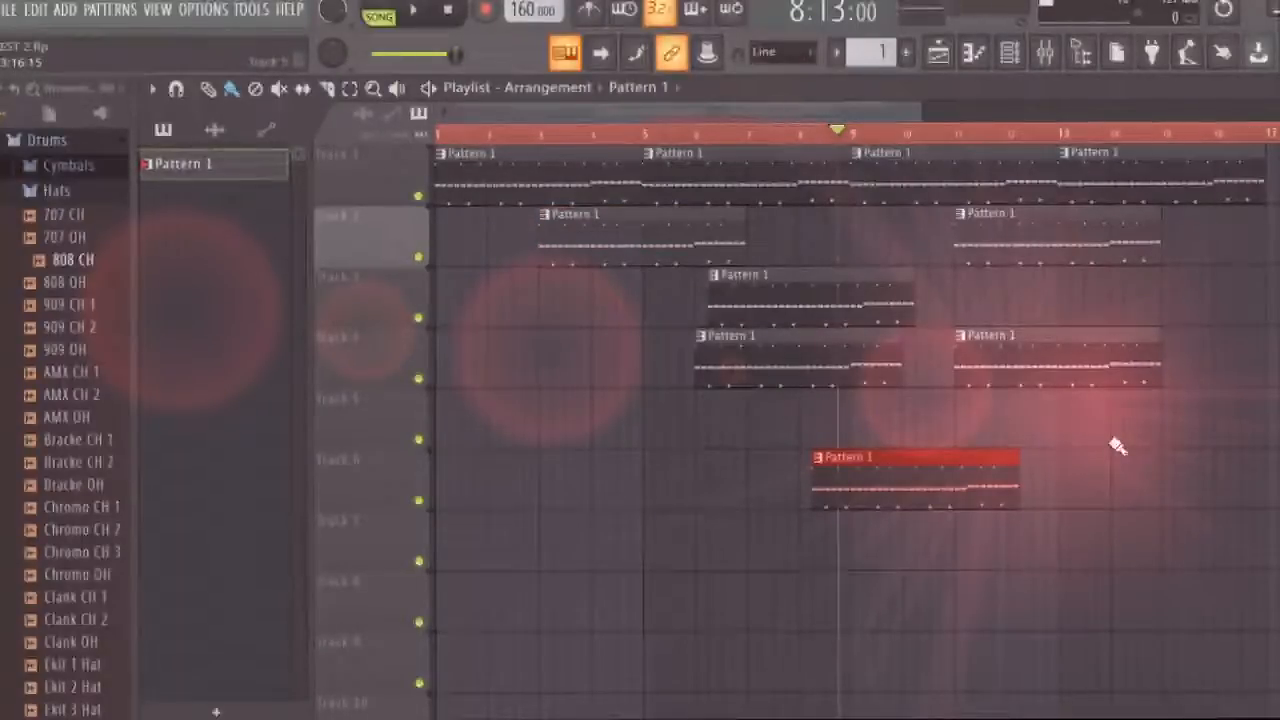
key("ctrl+a")
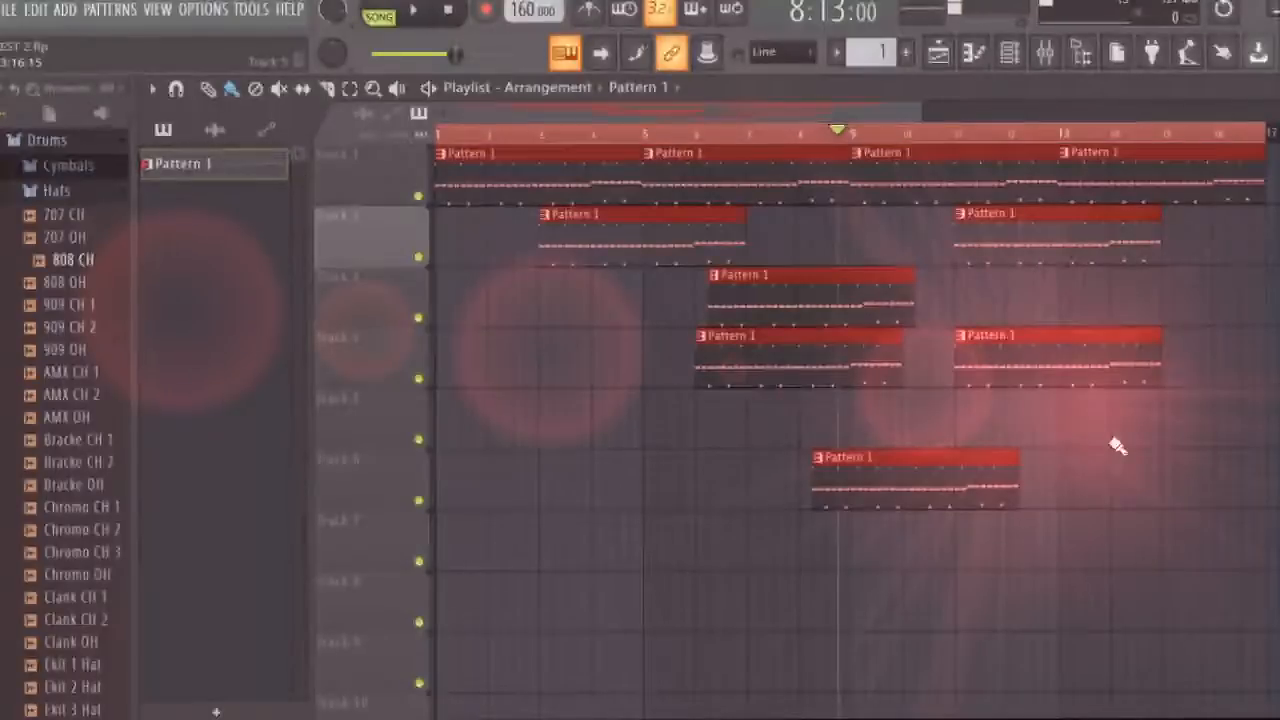
key("Delete")
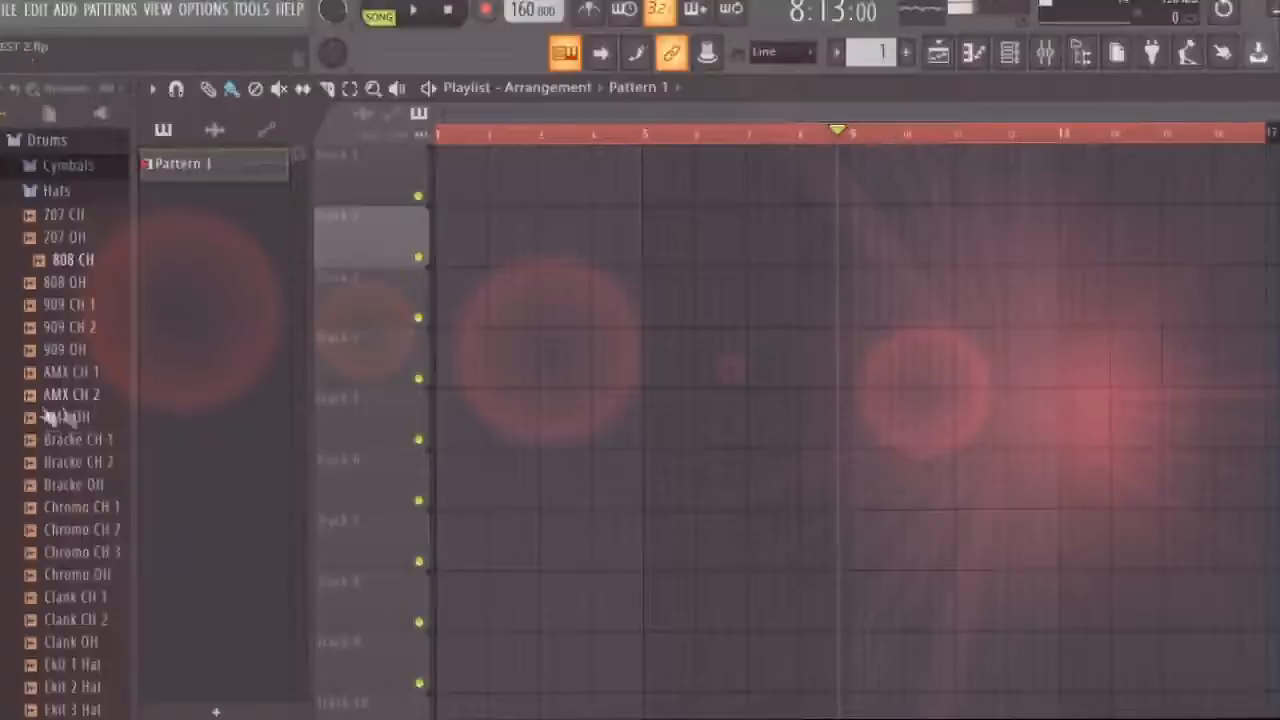
Collapse the Hats folder in the Drums pack and audition samples in the Kicks folder, including 909 Kick.
left_click(47, 283)
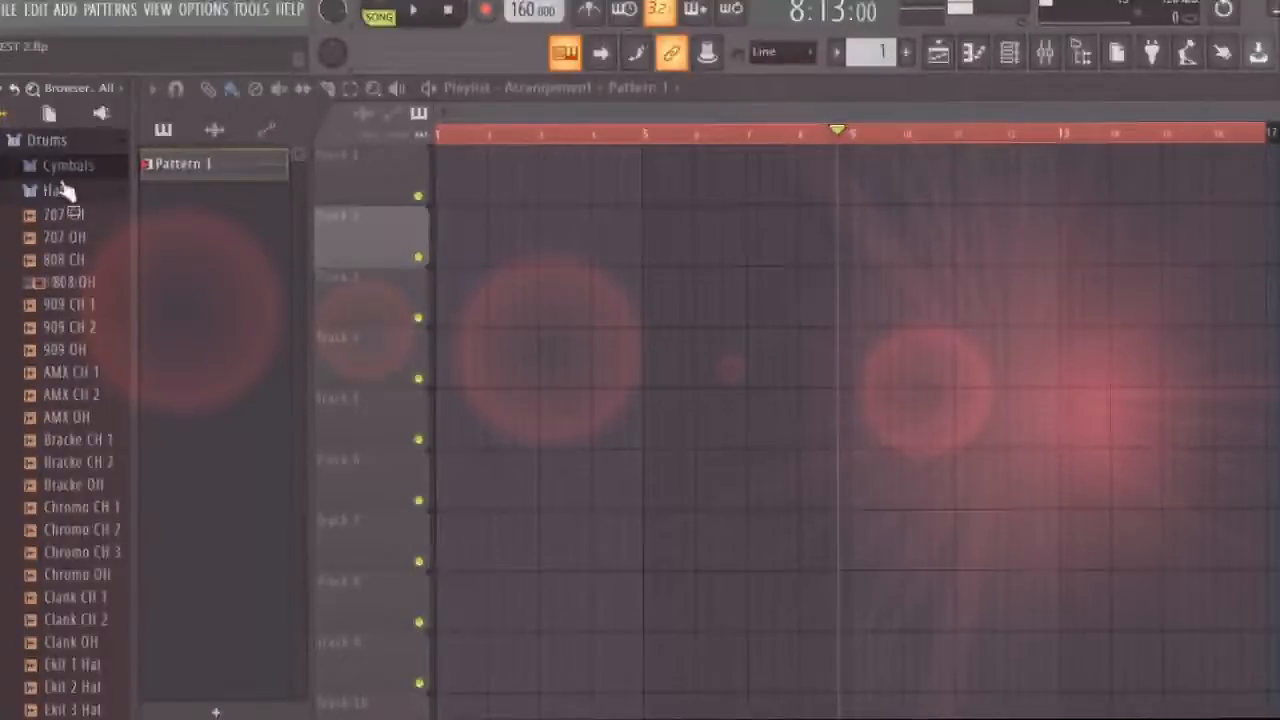
left_click(30, 190)
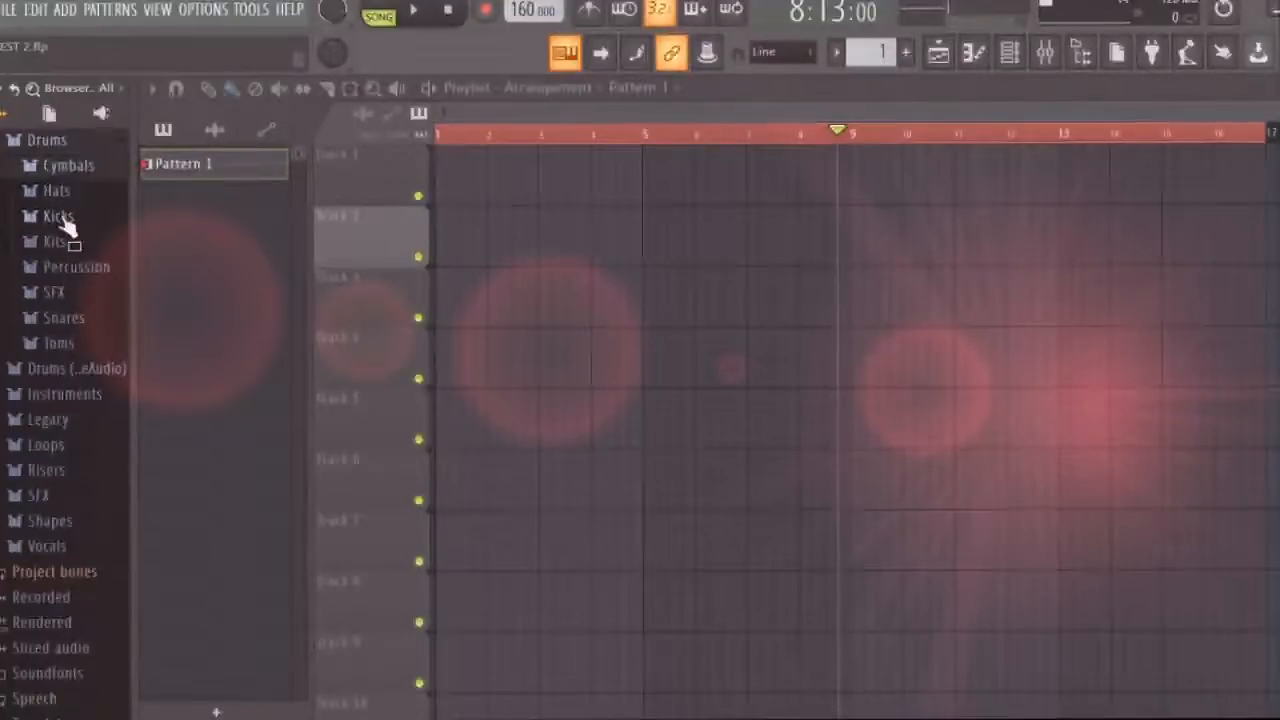
scroll(66, 222, "up", 7)
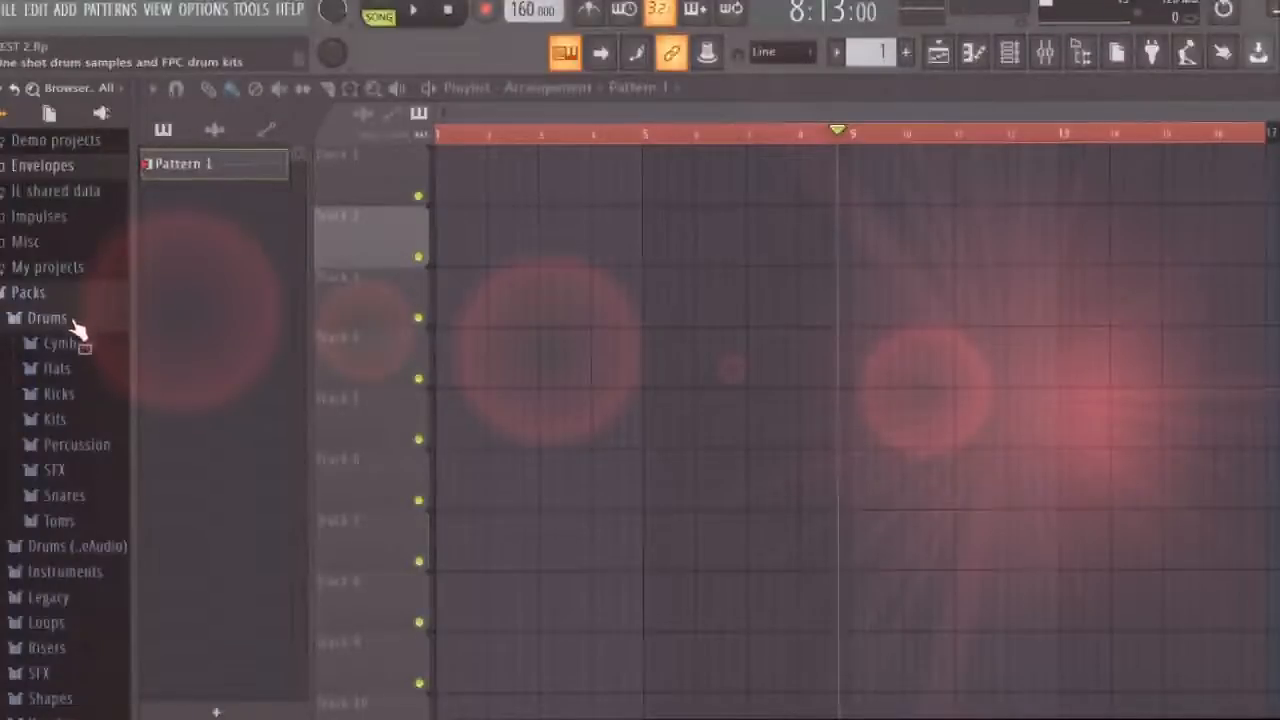
left_click(70, 395)
left_click(86, 278)
left_click(60, 291)
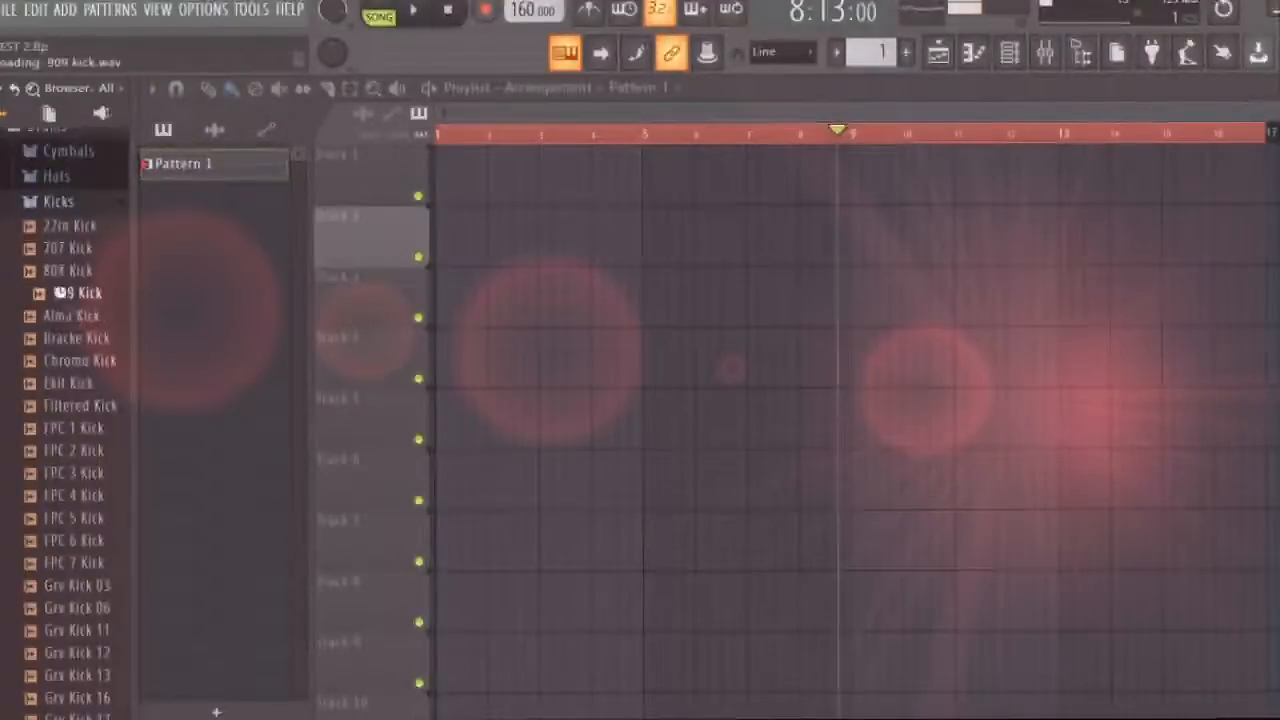
Audition FPC 1 Kick in the Kicks folder, and 808 Snare and 909 Rim in the Snares folder.
left_click(84, 447)
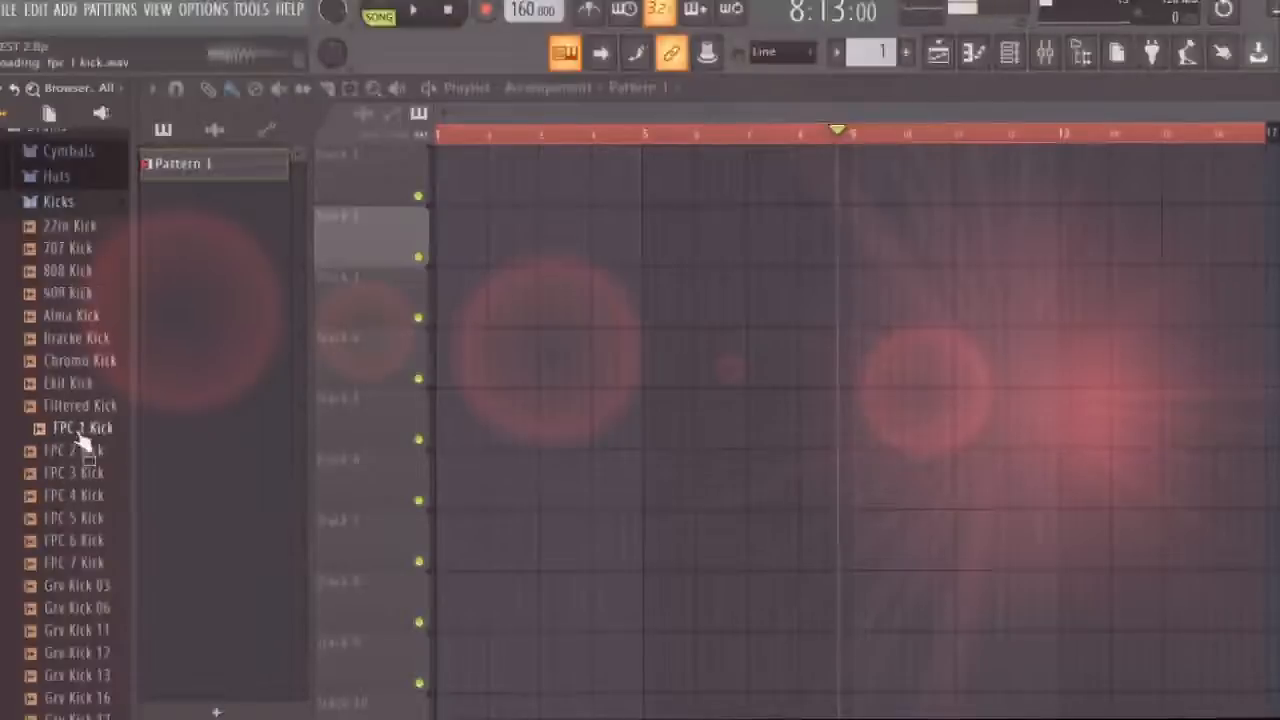
left_click(70, 207)
left_click(66, 305)
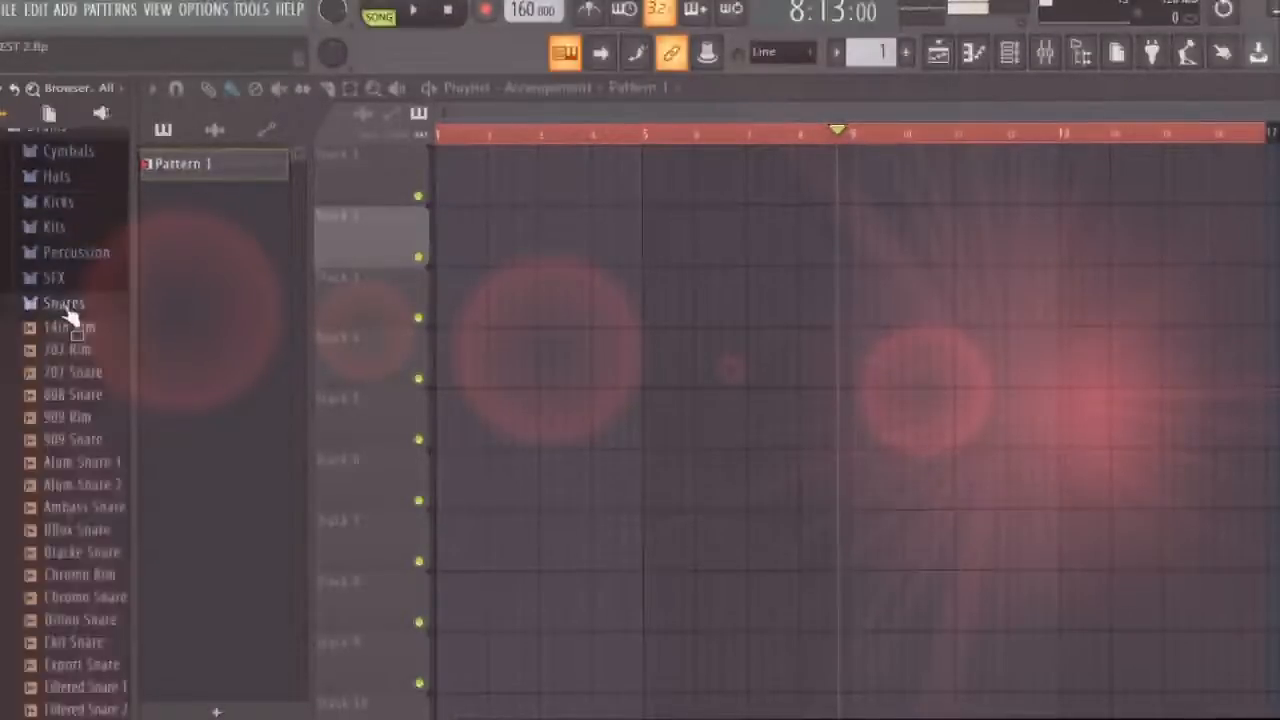
left_click(76, 394)
left_click(80, 418)
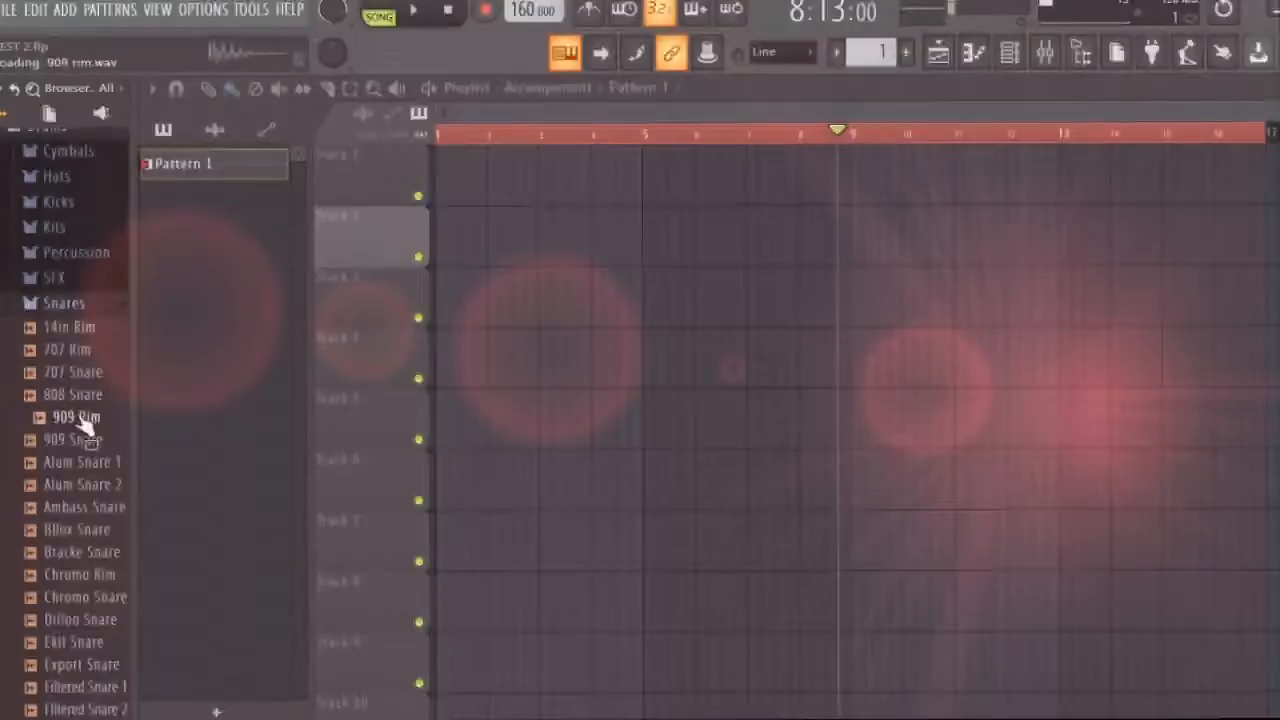
left_click(78, 395)
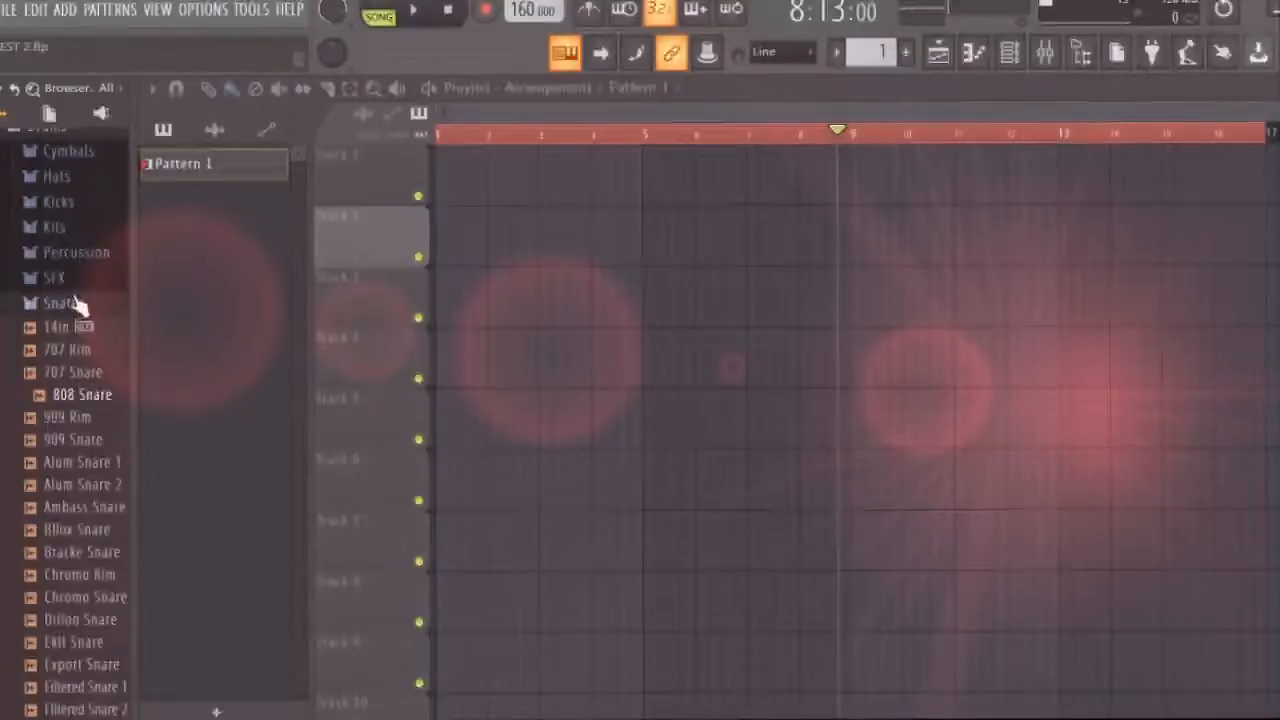
left_click(66, 303)
Open the Percussion folder in the Drums pack and audition 808 Cowbell, DNC Clap 1 and Ekit Clap 1.
left_click(78, 252)
left_click(52, 366)
left_click(52, 431)
left_click(62, 479)
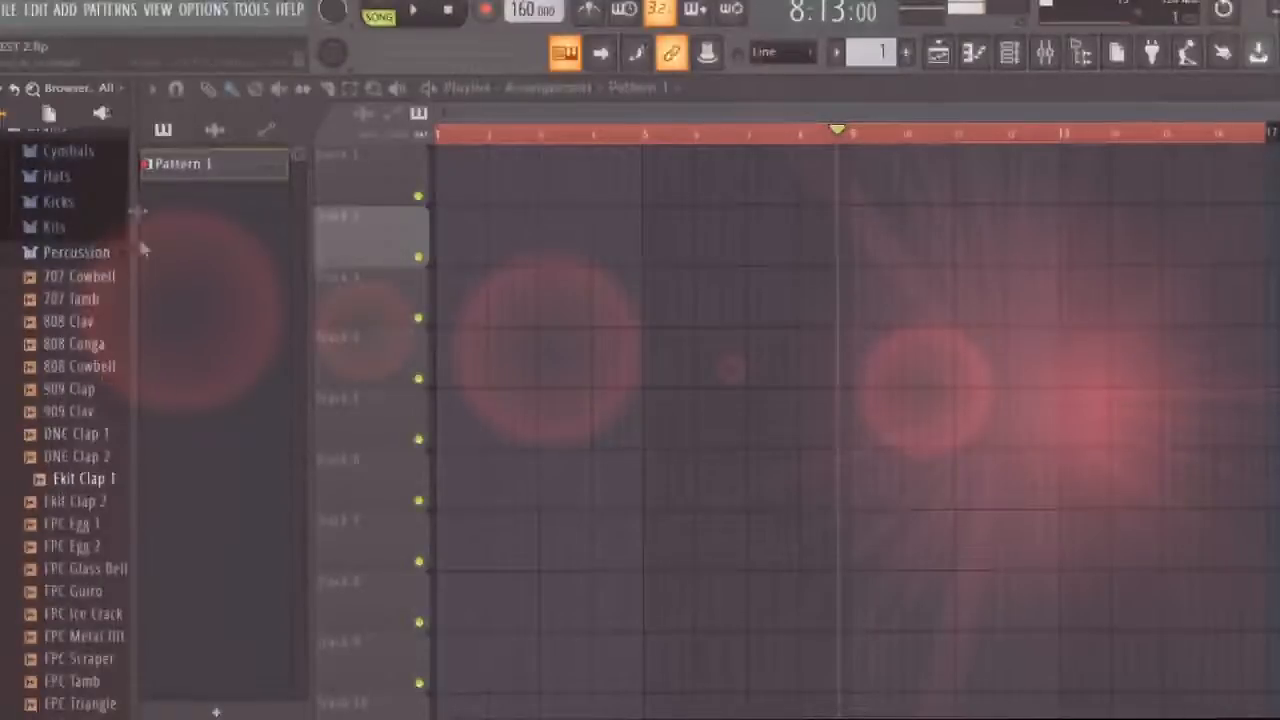
Look through the Kits folder and collapse the Drums pack.
left_click(74, 226)
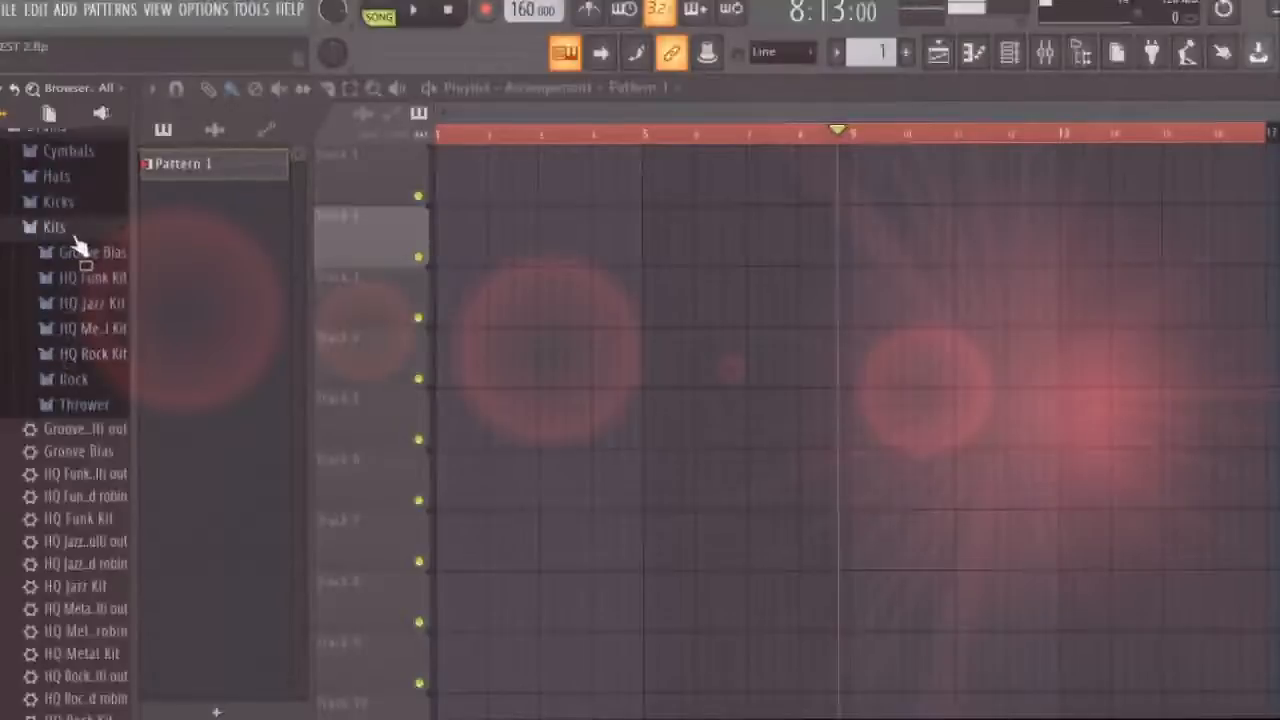
left_click(73, 232)
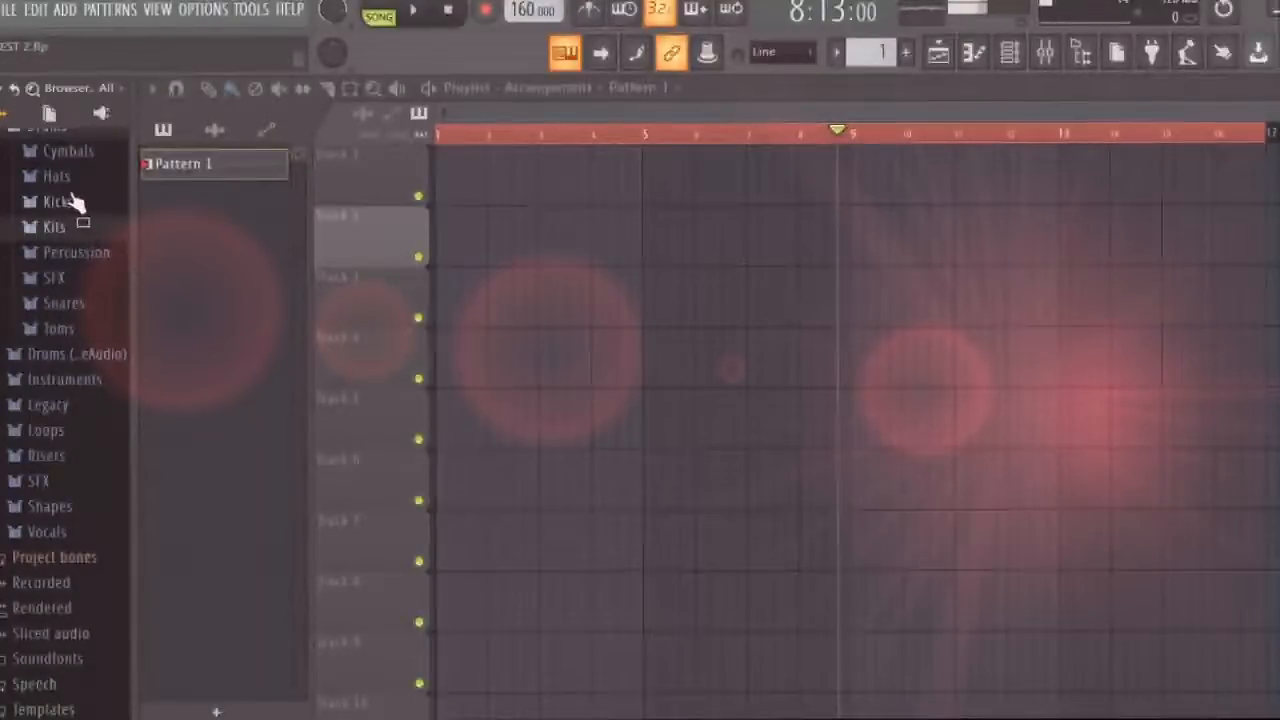
scroll(77, 210, "up", 5)
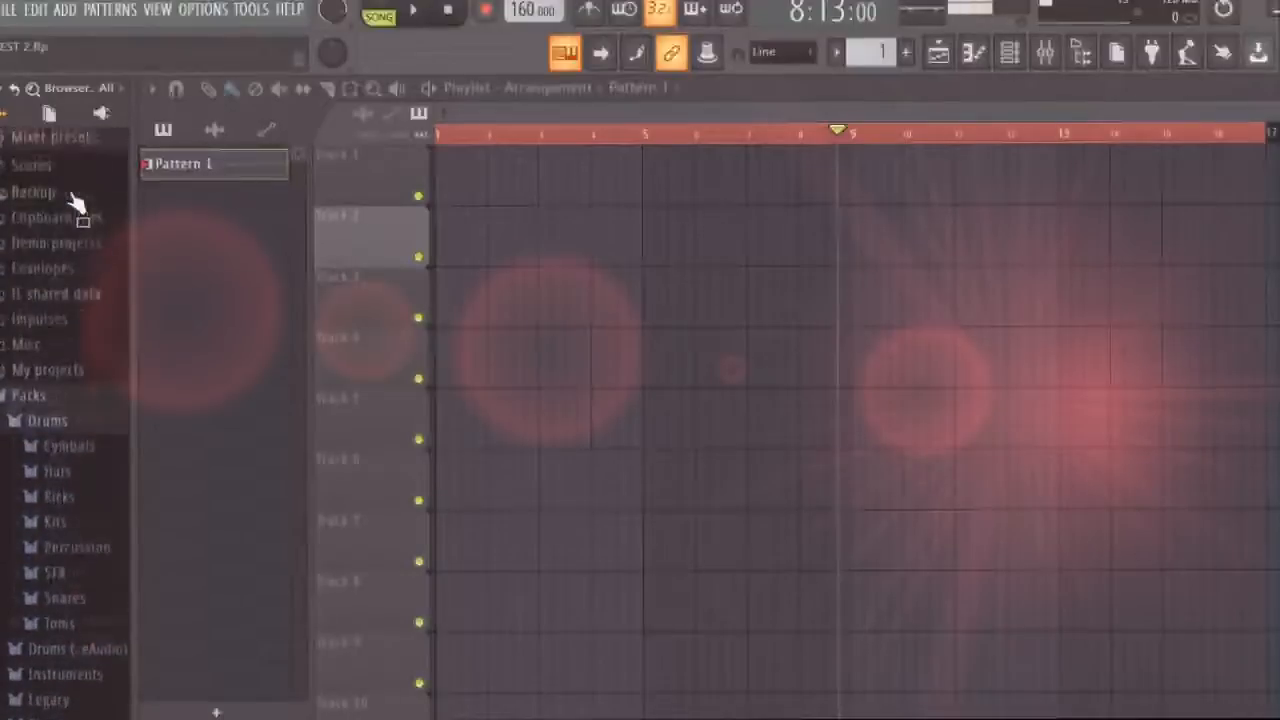
left_click(48, 424)
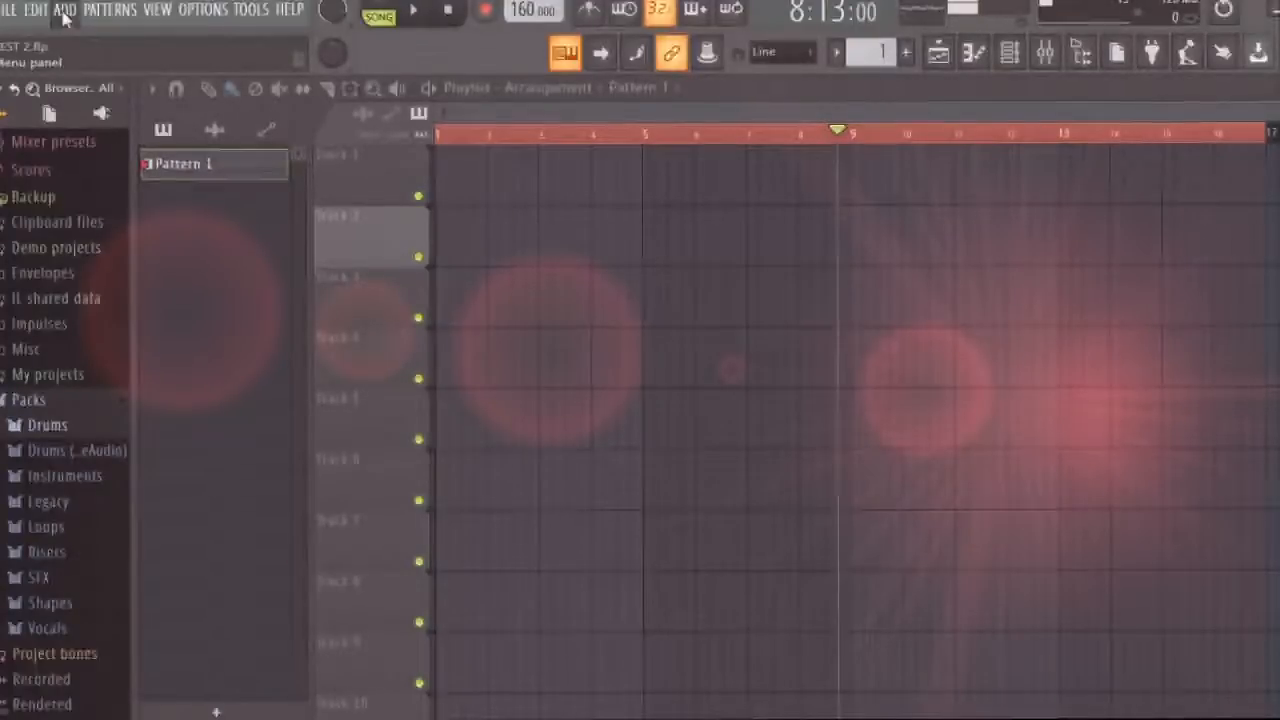
Add an FL Keys instrument, try its grand piano sound with a run of test notes, and close its window.
left_click(125, 537)
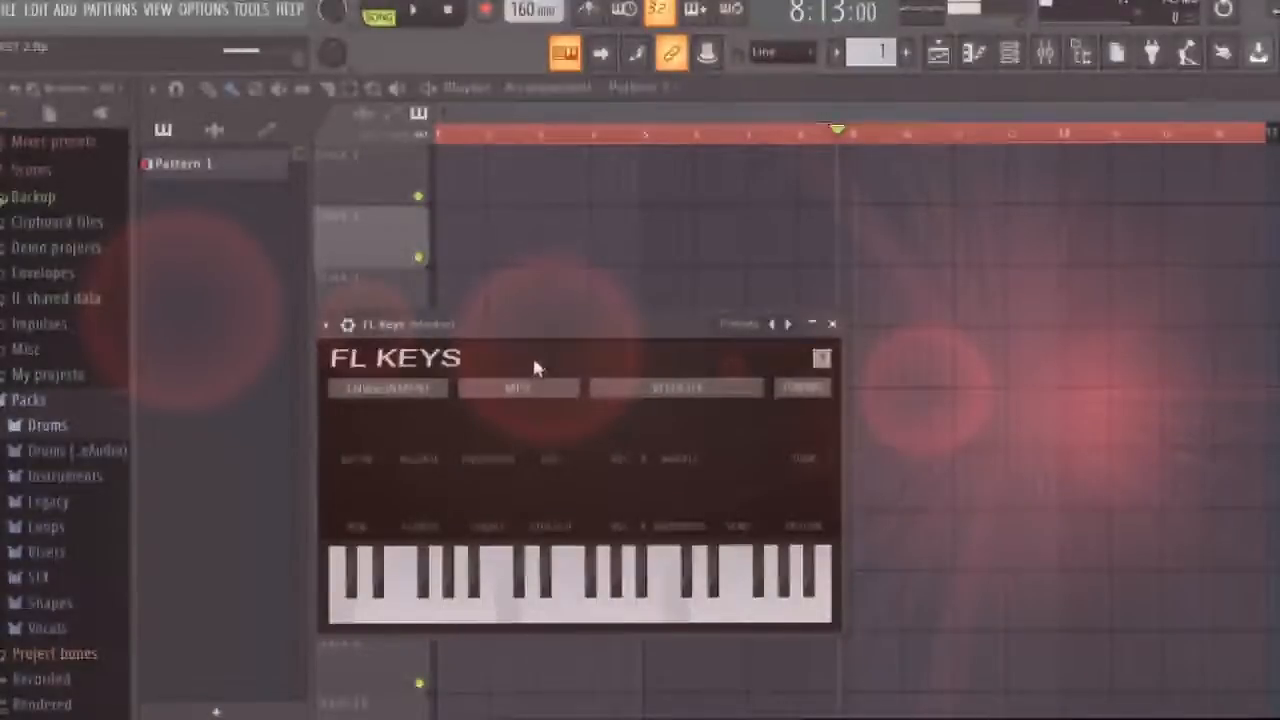
mouse_move(542, 325)
left_mouse_down()
mouse_move(646, 281)
mouse_move(706, 221)
left_mouse_up()
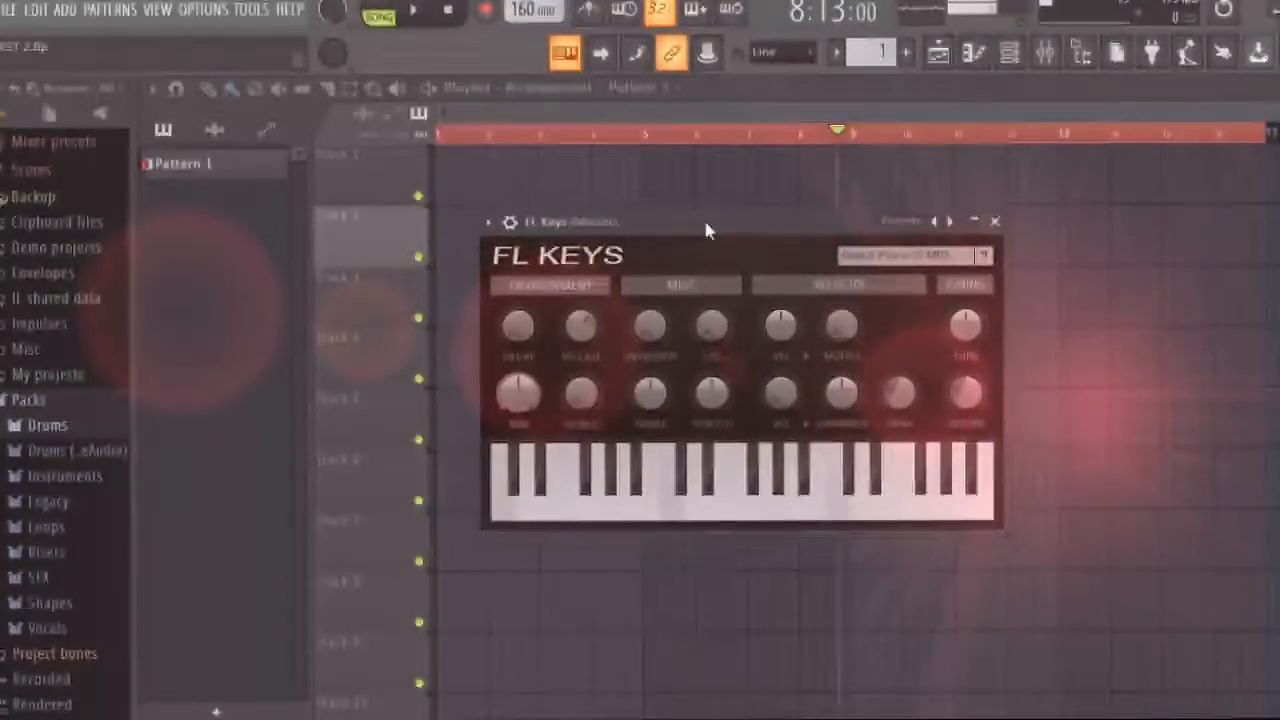
key("r")
key("g")
key("j")
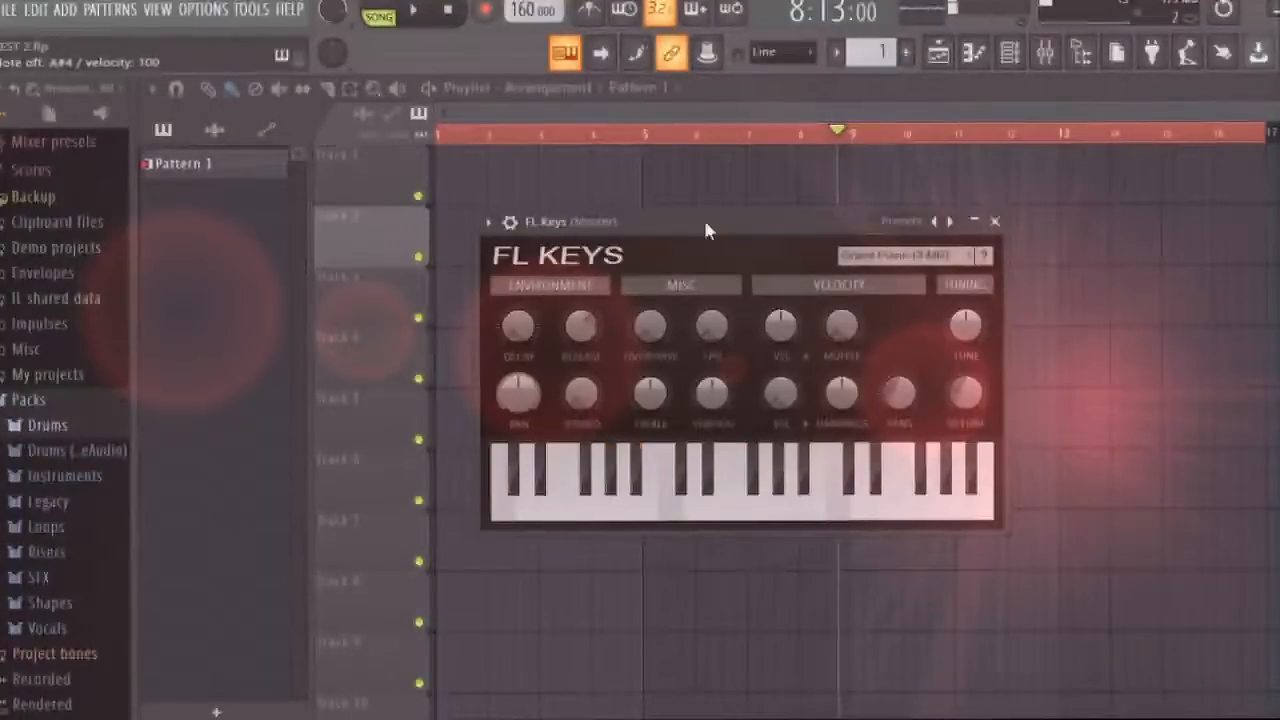
key("d")
key("g")
key("h")
key("j")
key("d")
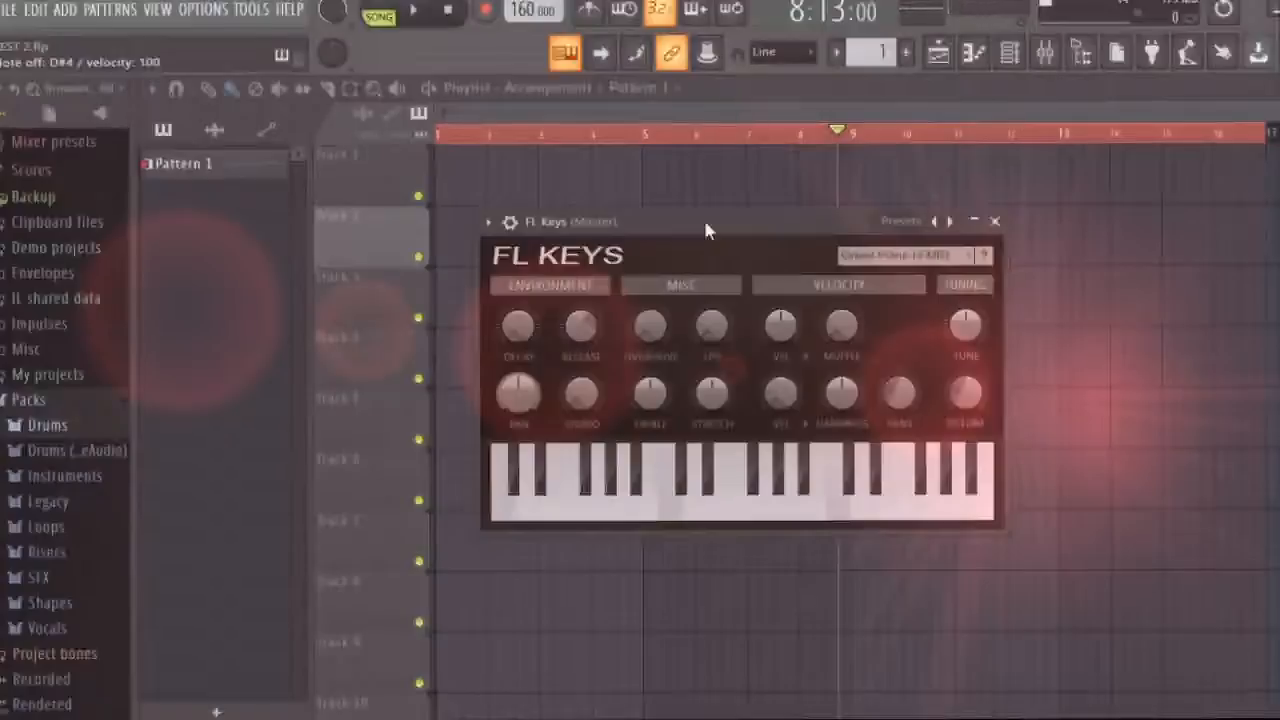
key("h")
key("6")
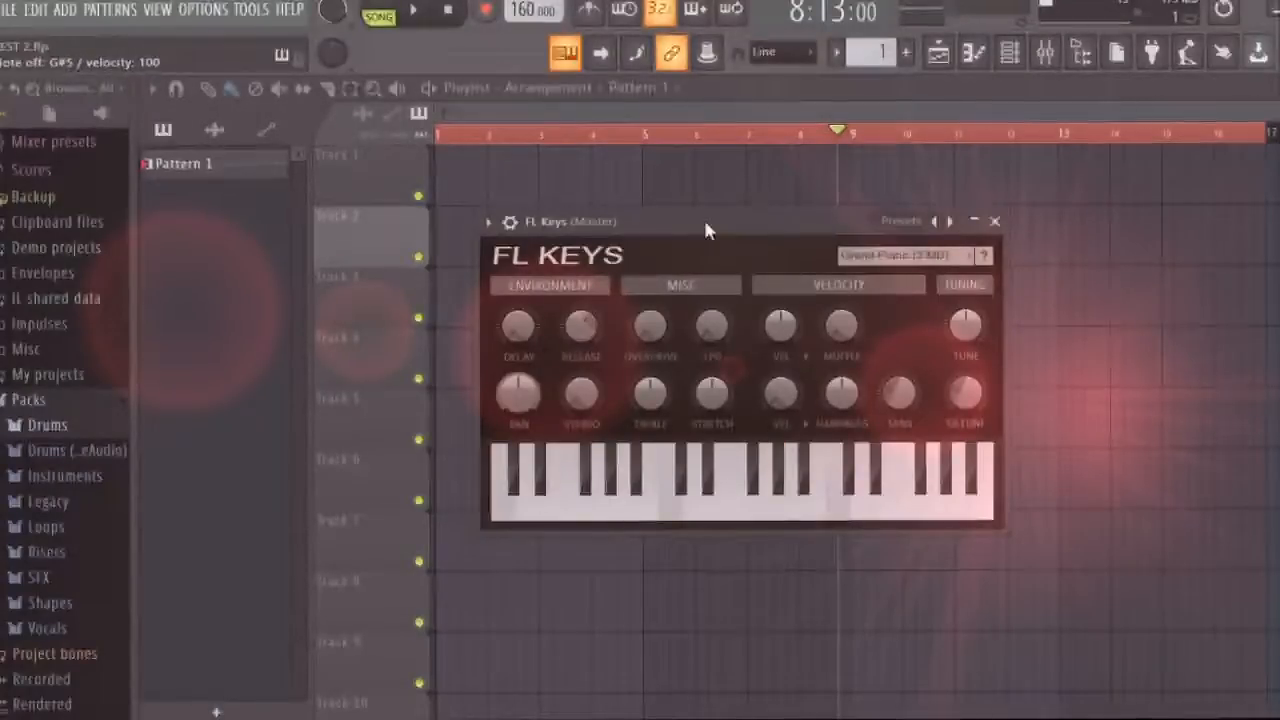
key("y")
key("t")
key("y")
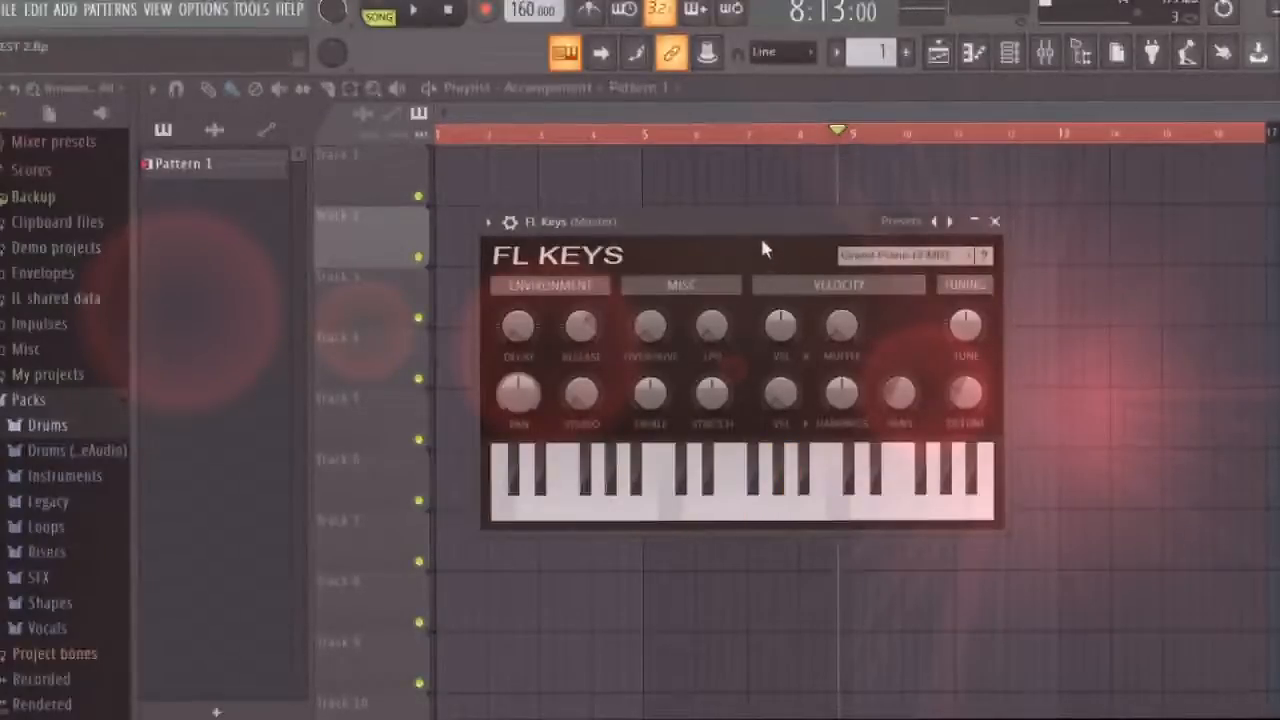
left_click_drag(757, 225, 770, 236)
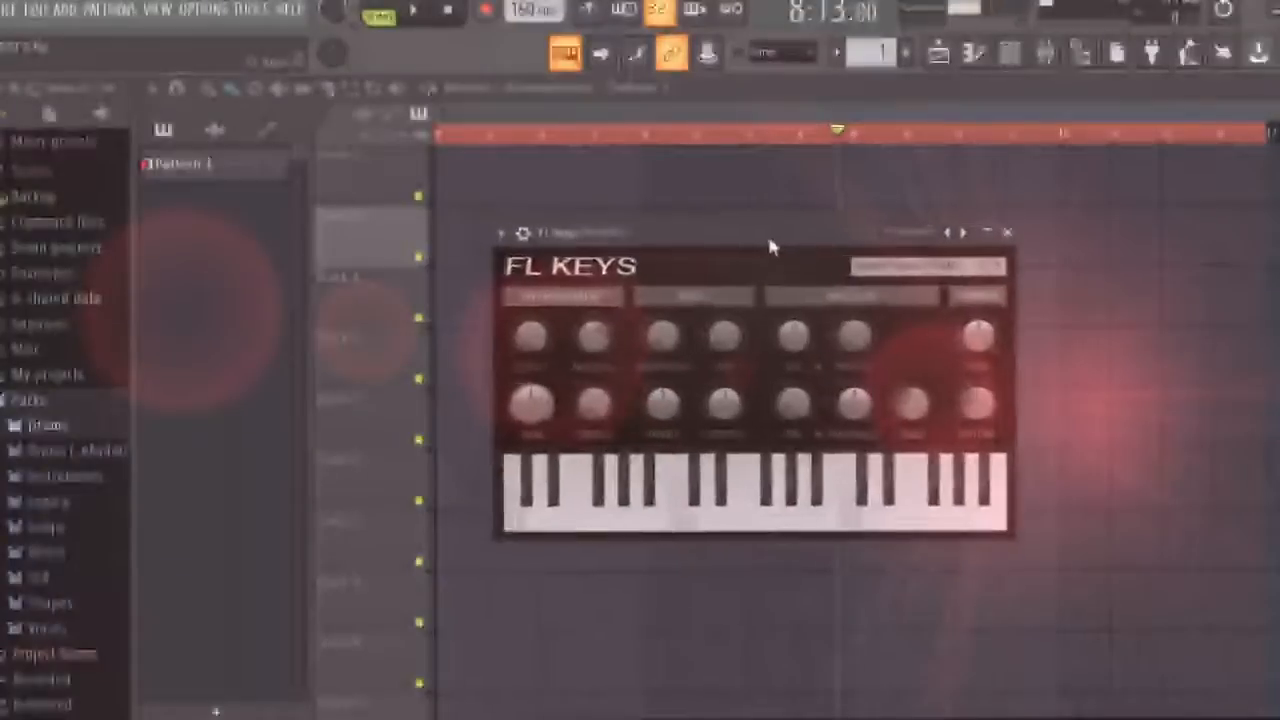
left_click(1007, 232)
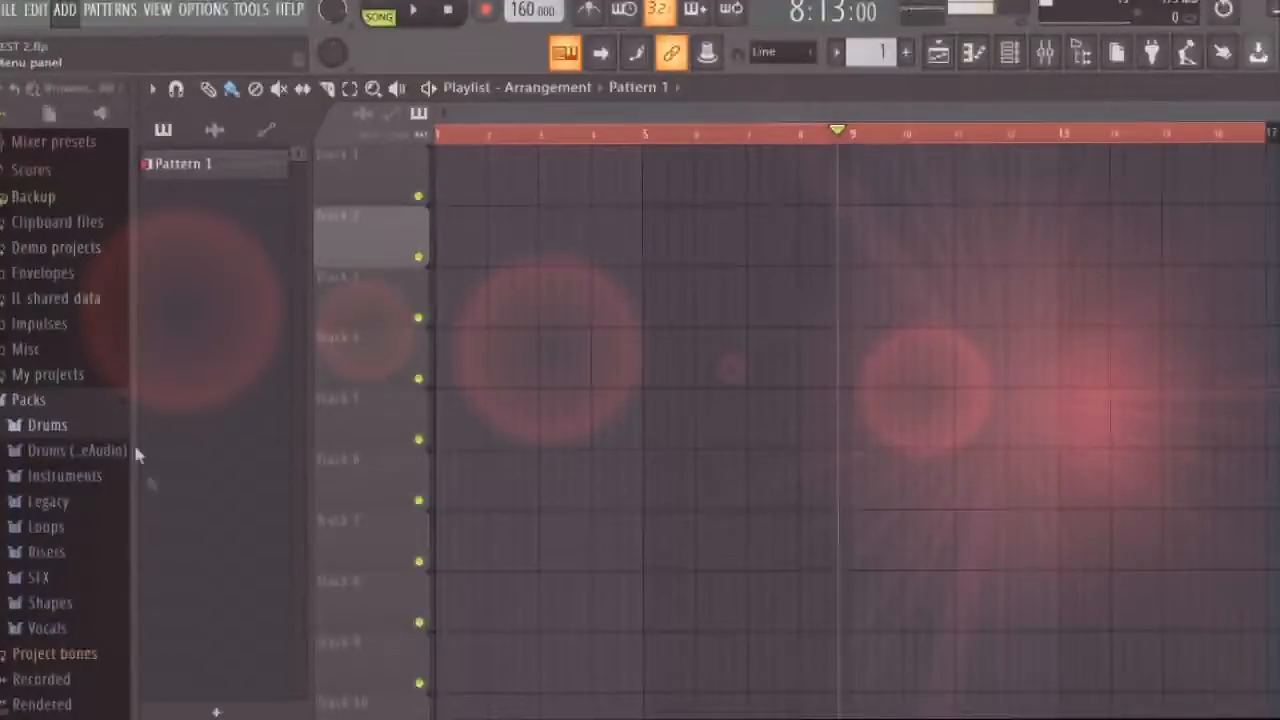
Add a GMS synthesizer and play a run of test notes on its default bass preset.
left_click(322, 198)
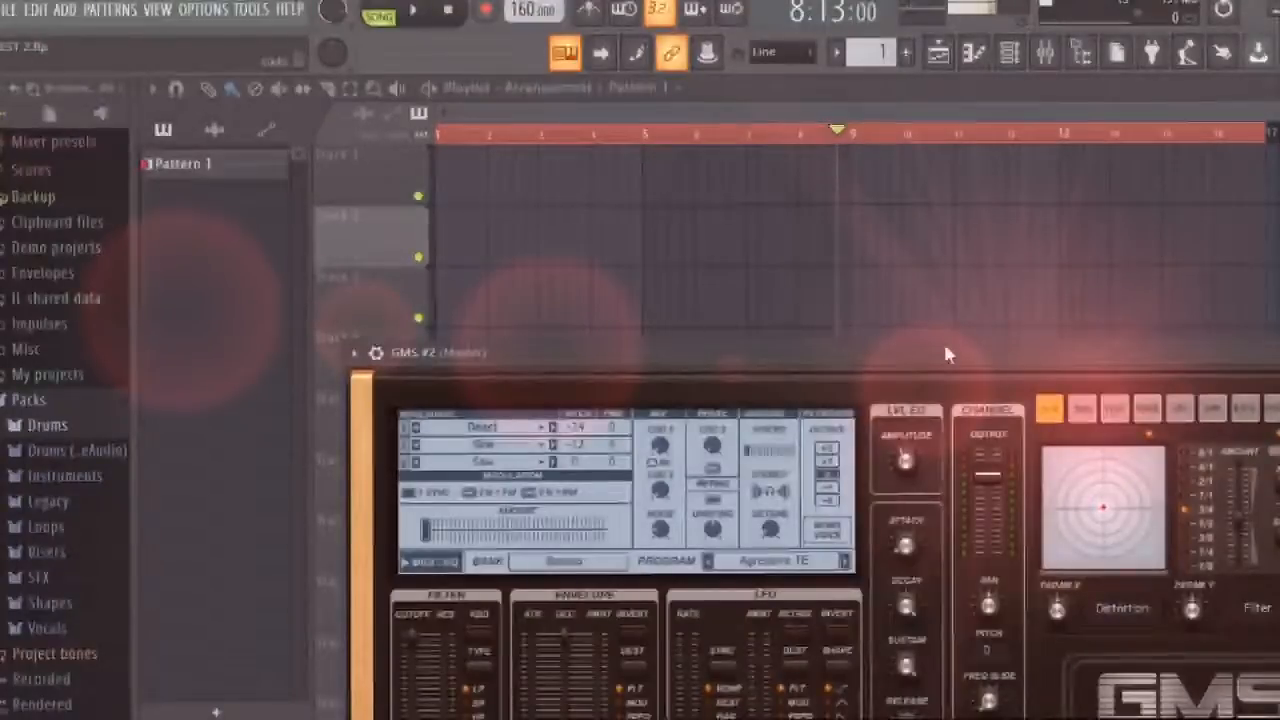
key("q")
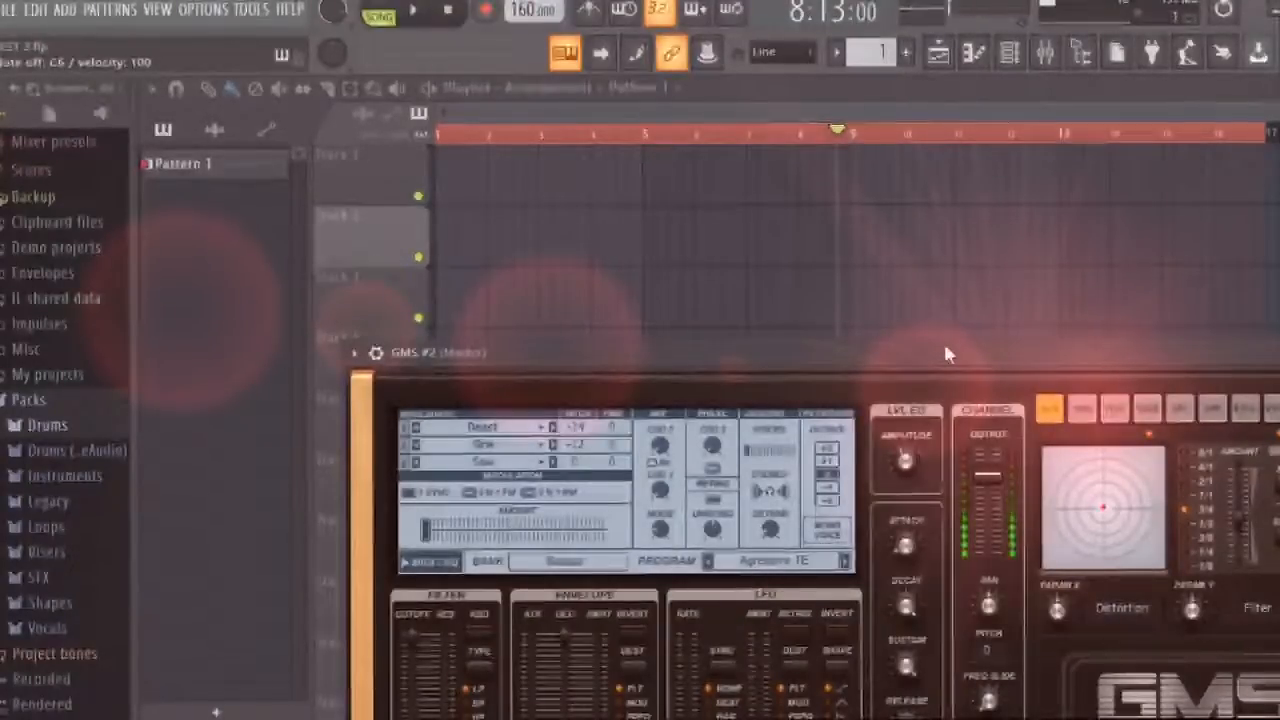
key("b")
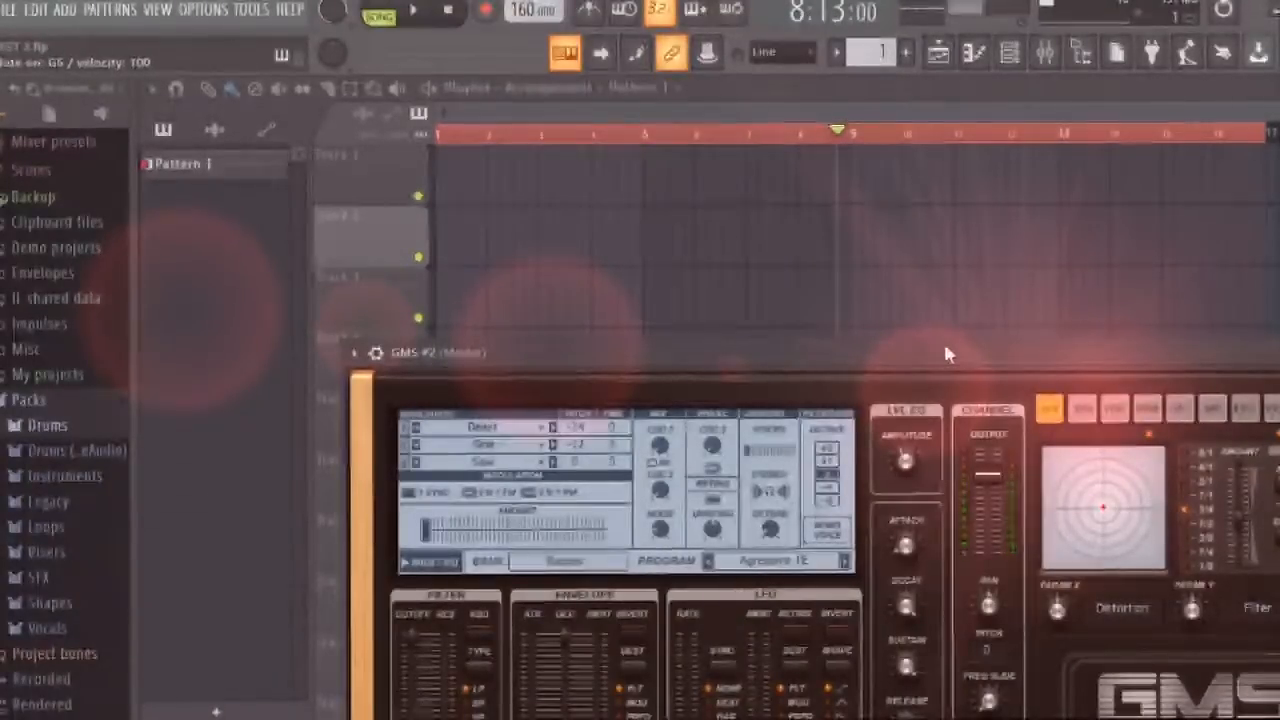
key("t")
key("q")
key("n")
key("b")
key("c")
key("b")
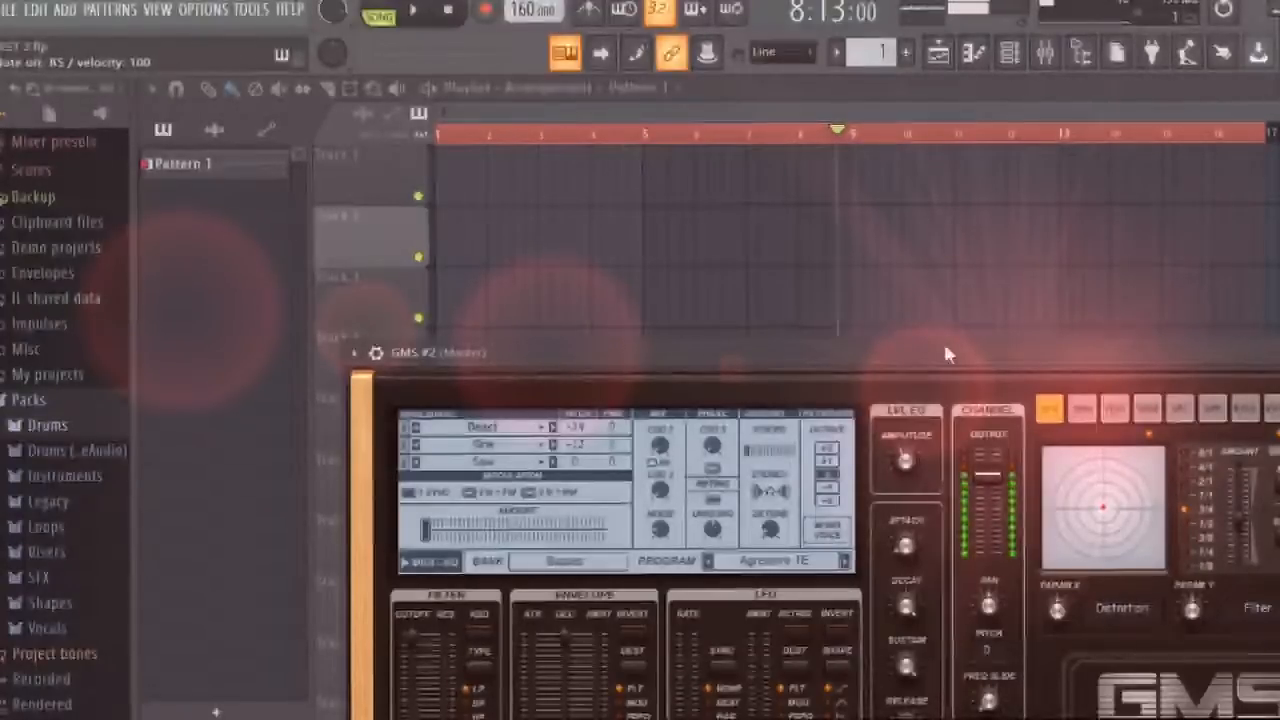
key("w")
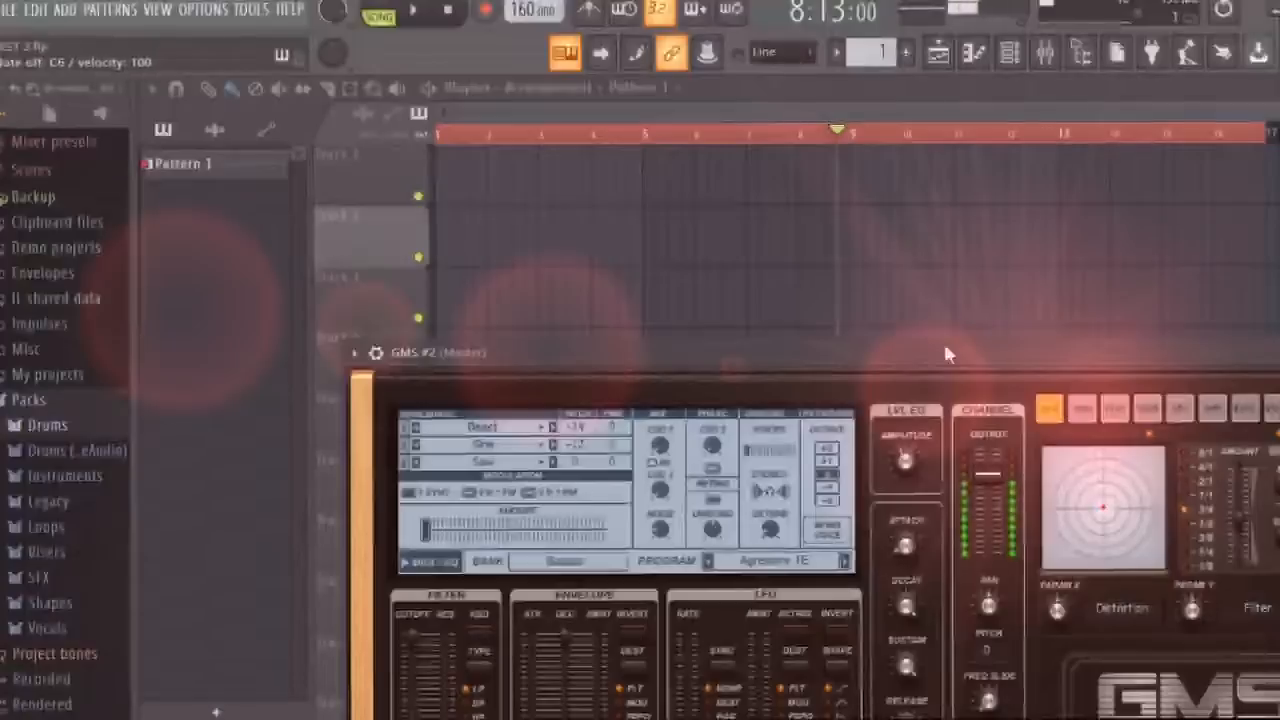
key("n")
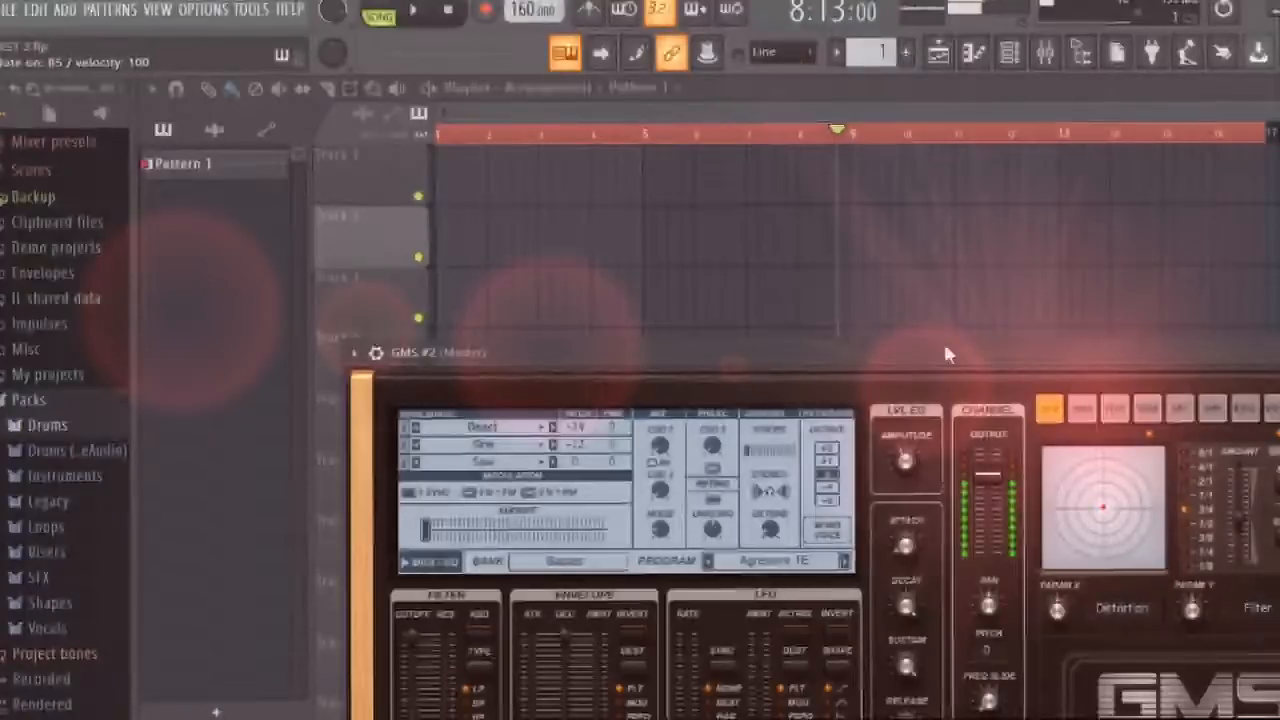
key("n")
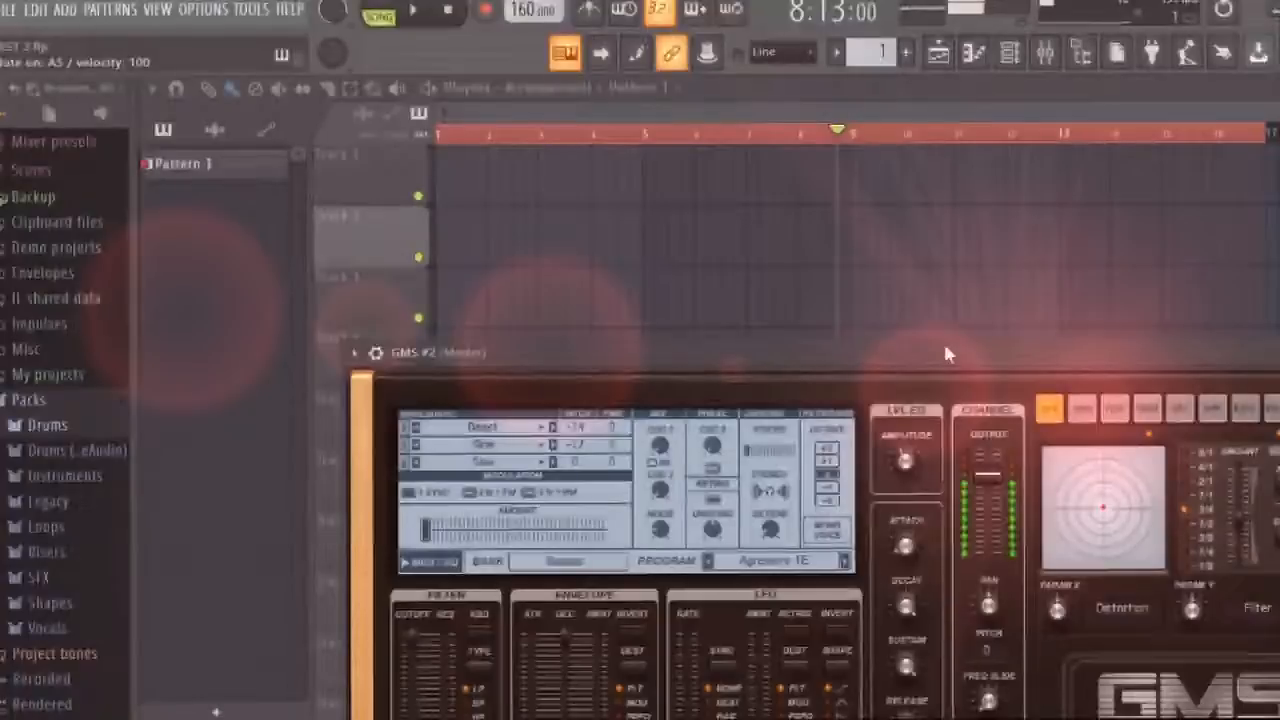
key("q")
key("w")
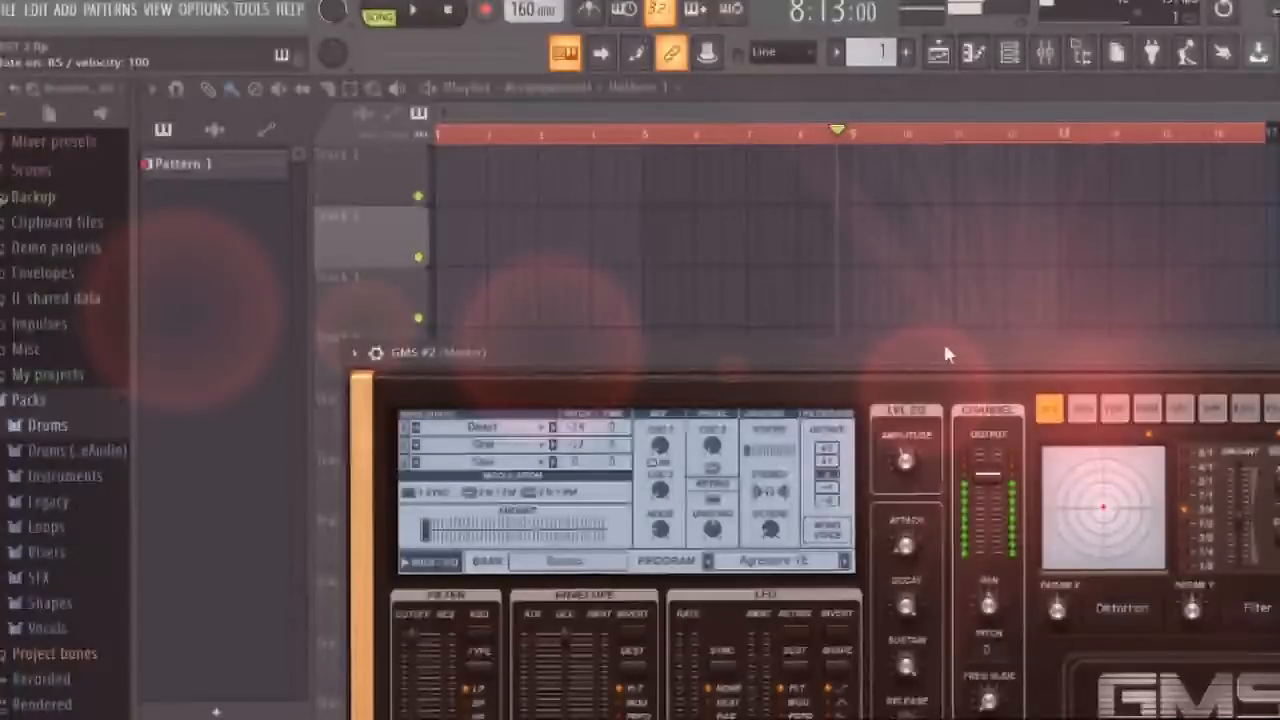
key("e")
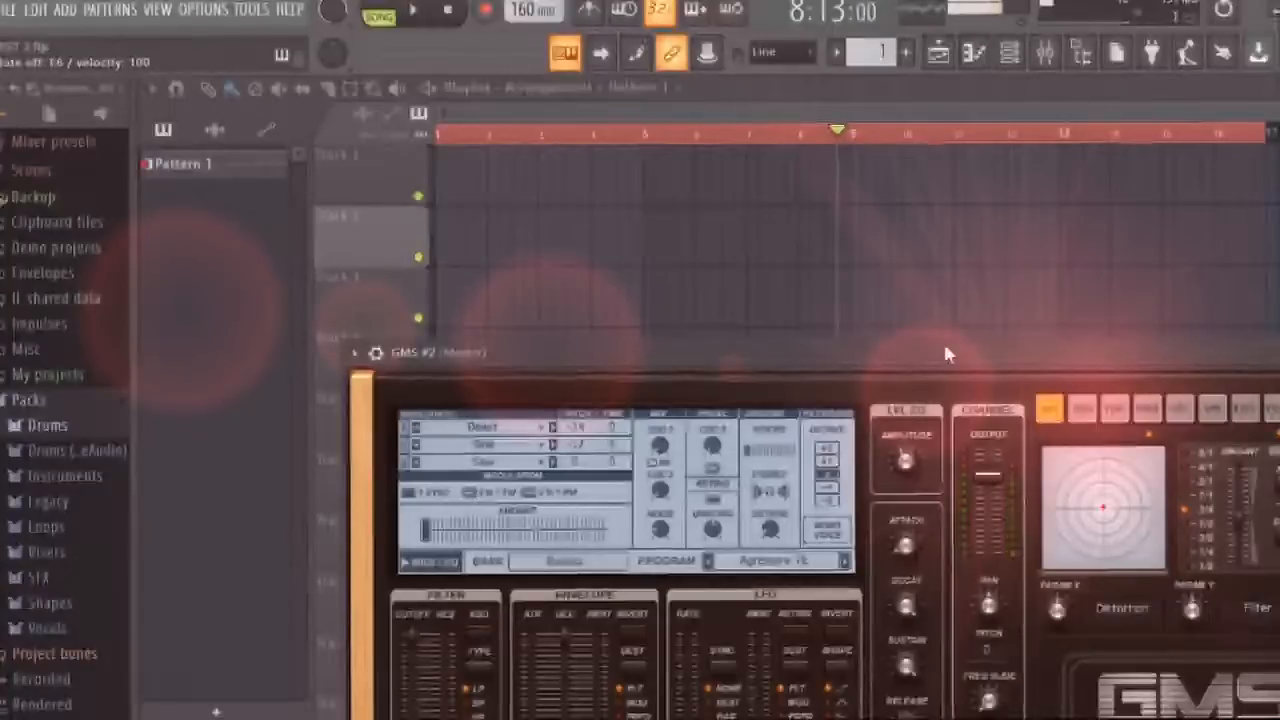
Open the presets library of the GMS synthesizer and select the Leads & Synths bank.
left_click_drag(990, 358, 950, 212)
left_click(728, 414)
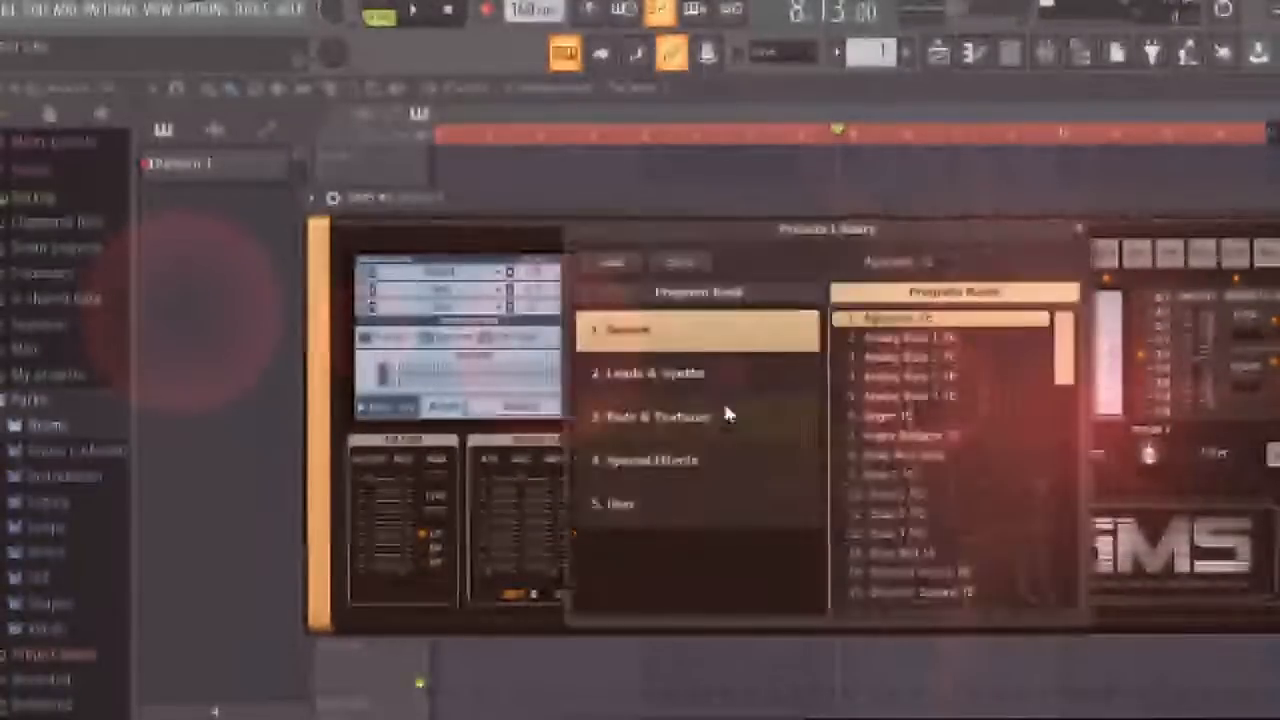
left_click(790, 370)
Play a run of test notes on the Amphibian TE lead preset.
key("n")
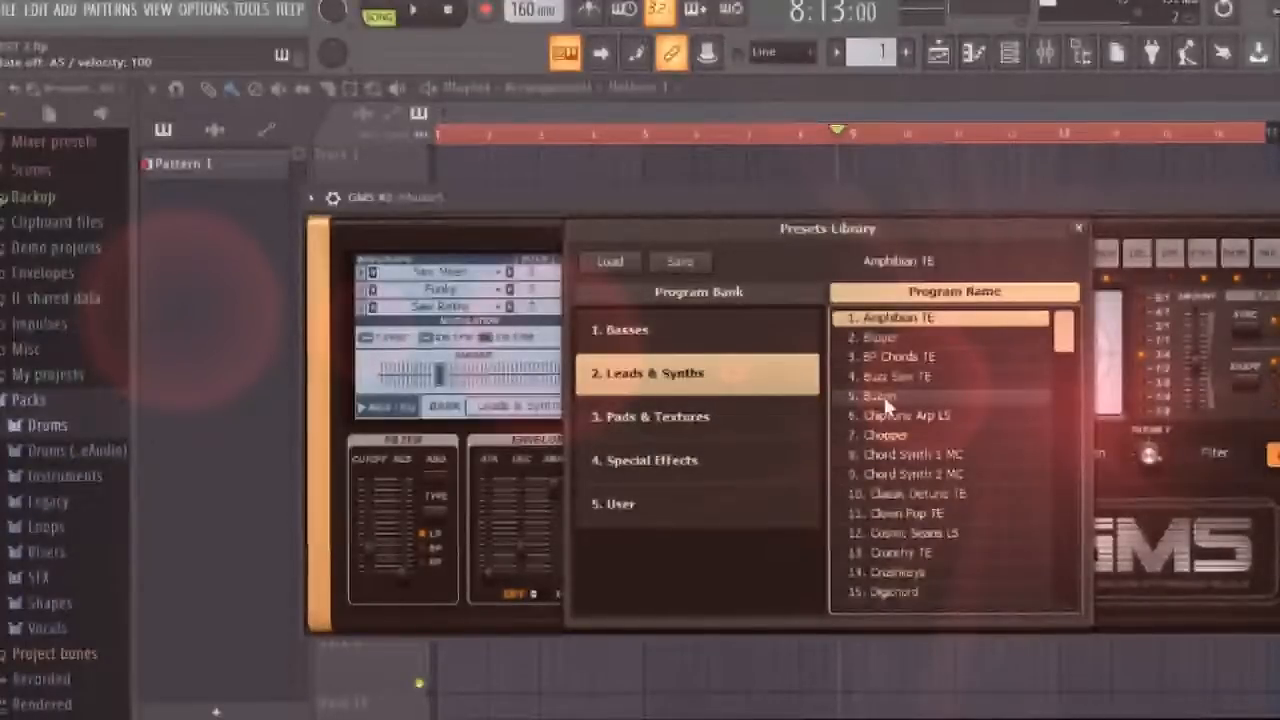
key("b")
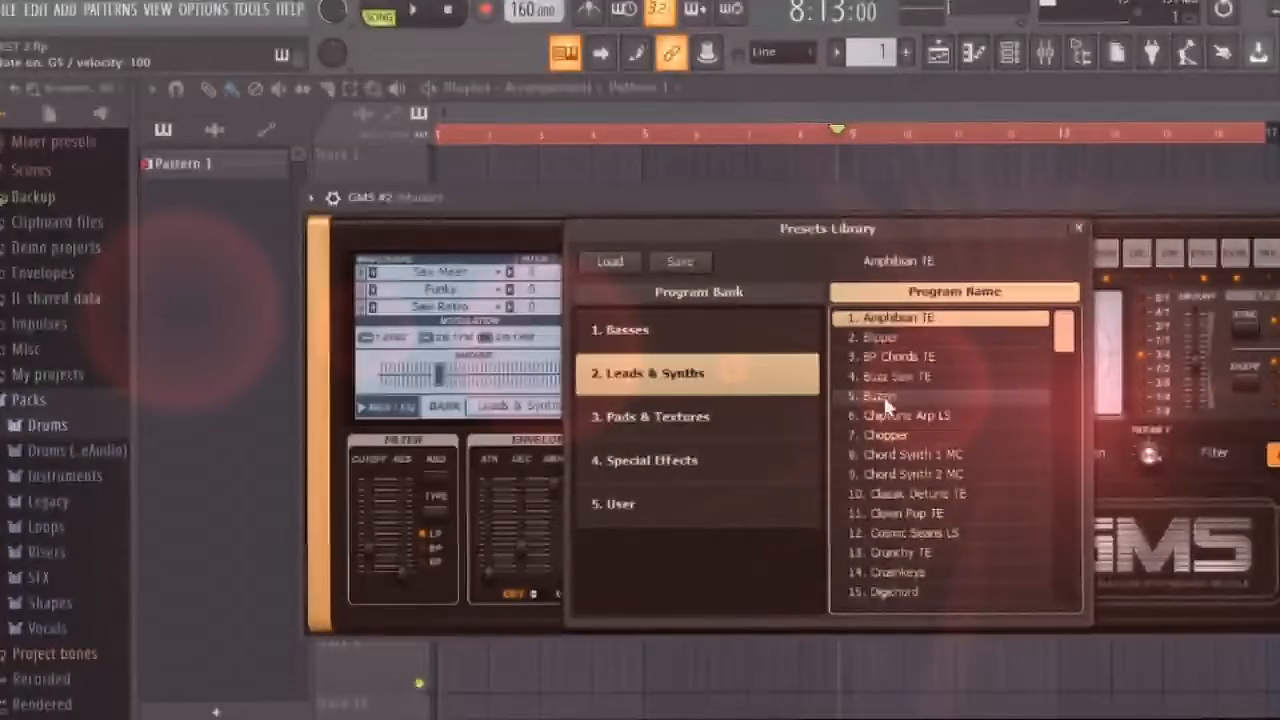
key("e")
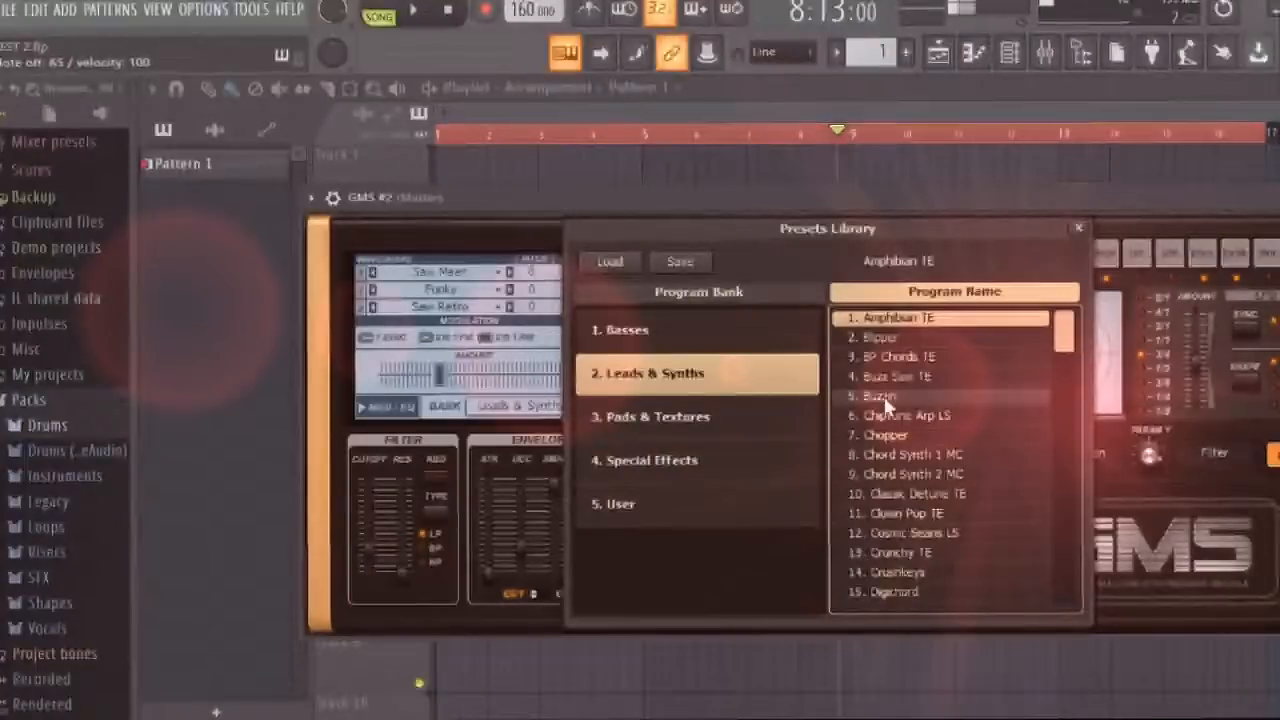
key("m")
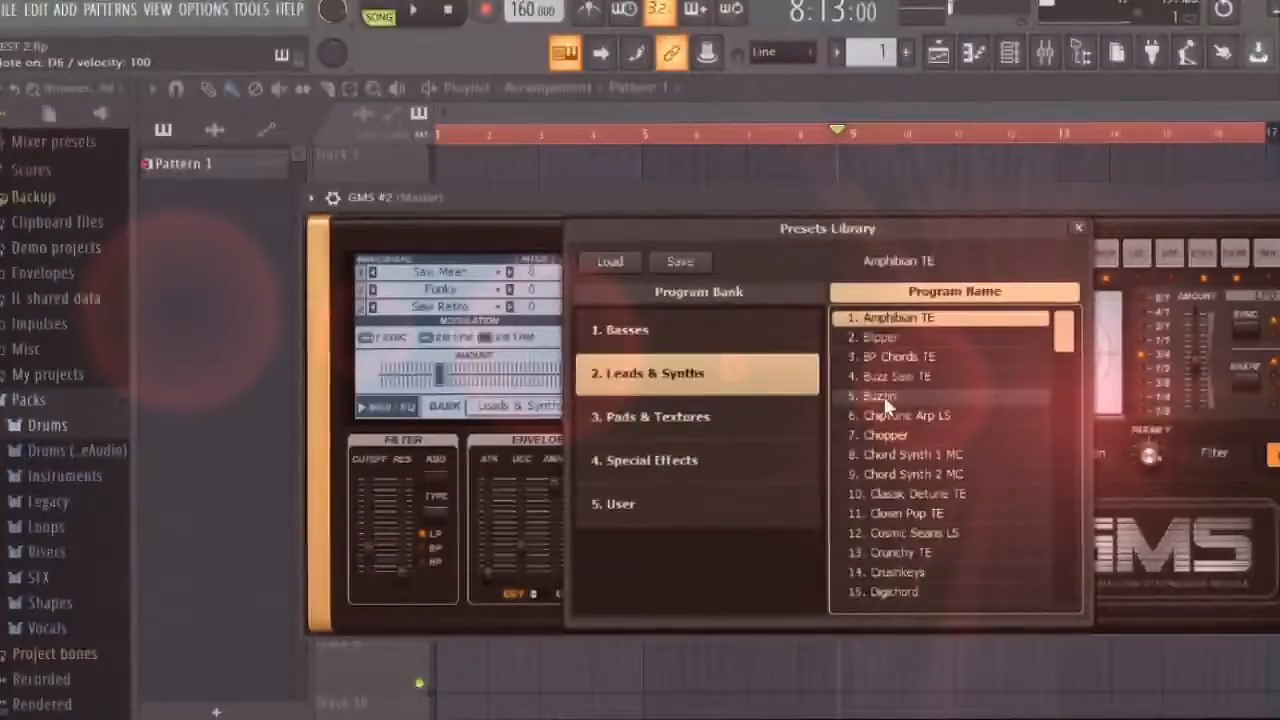
key("n")
key("r")
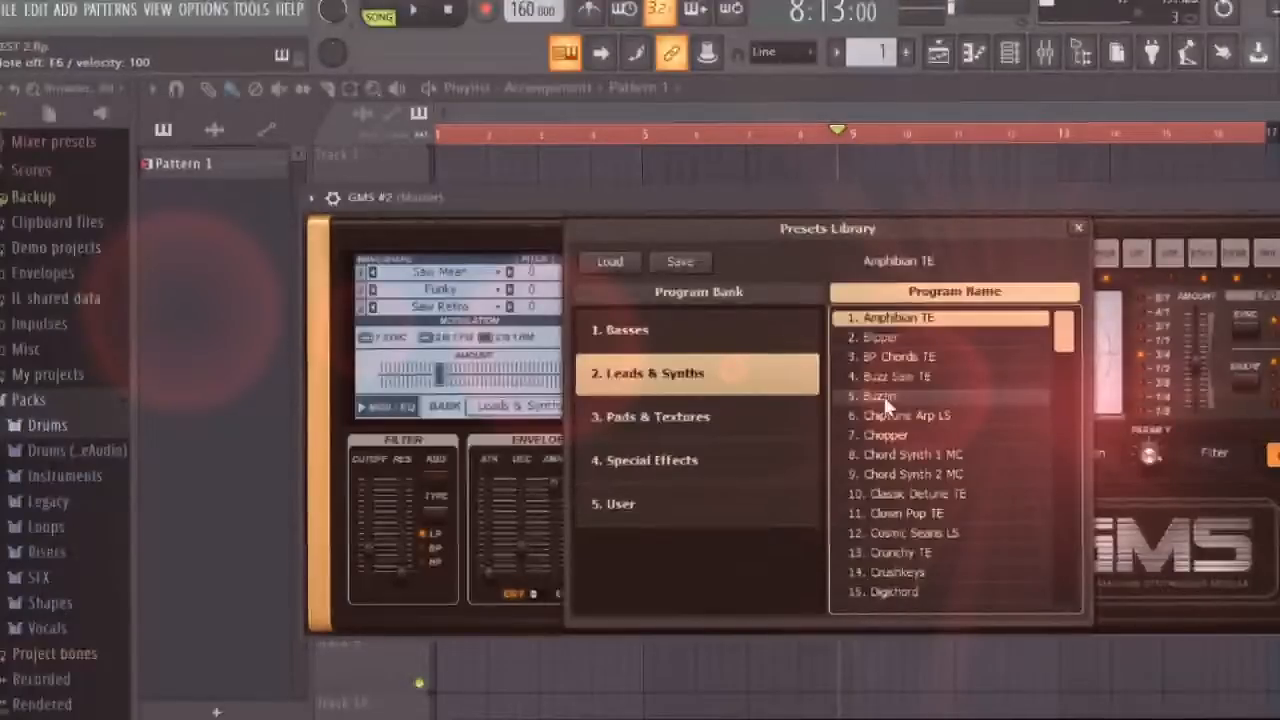
key("n")
key("b")
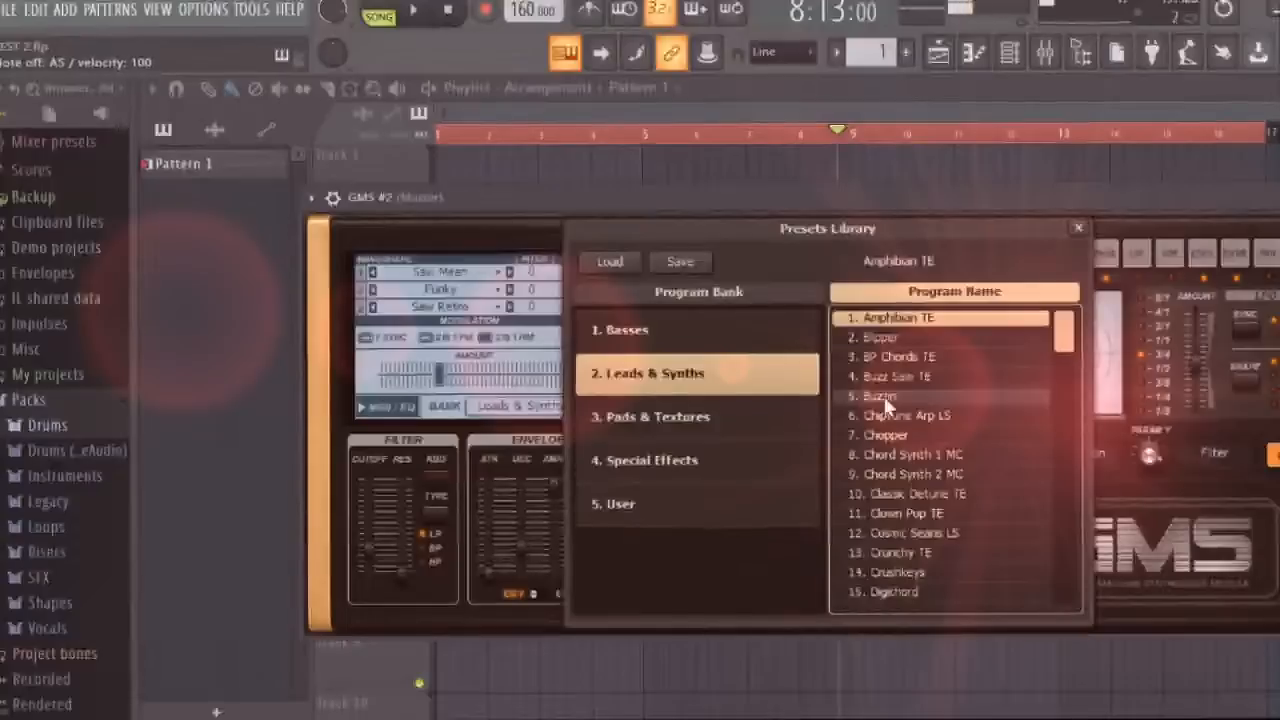
key("c")
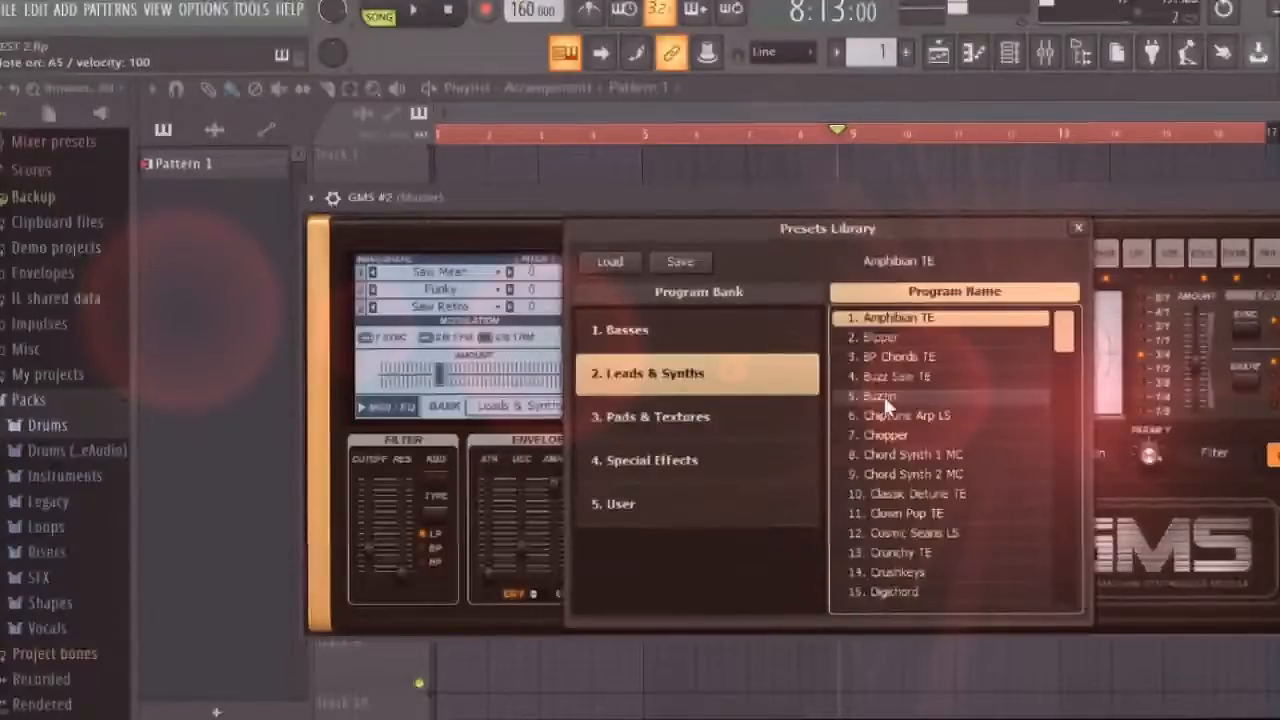
key("n")
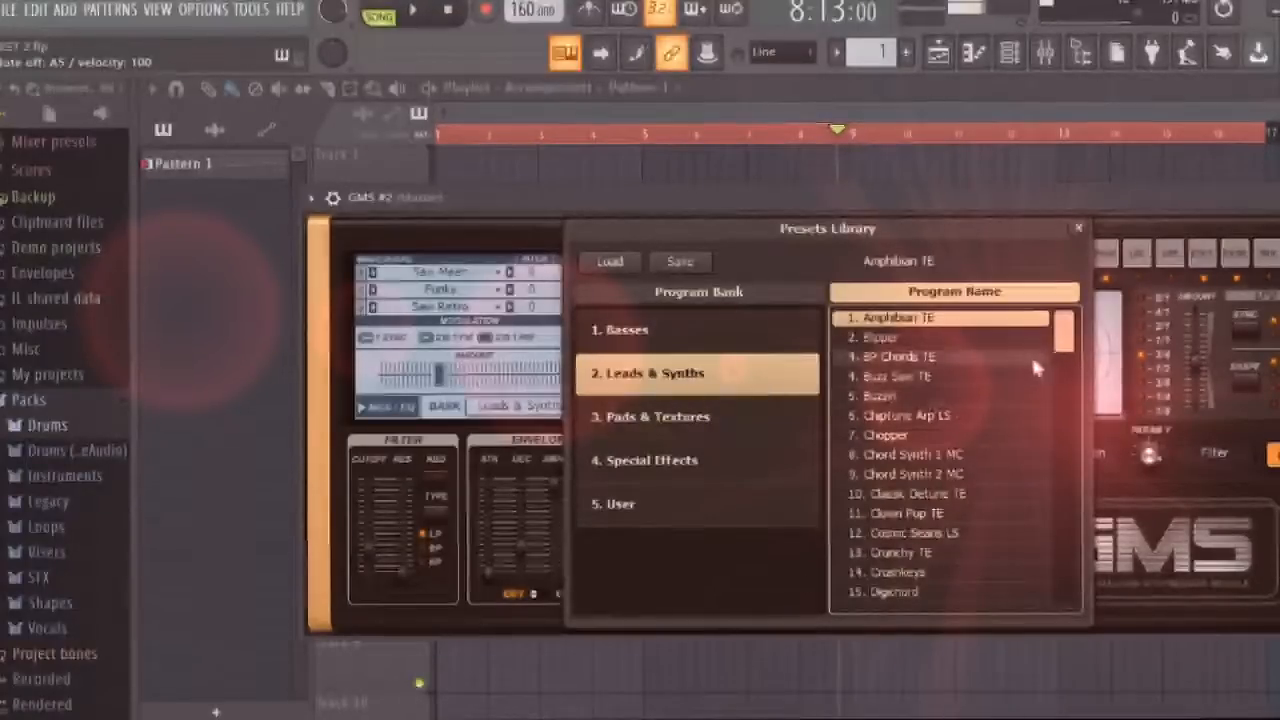
Load the Metalica TE preset from the Leads & Synths bank and play a run of test notes on it.
left_click_drag(1063, 342, 1027, 414)
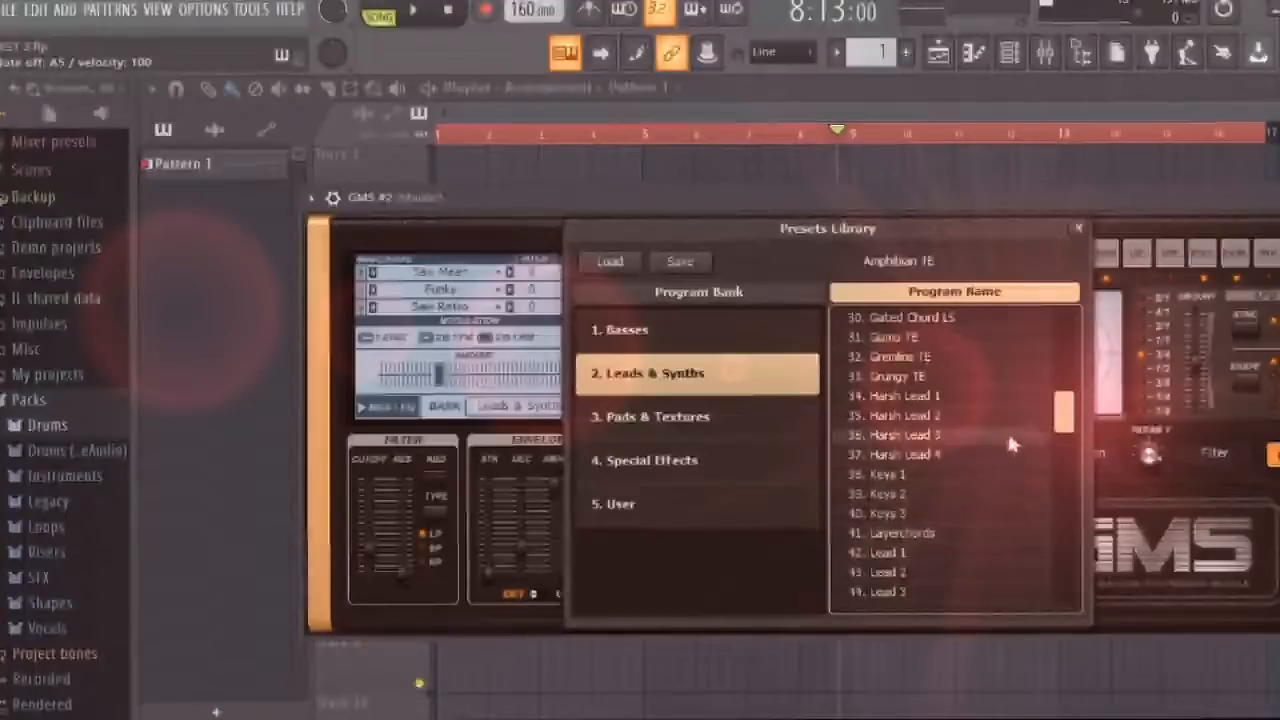
left_click_drag(1066, 424, 1066, 456)
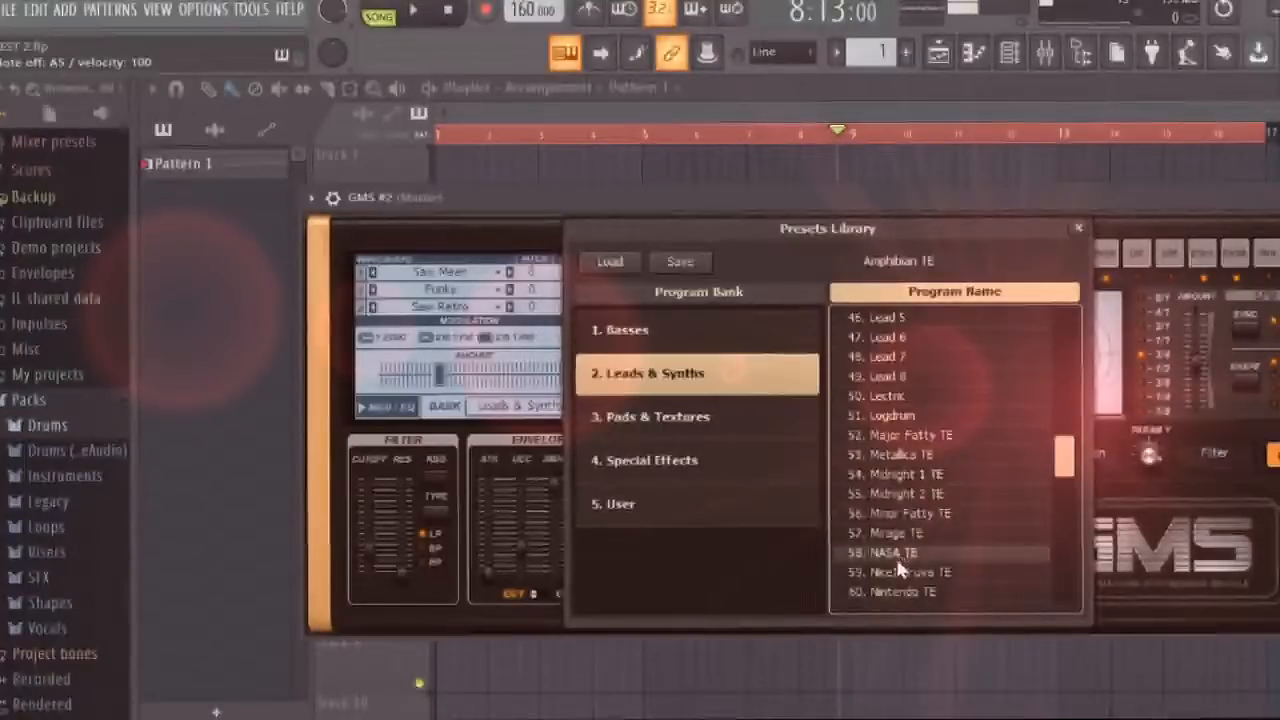
left_click(894, 456)
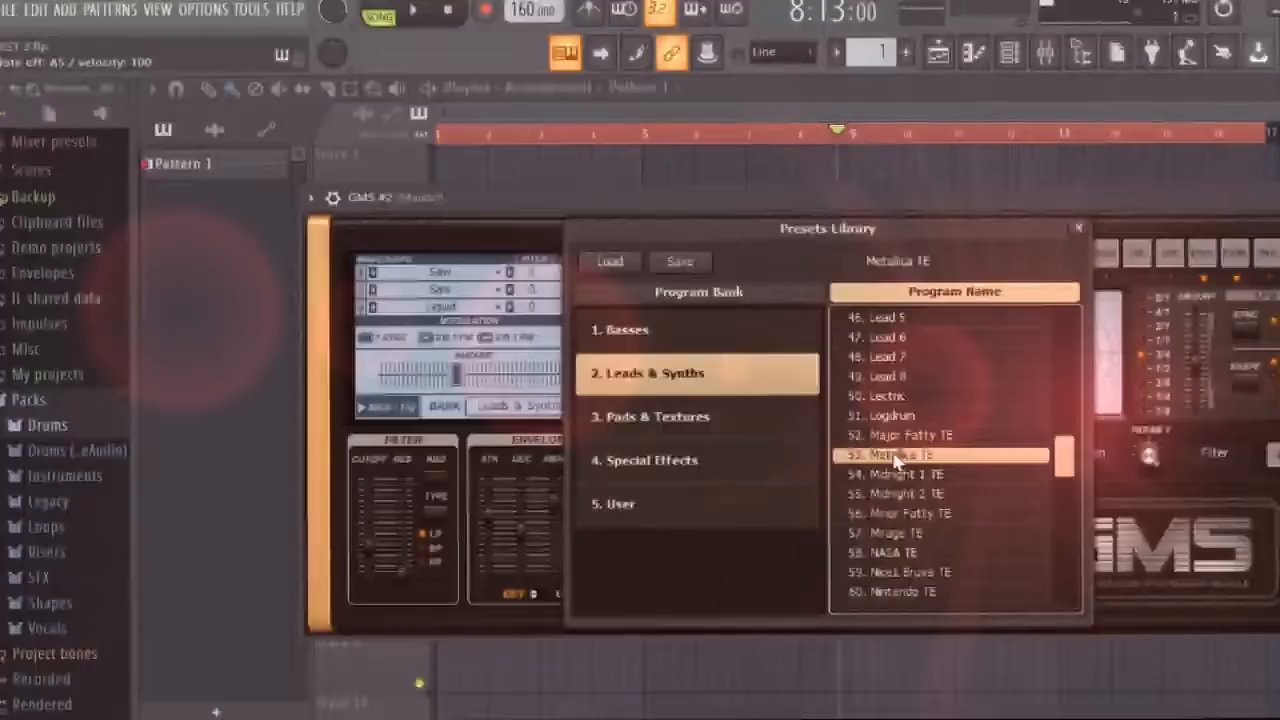
key("y")
key("t")
key("u")
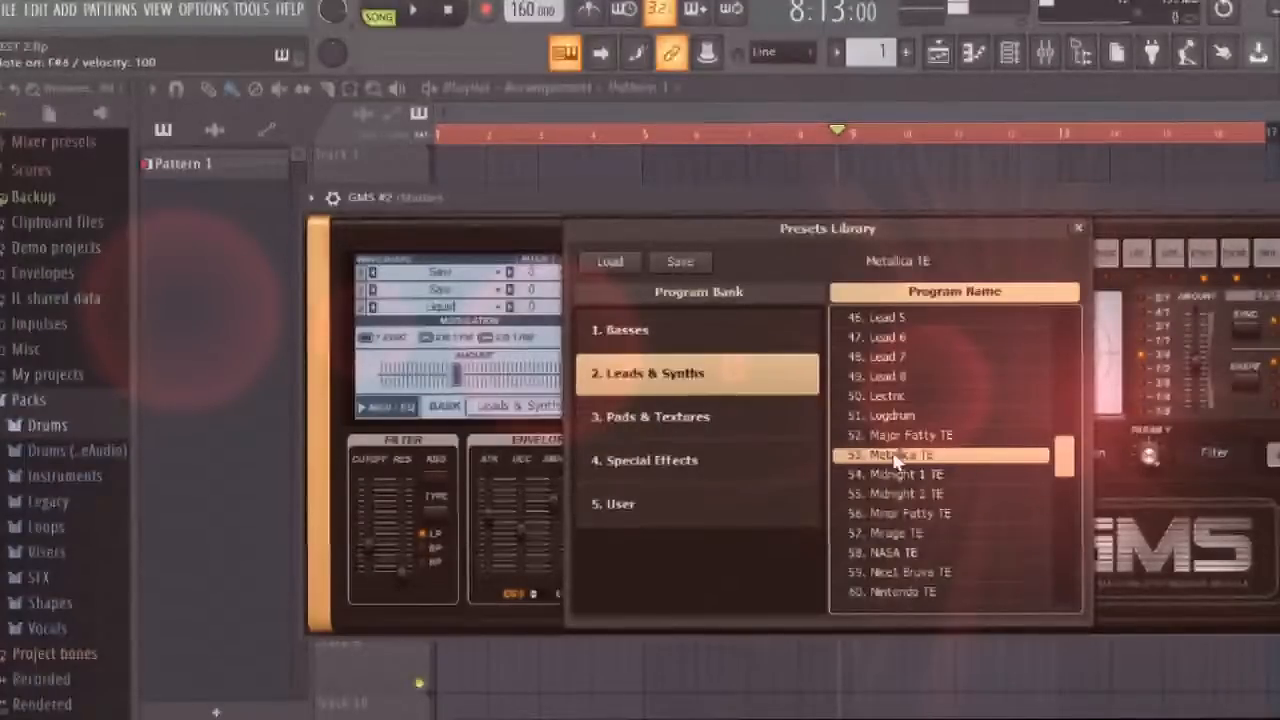
key("g")
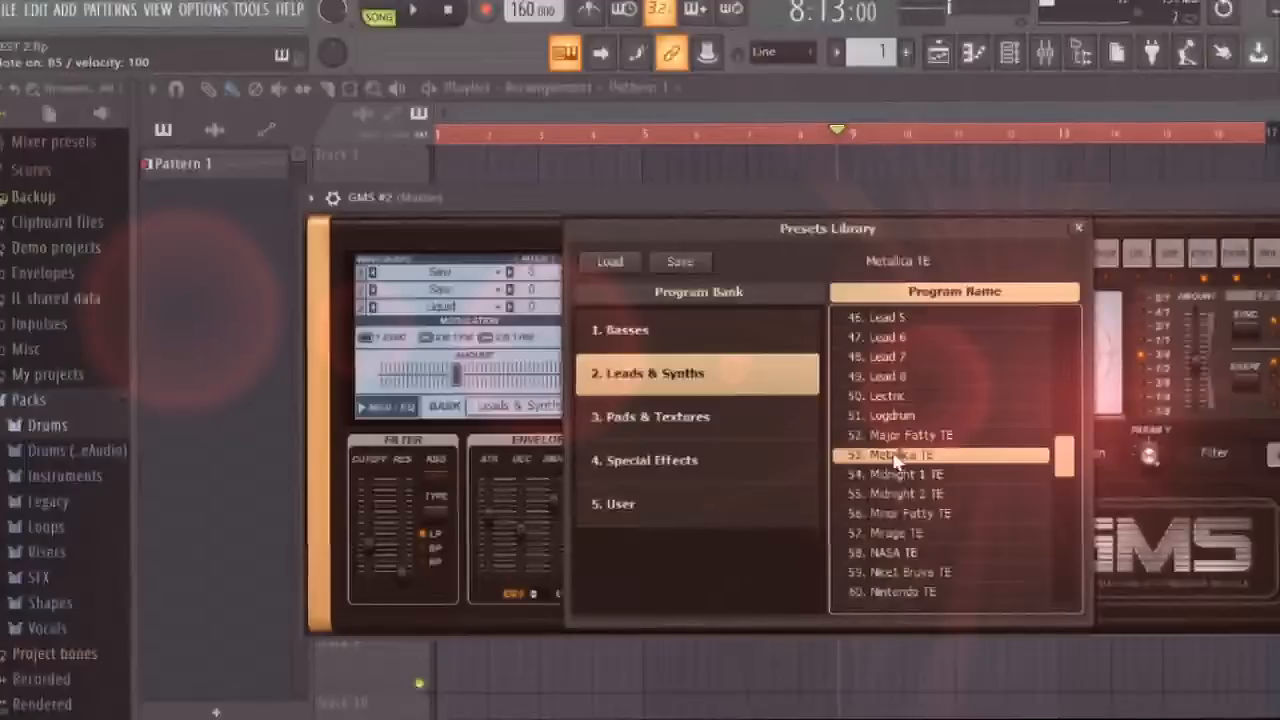
key("h")
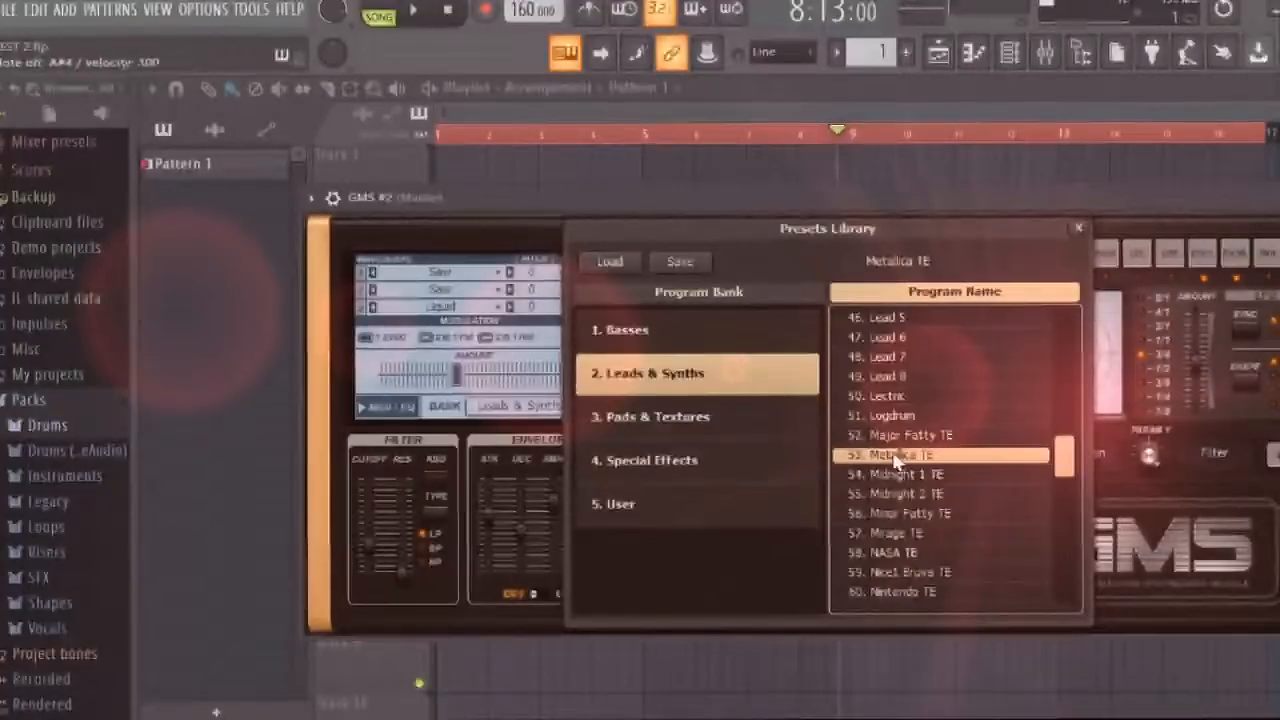
key("g")
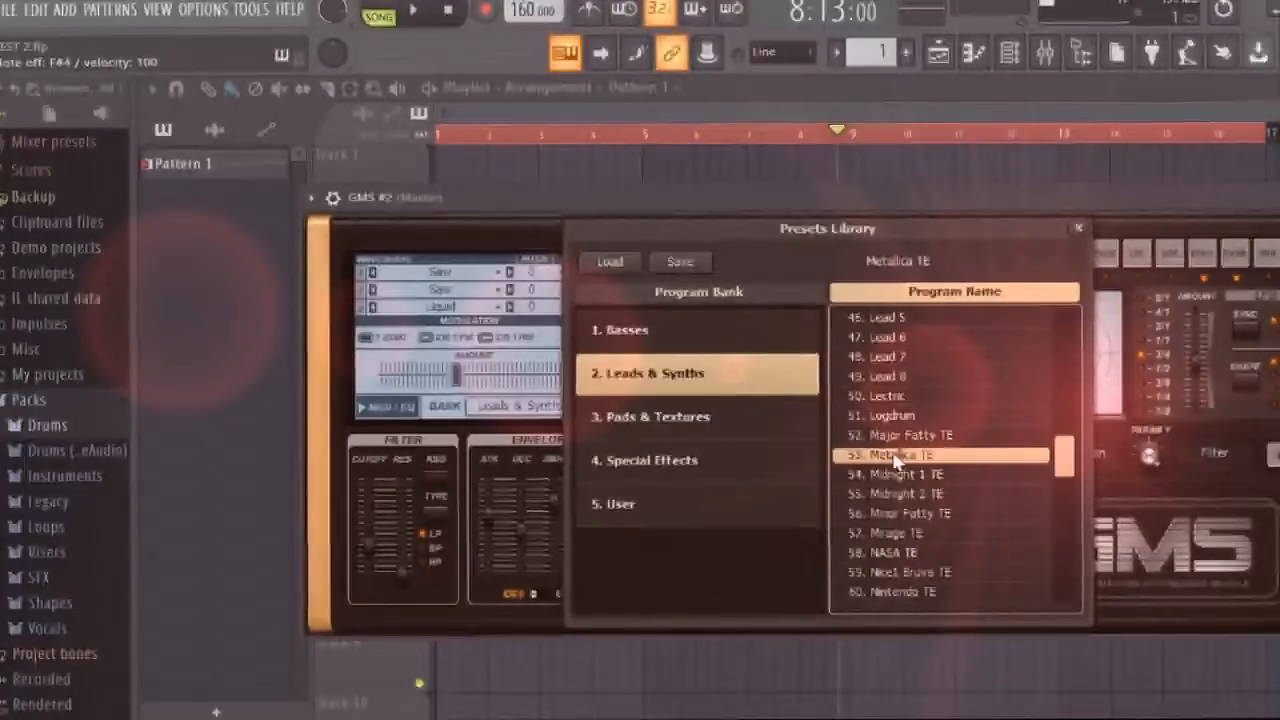
key("h")
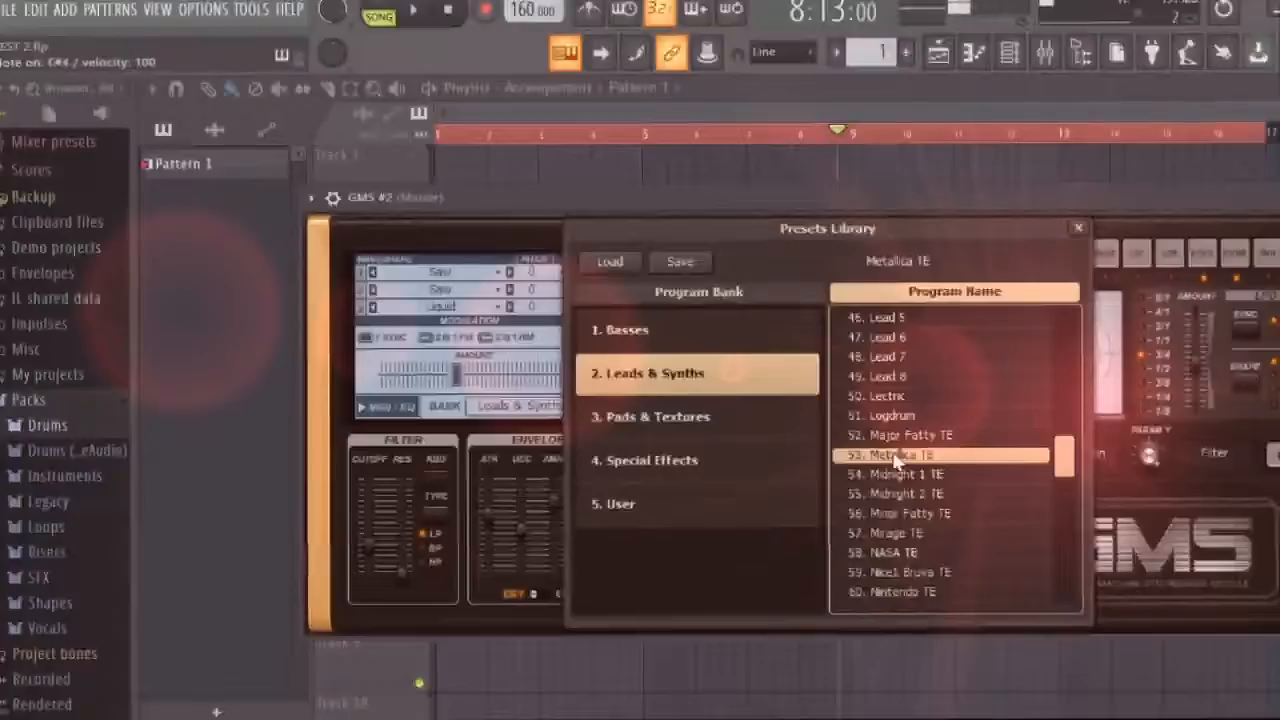
key("j")
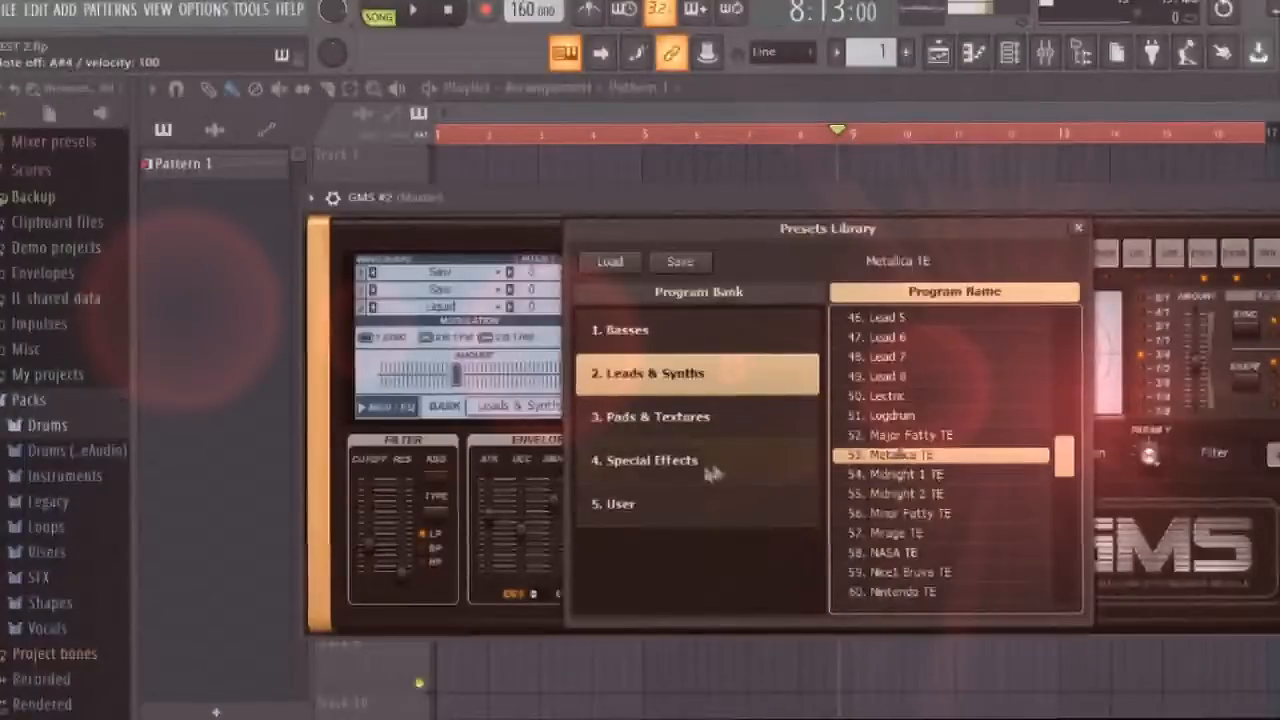
Load the Smooth & Warm TE preset from the GMS Pads & Textures bank.
left_click(664, 418)
left_click(878, 404)
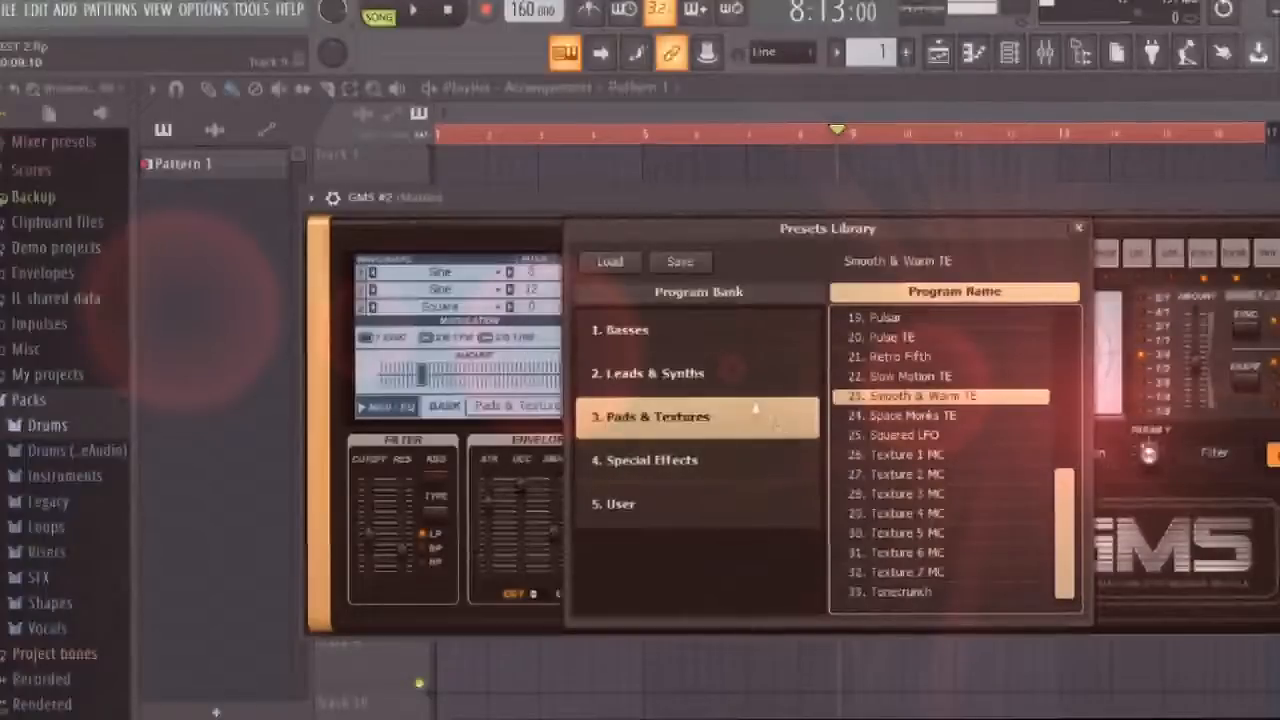
Load the Minor Fatty TE preset from the GMS Basses bank and close the presets library.
left_click(687, 329)
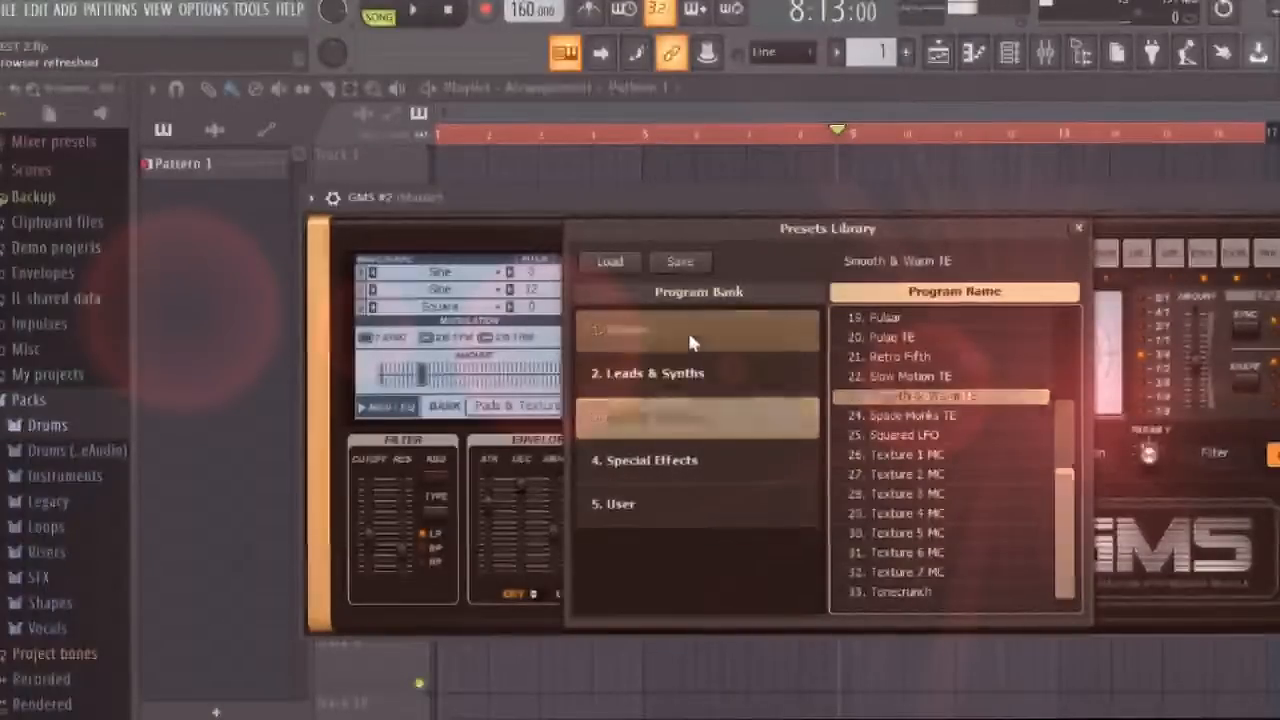
scroll(1000, 371, "down", 2)
scroll(930, 400, "down", 4)
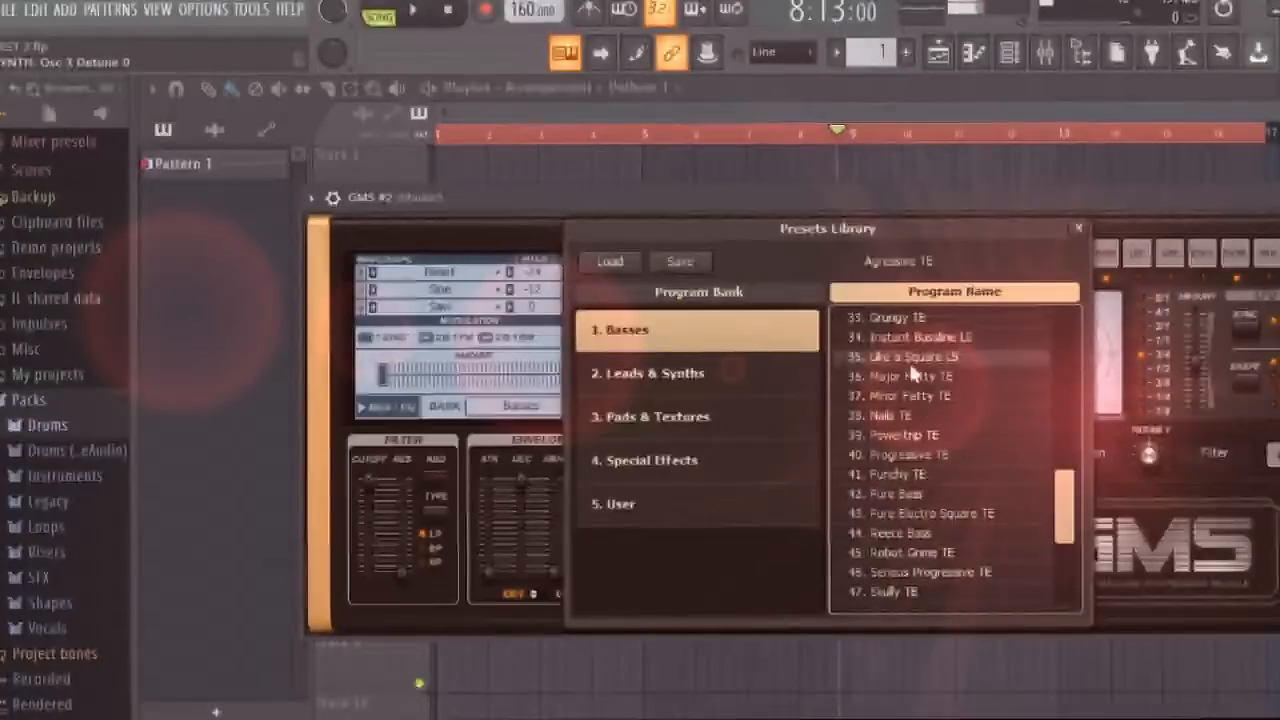
left_click(918, 400)
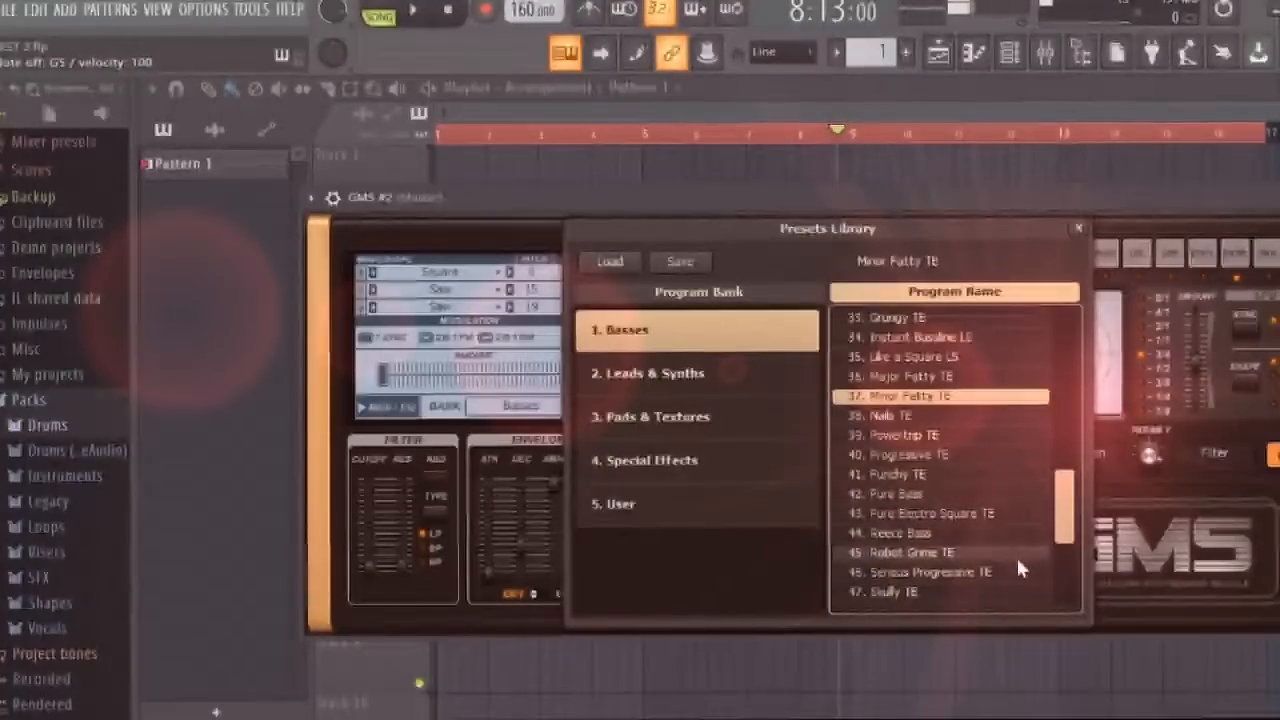
left_click_drag(1066, 506, 1050, 552)
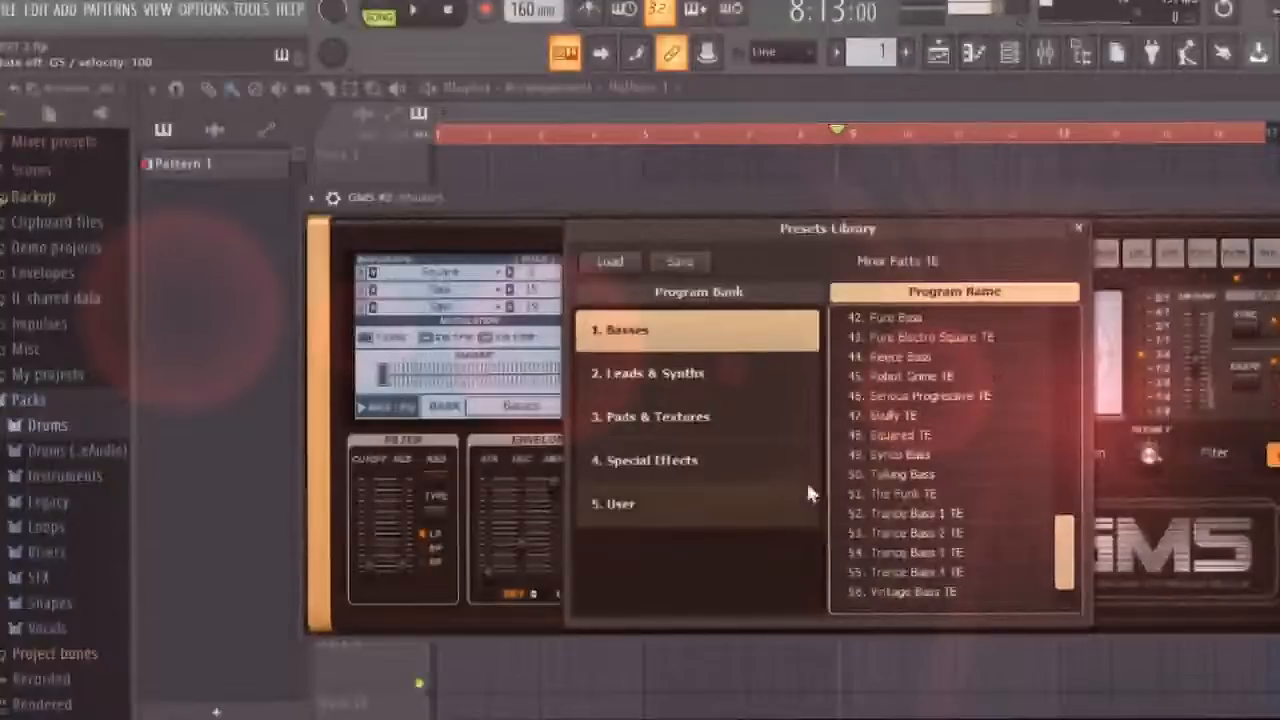
left_click(1078, 229)
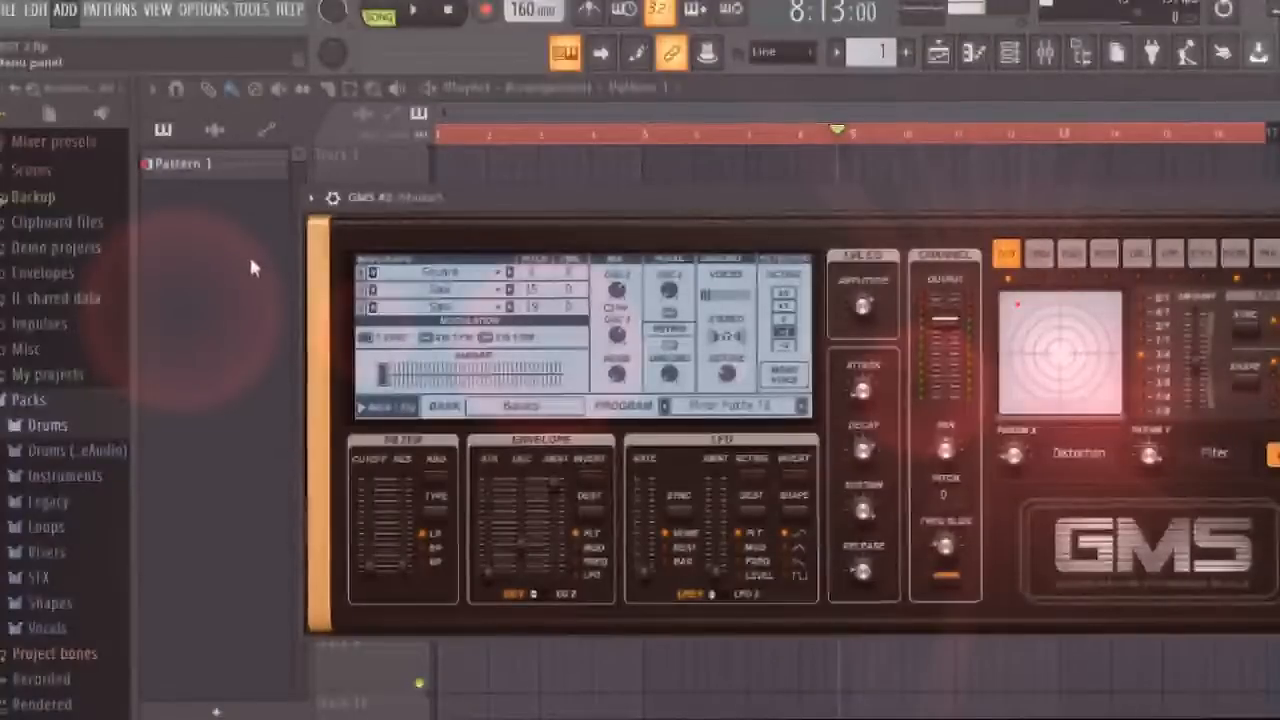
Add a SimSynth instrument, play a run of test notes on its default sound, and close its window.
left_click(279, 284)
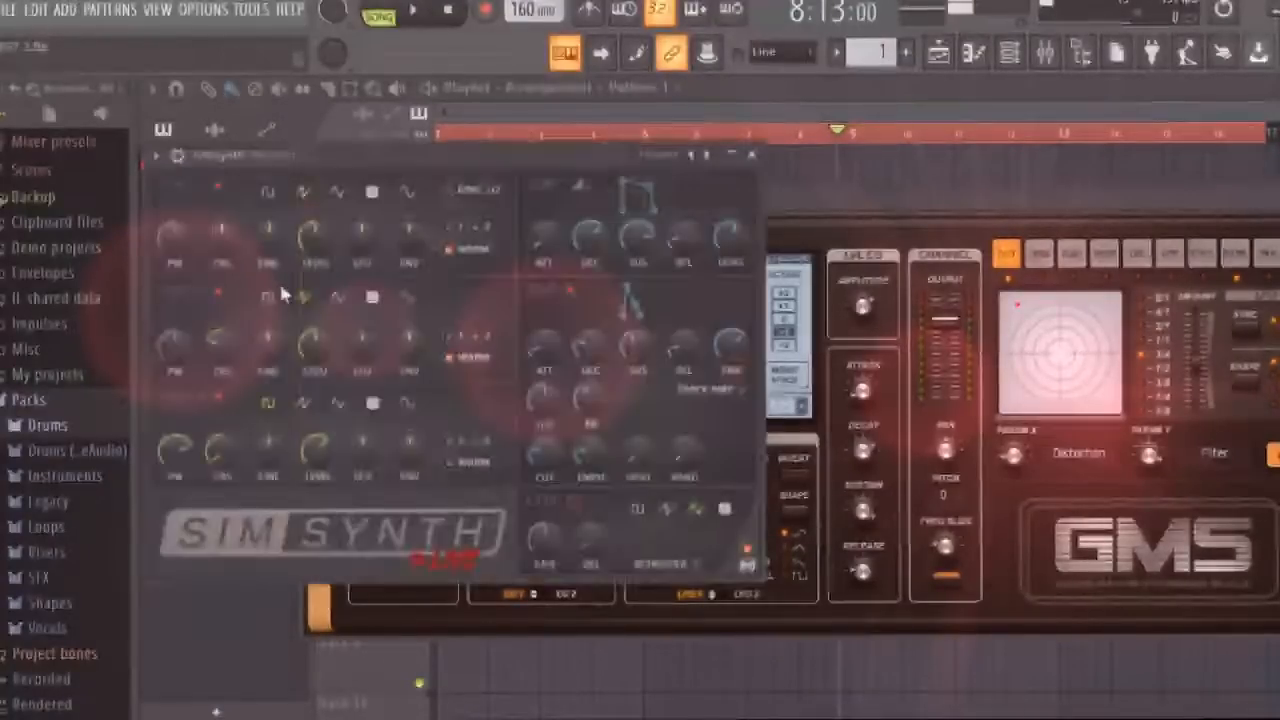
key("g")
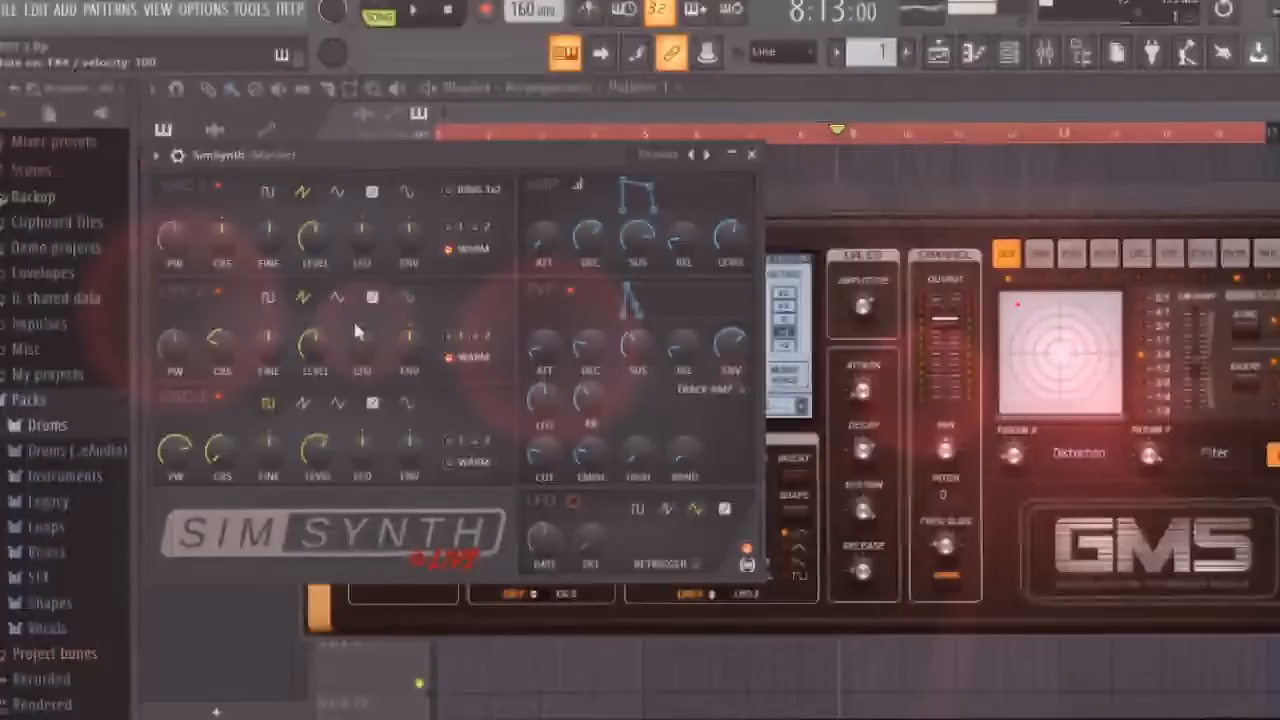
key("e")
key("t")
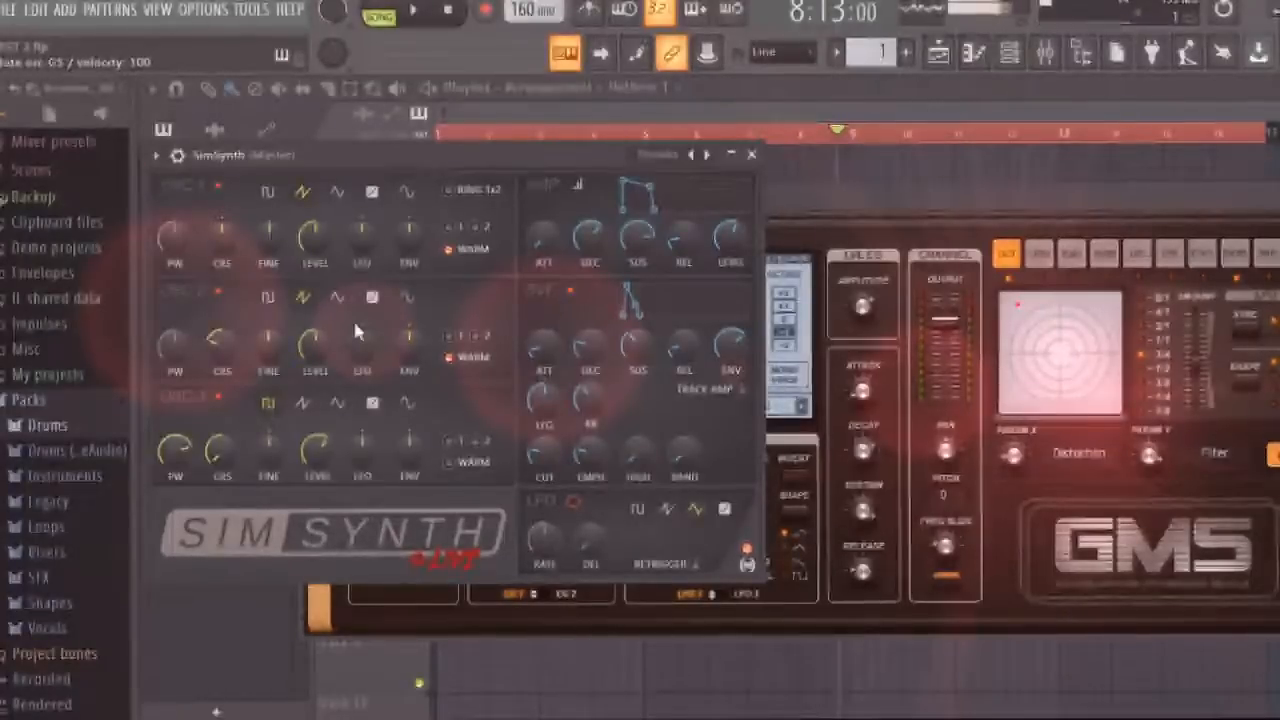
key("i")
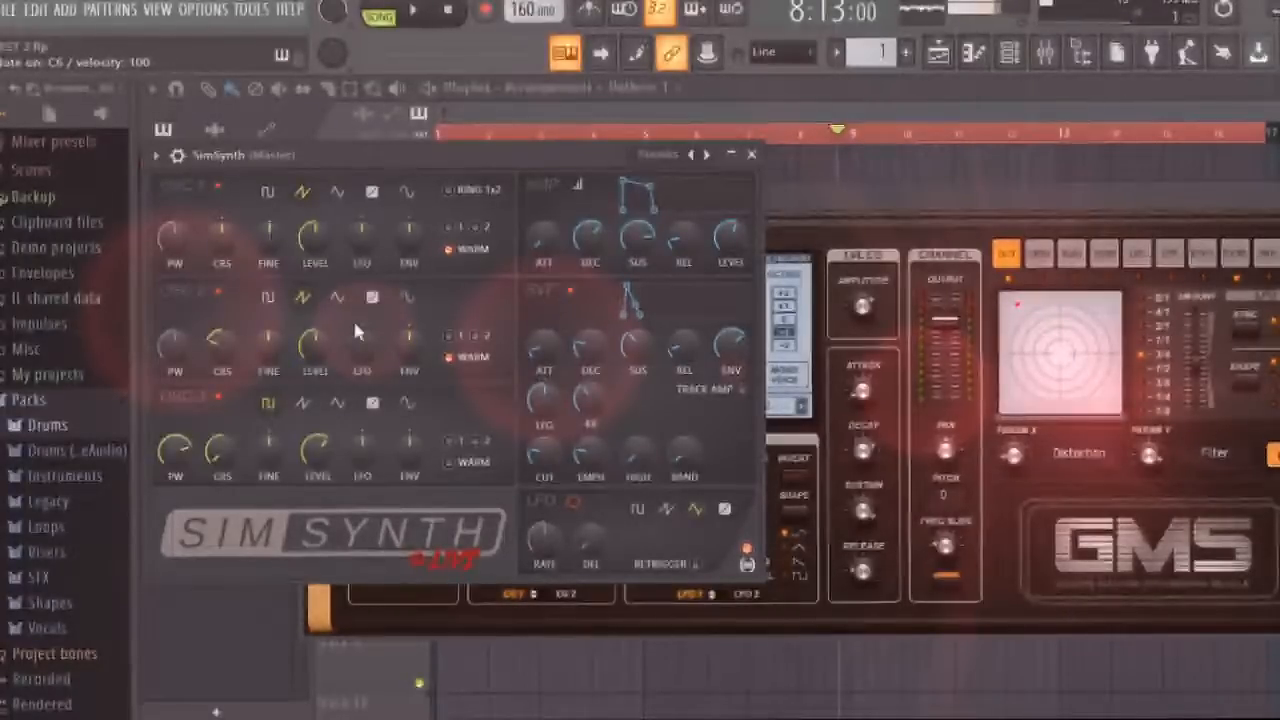
key("i")
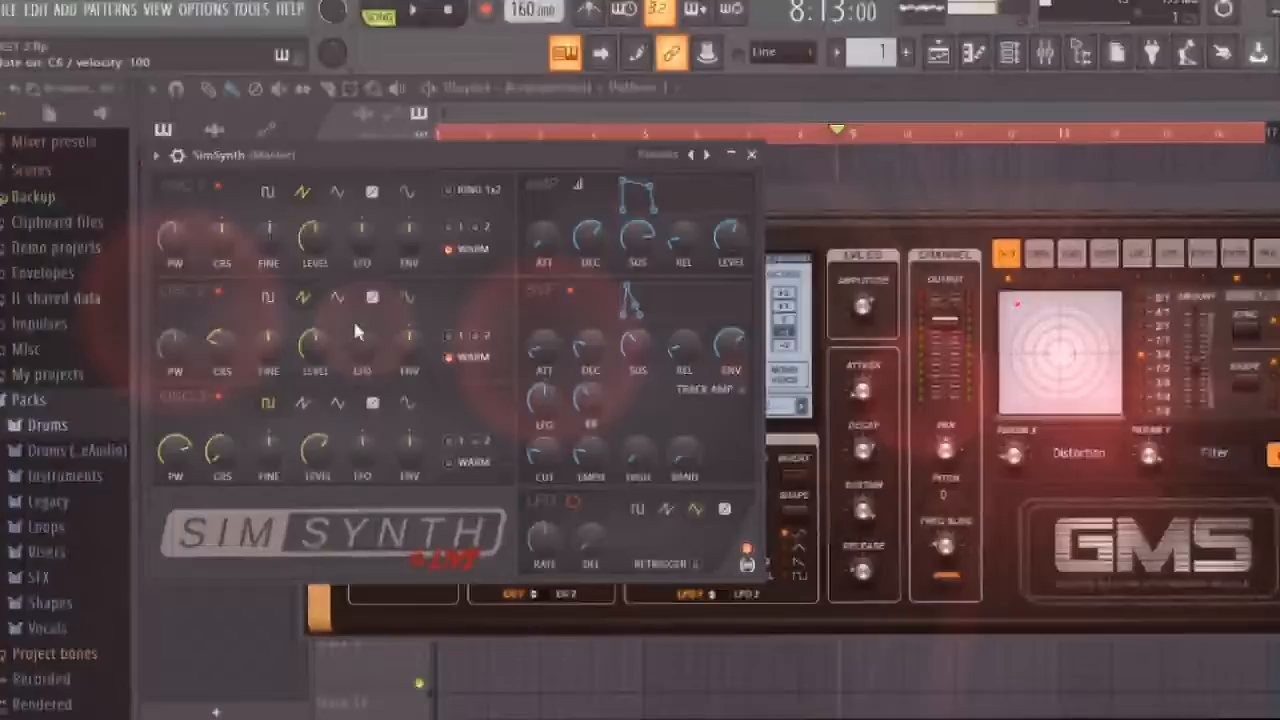
key("o")
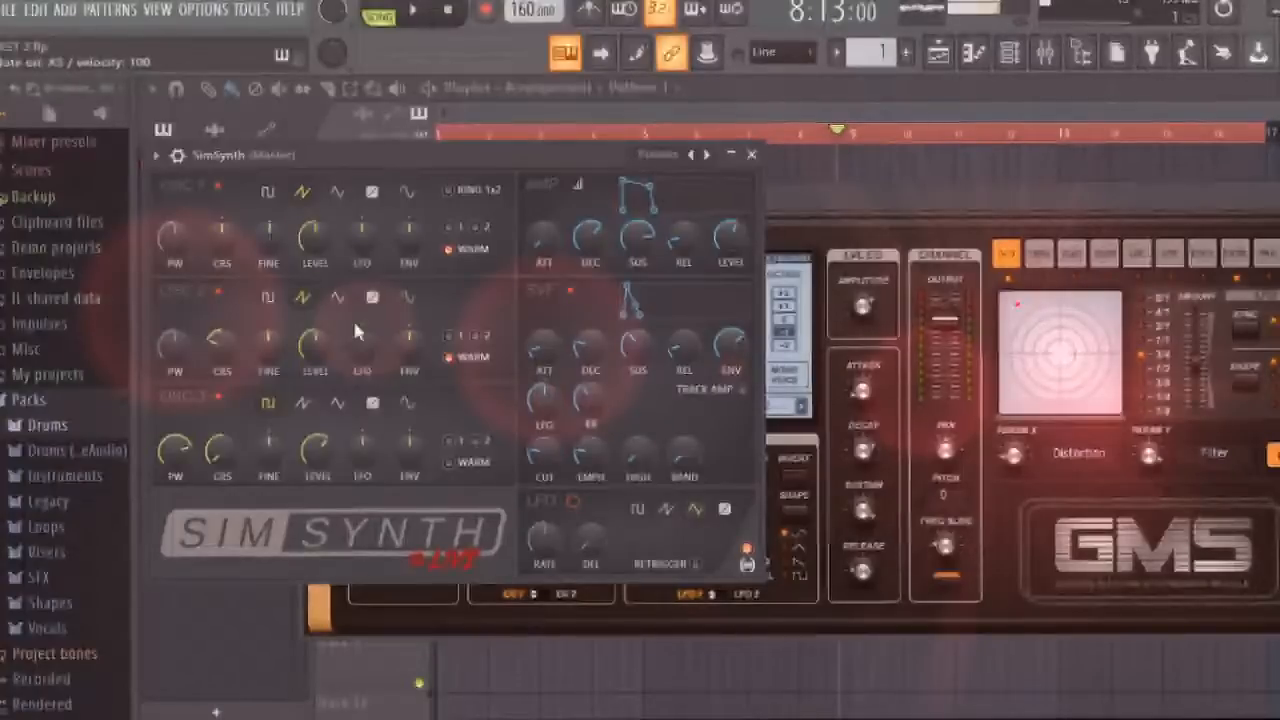
key("e")
key("6")
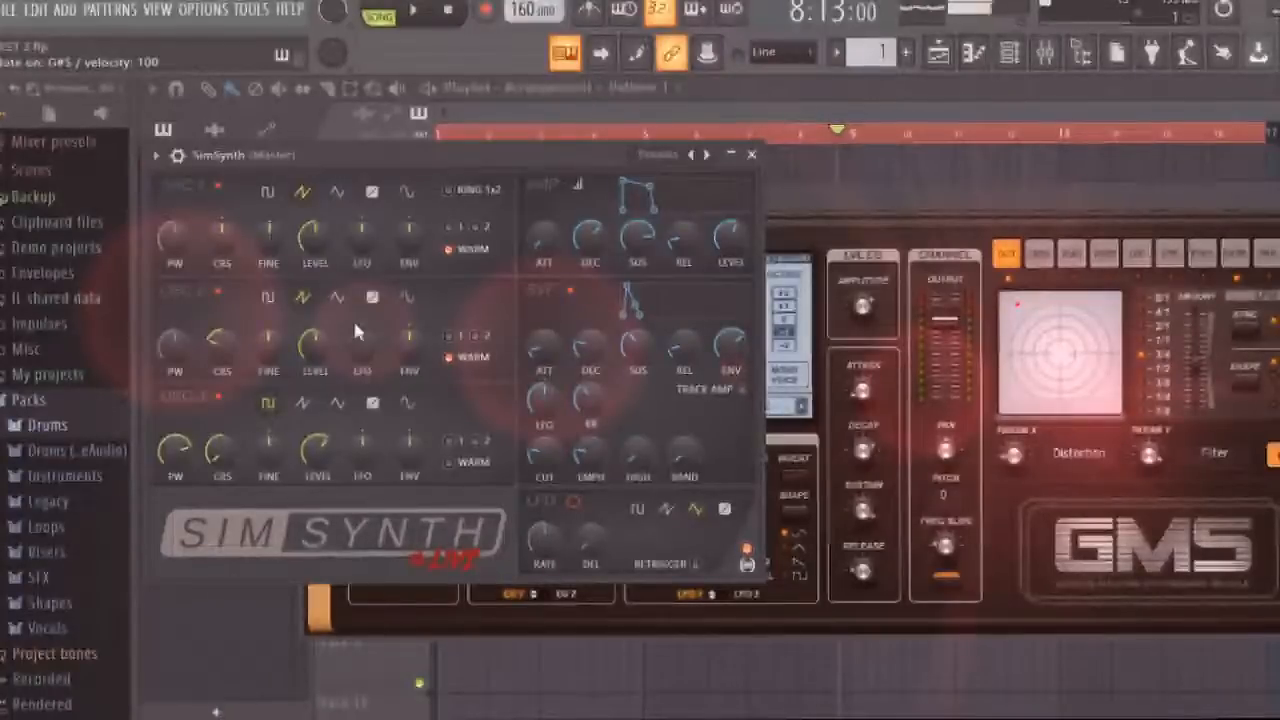
key("t")
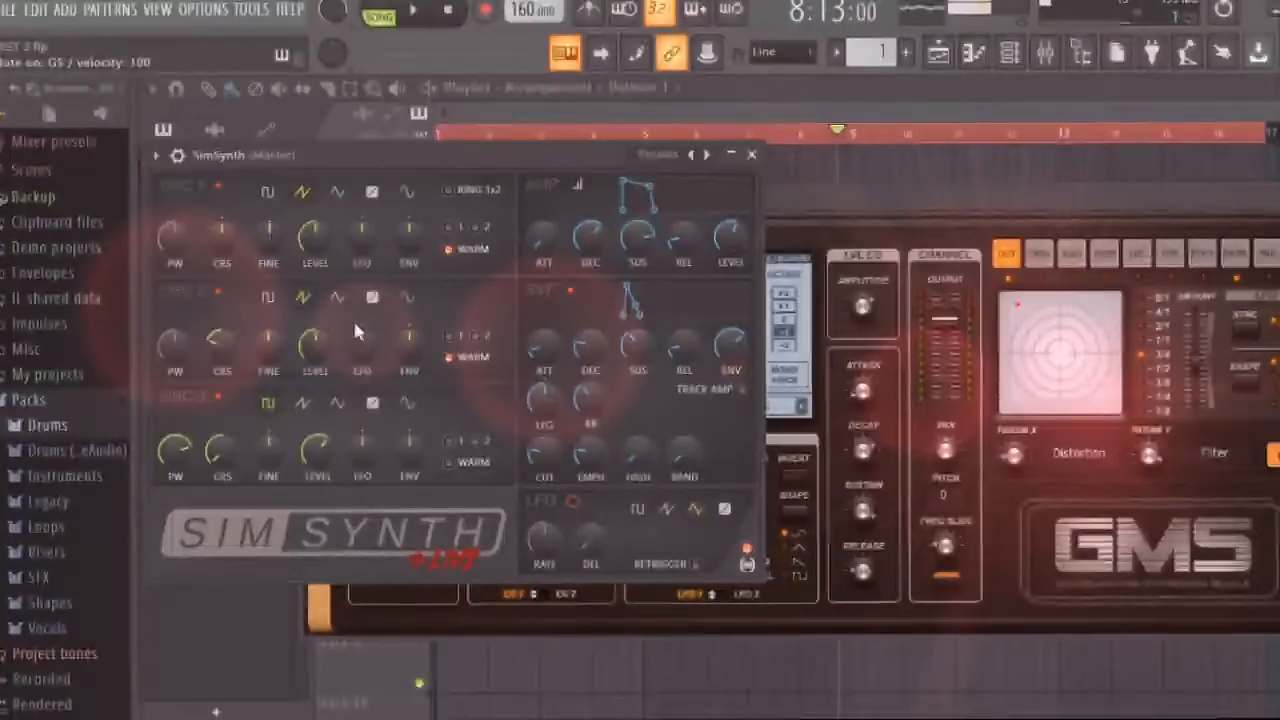
key("y")
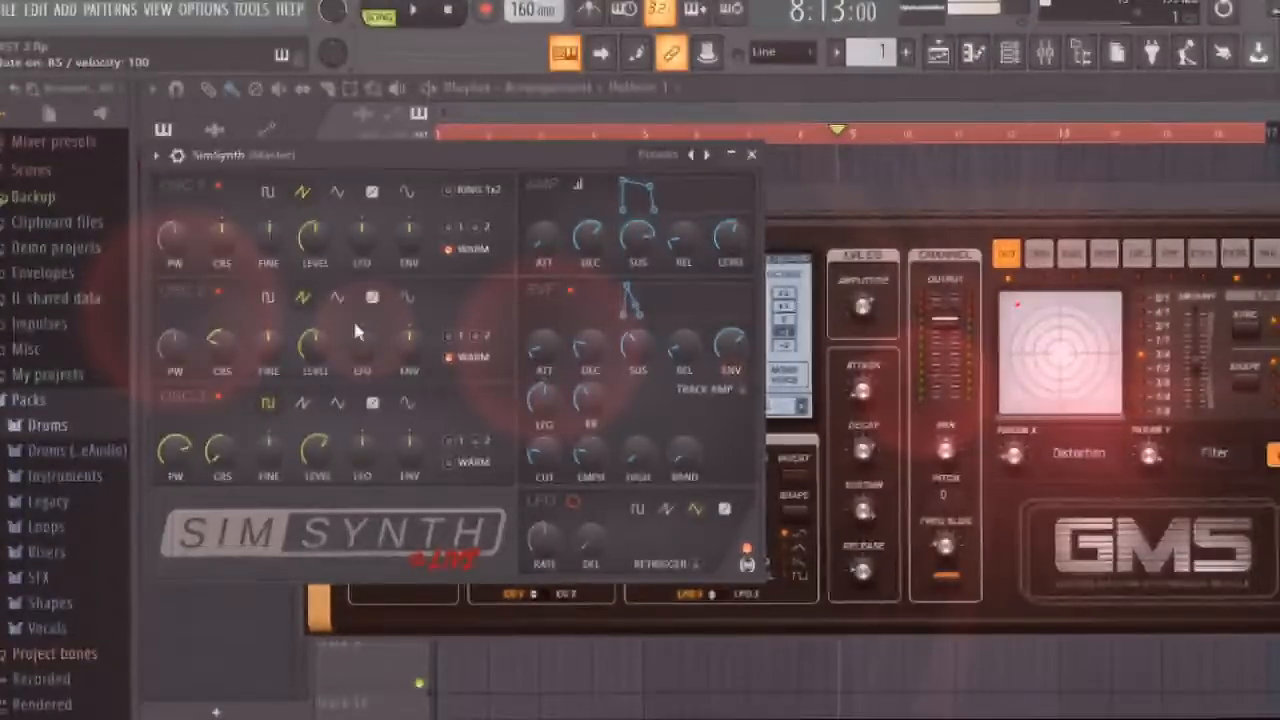
key("t")
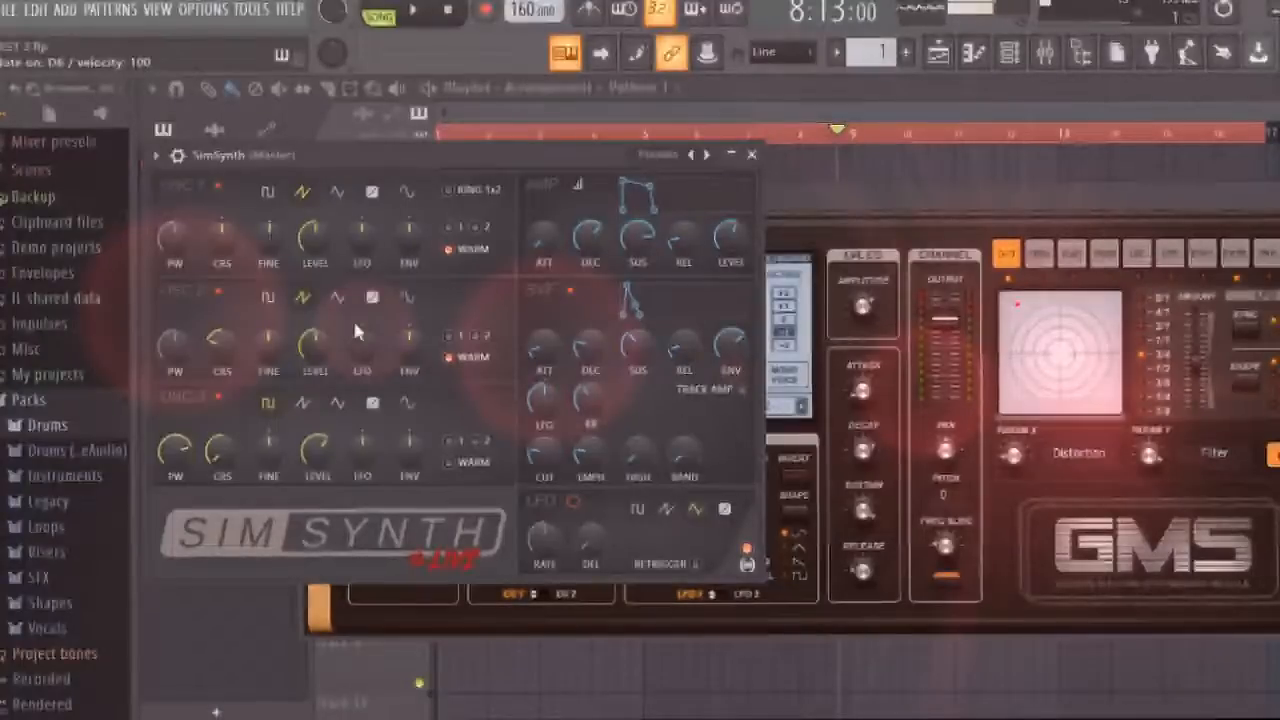
key("p")
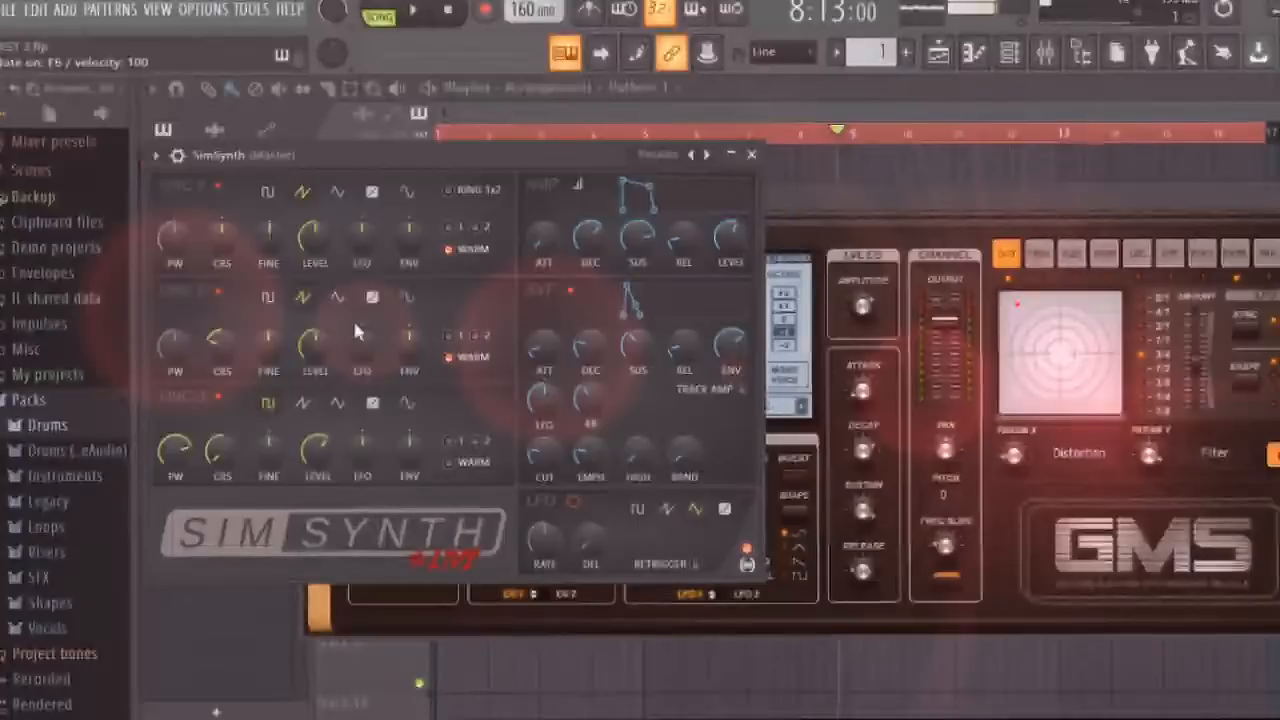
key("u")
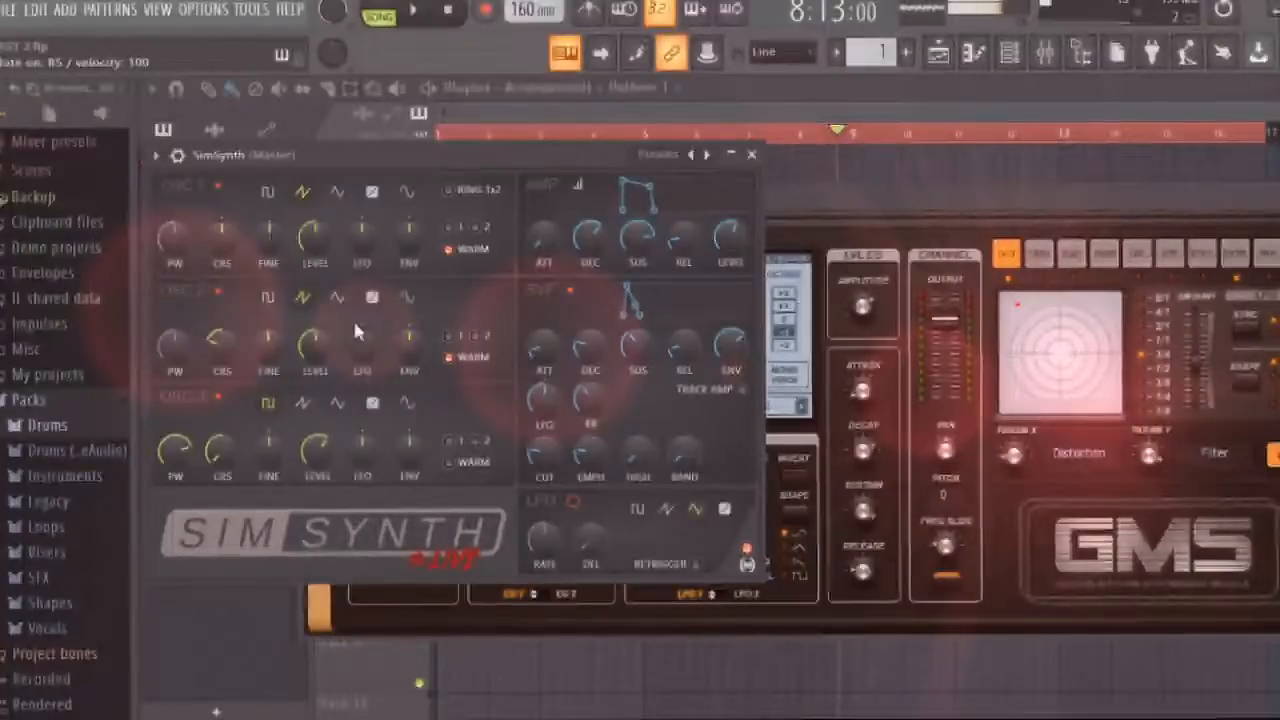
key("t")
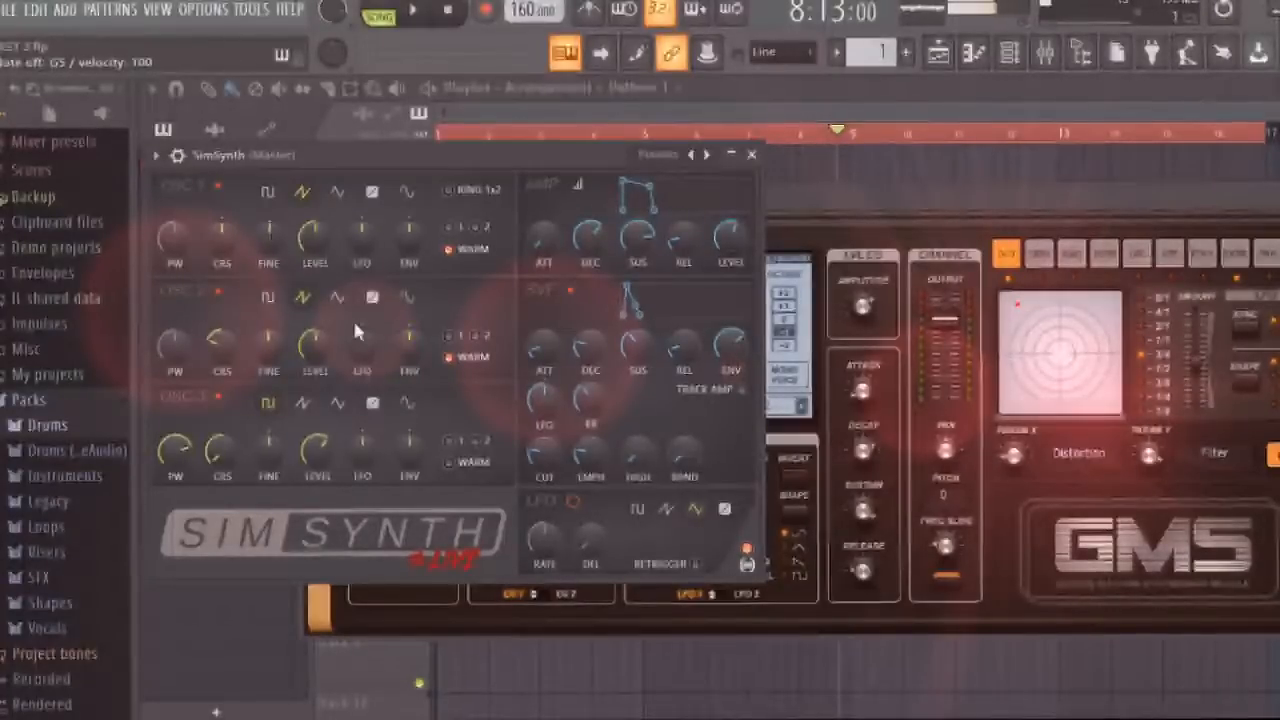
key("o")
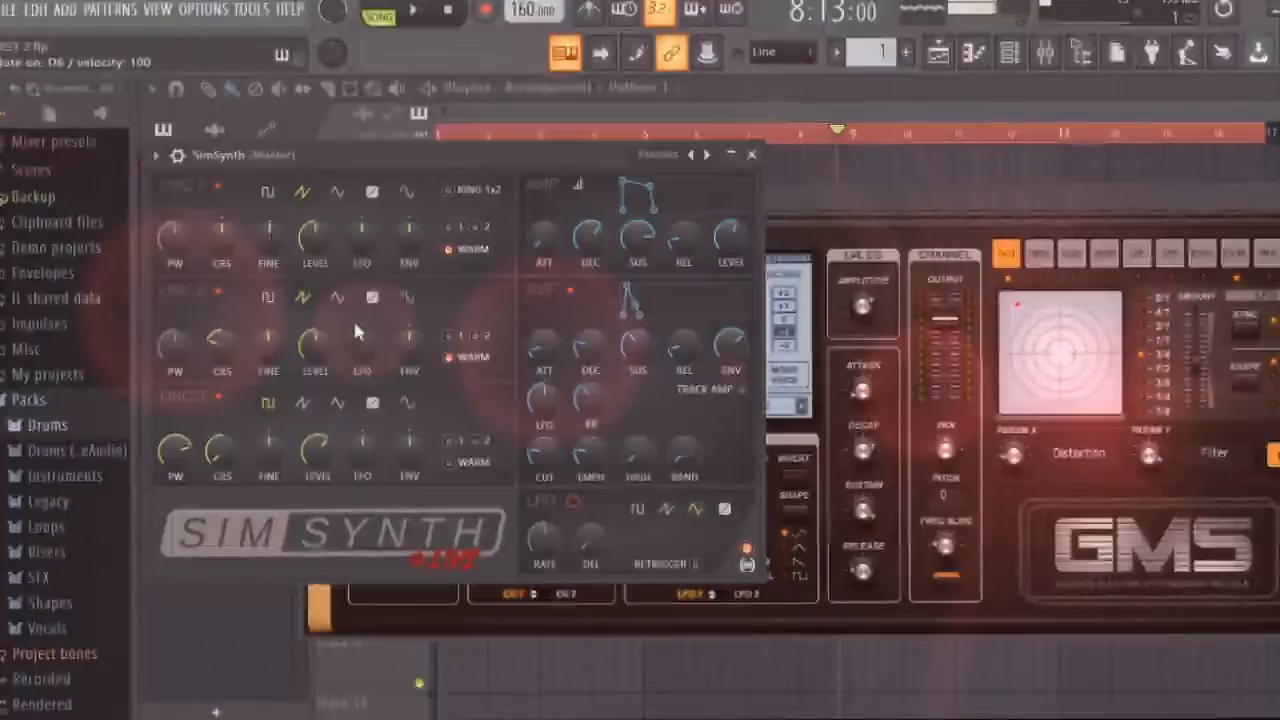
key("u")
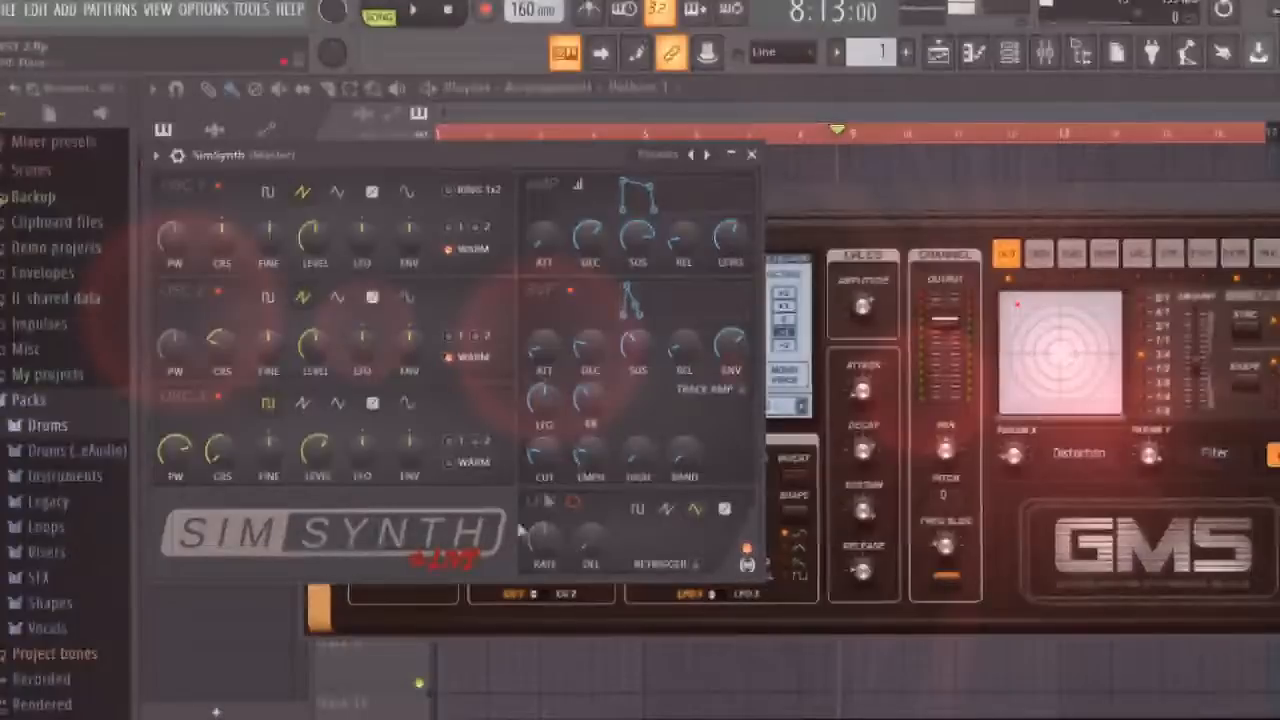
left_click(754, 156)
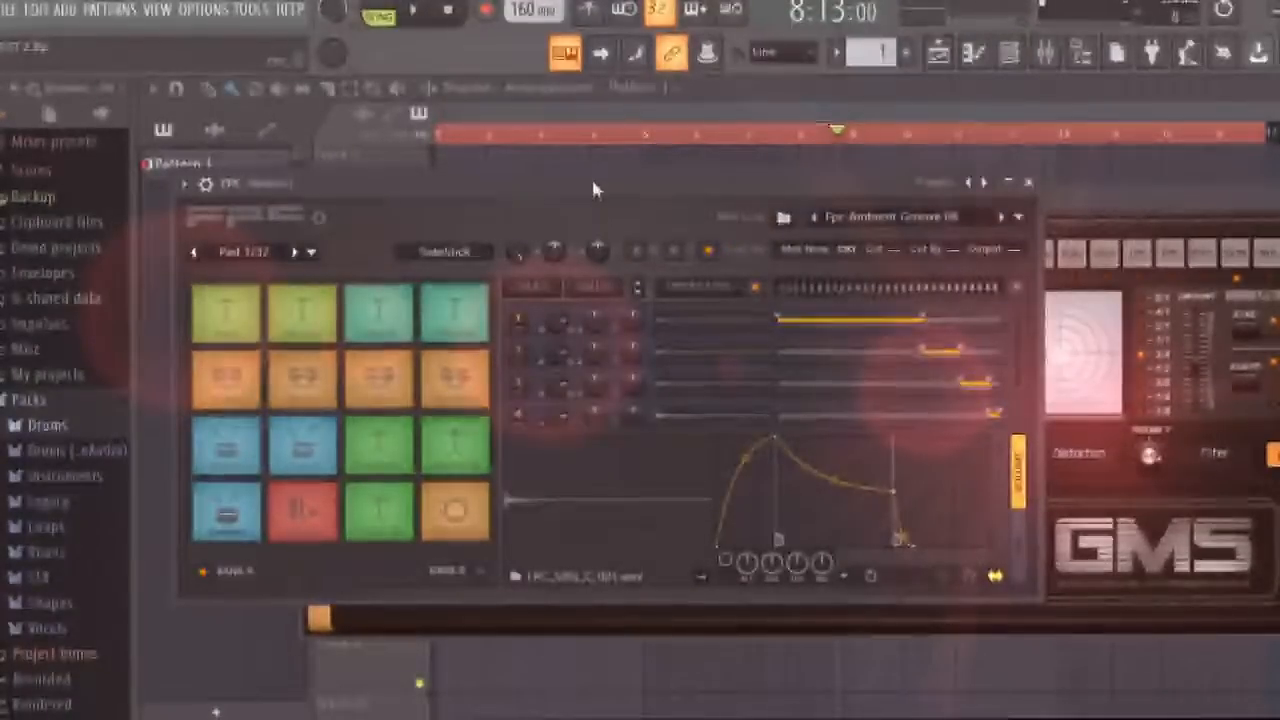
Reposition the FPC drum machine window and audition its Crash, Lite Crash, Lite Ride and Ride Bell pads.
left_click_drag(593, 187, 641, 201)
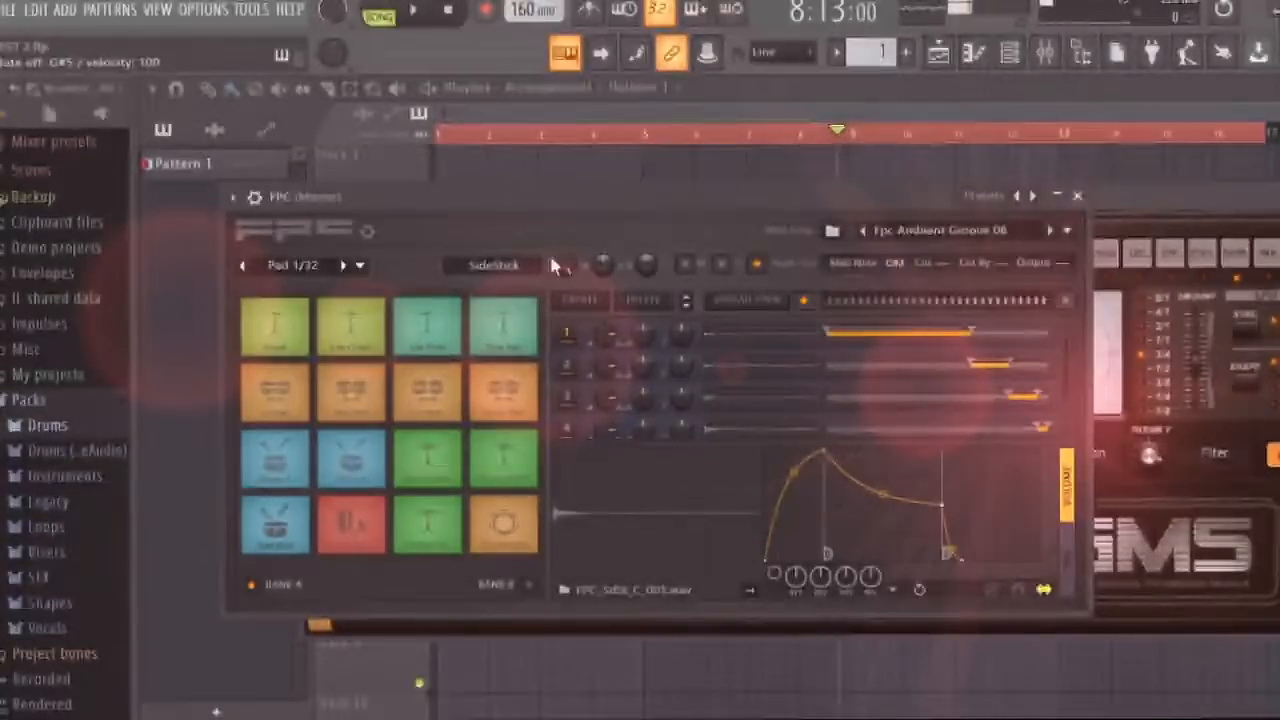
left_click(268, 336)
left_click(370, 341)
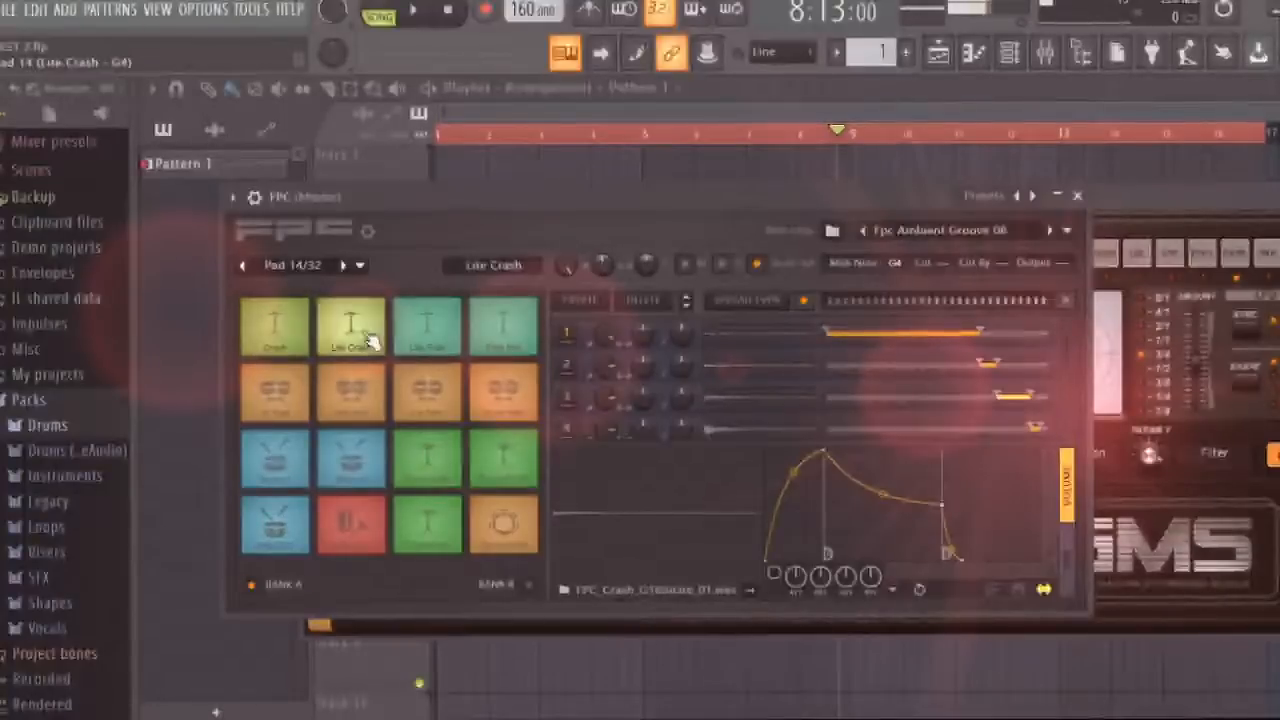
left_click(445, 334)
left_click(490, 340)
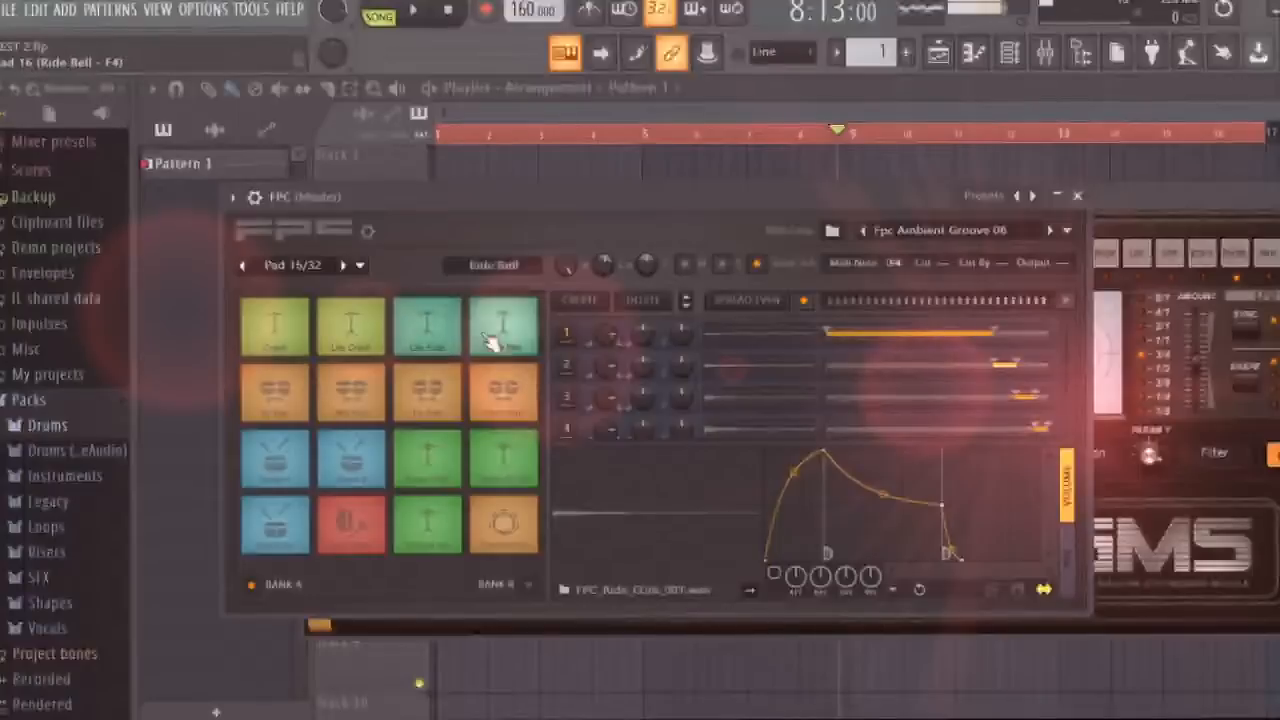
Audition the tom pads in the second row of the FPC, ending on the Mid Tom.
left_click(272, 388)
left_click(290, 393)
left_click(421, 382)
left_click(421, 382)
left_click(278, 396)
left_click(364, 385)
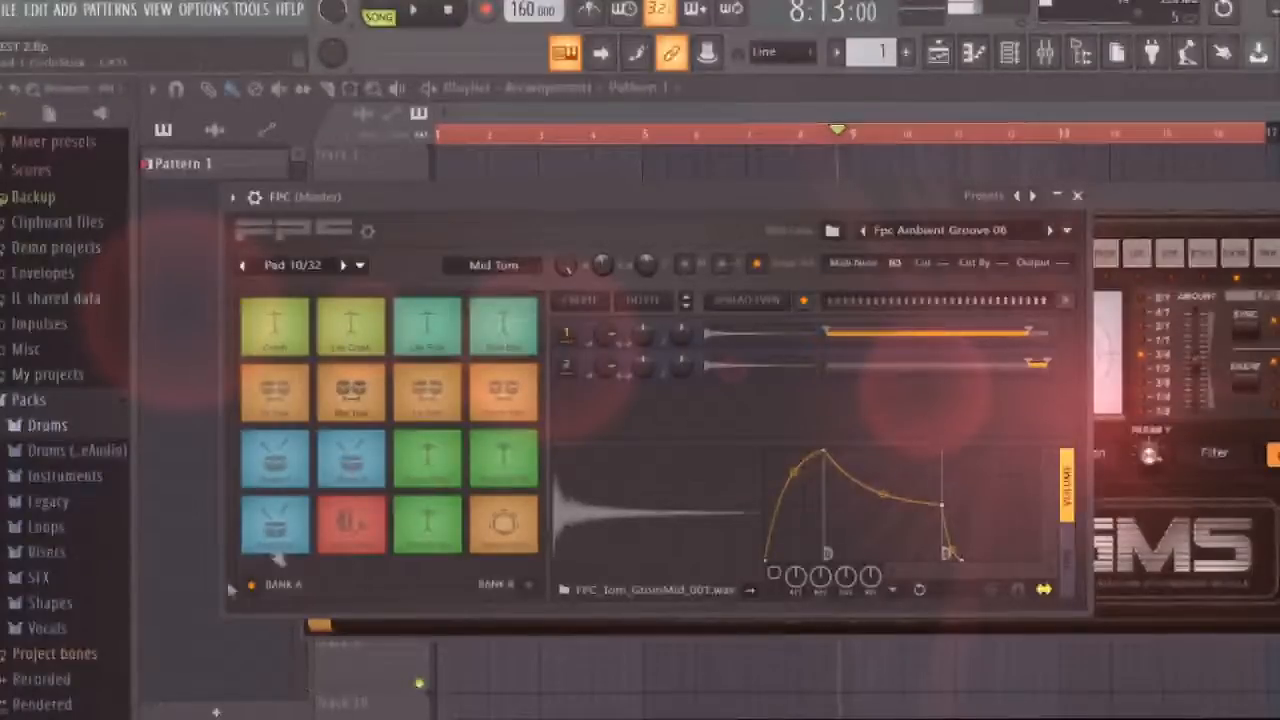
Audition the Hi Tom, Mid Tom, Lo Tom, Floor Tom and Open HiHat pads of the FPC and close its window.
left_click(292, 480)
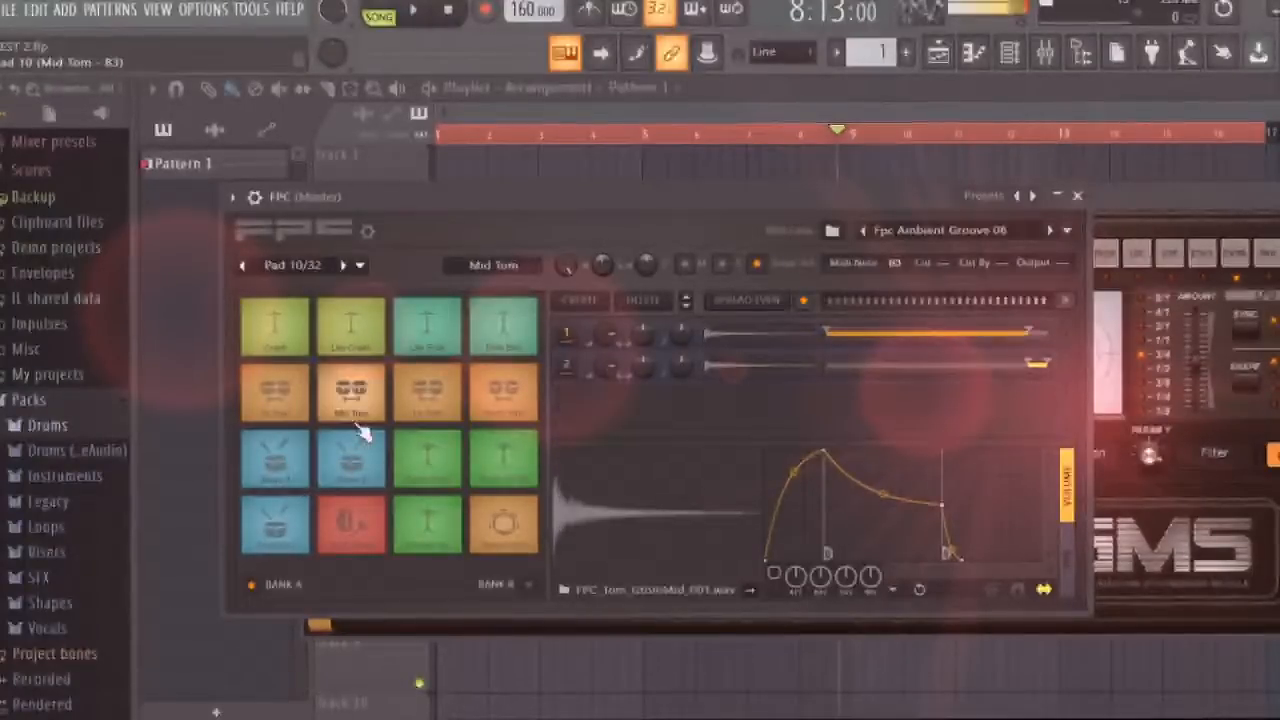
left_click(290, 413)
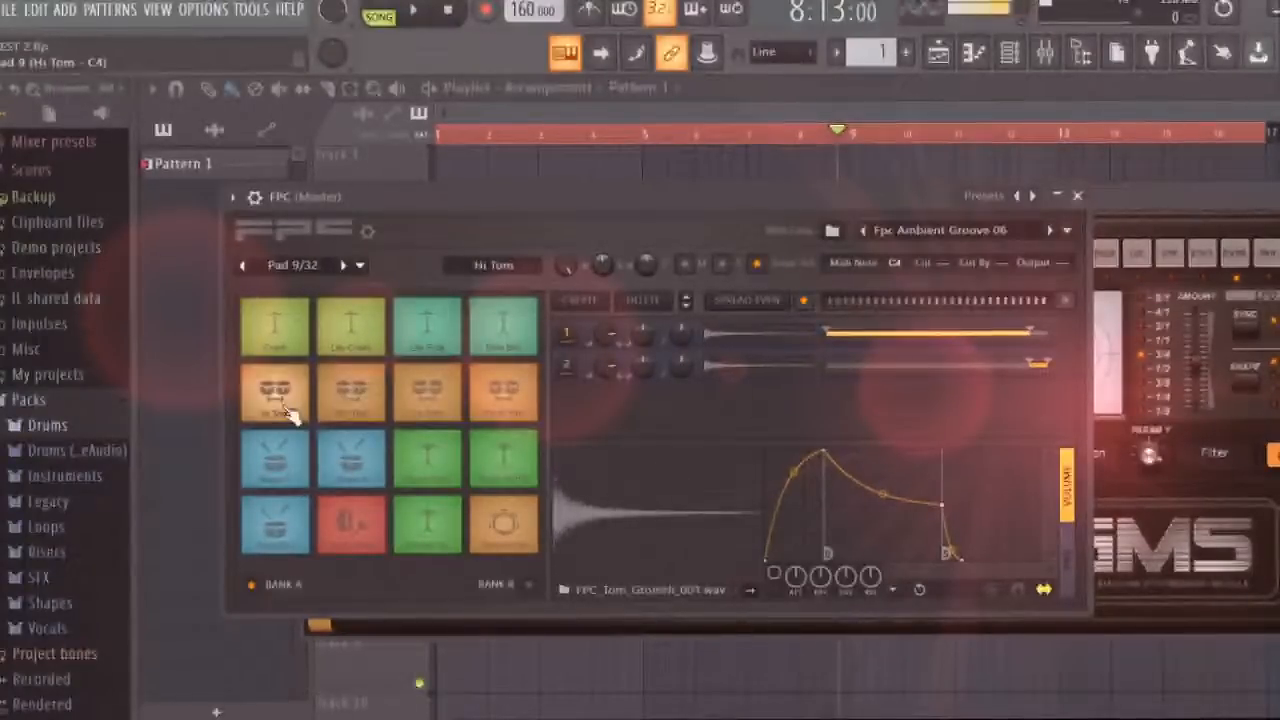
left_click(450, 425)
left_click(507, 400)
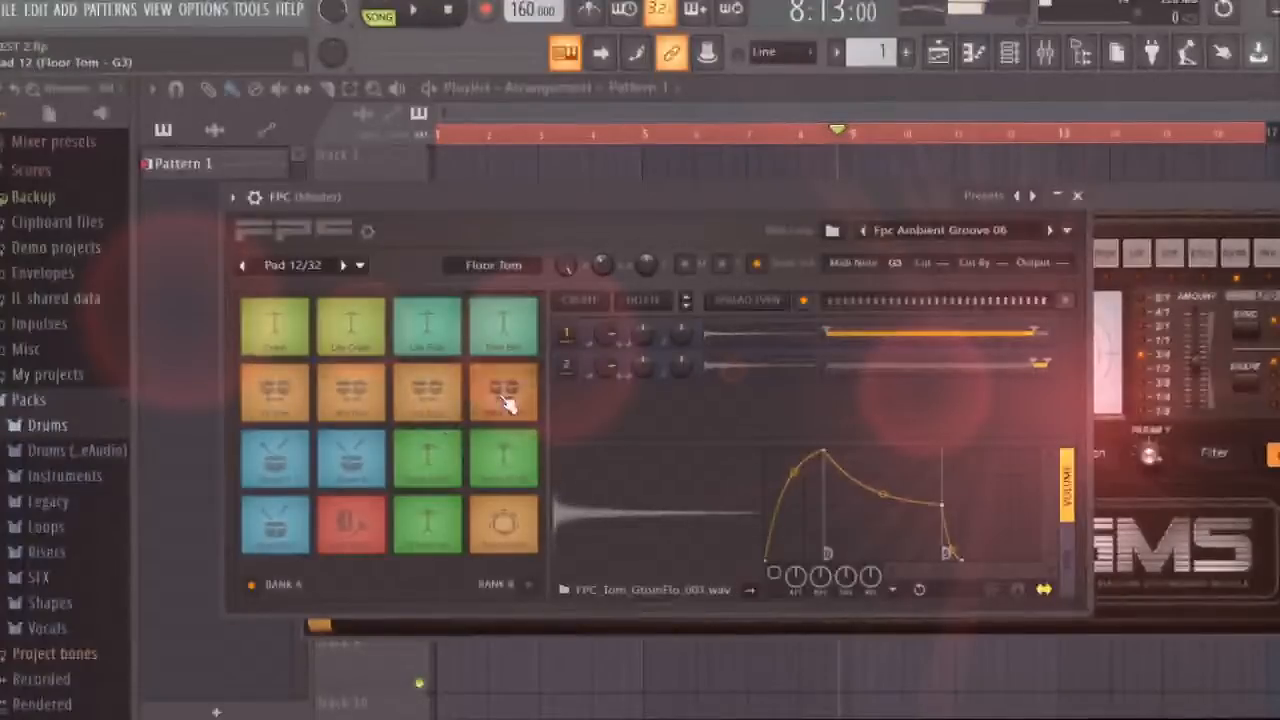
left_click(349, 405)
left_click(505, 388)
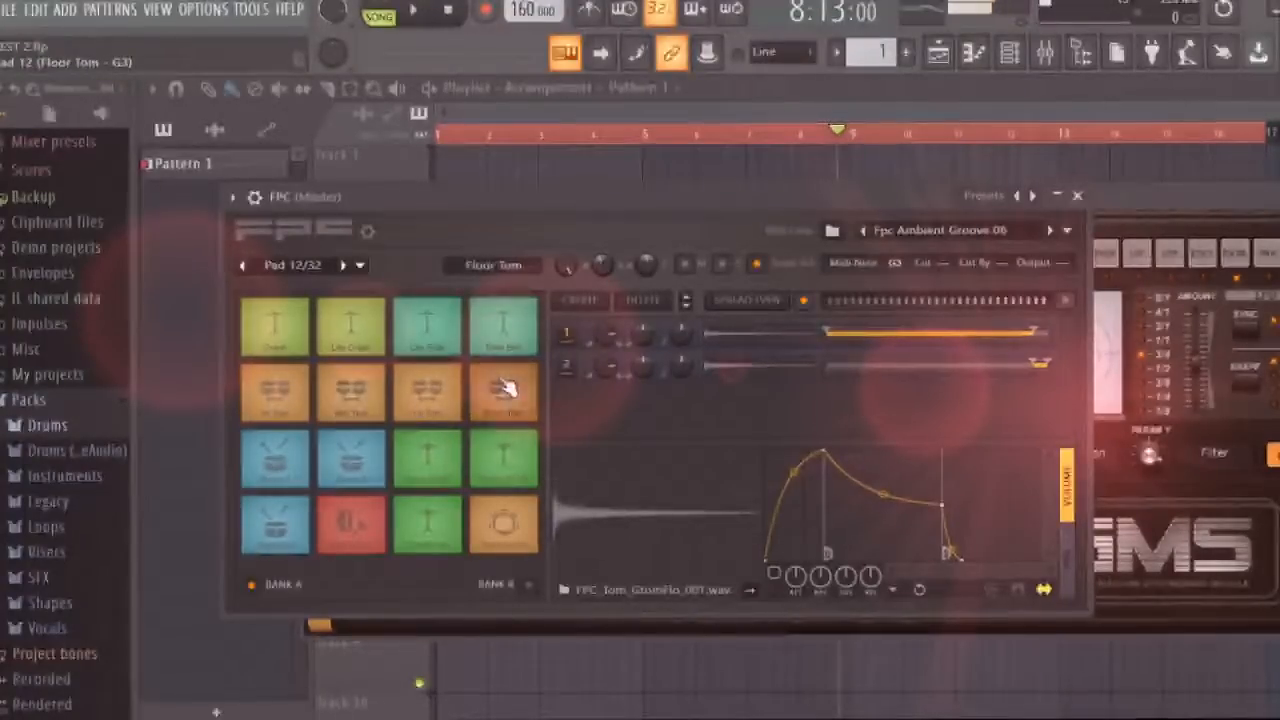
left_click(363, 400)
left_click(427, 405)
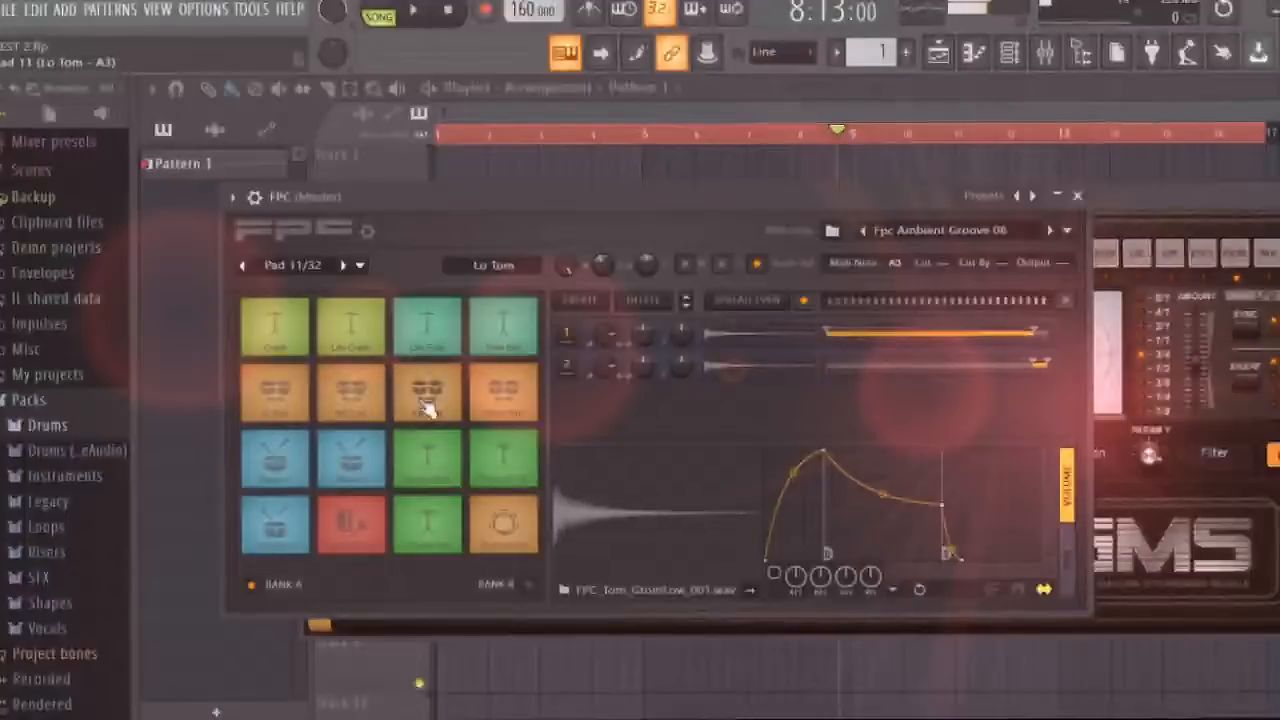
left_click(435, 470)
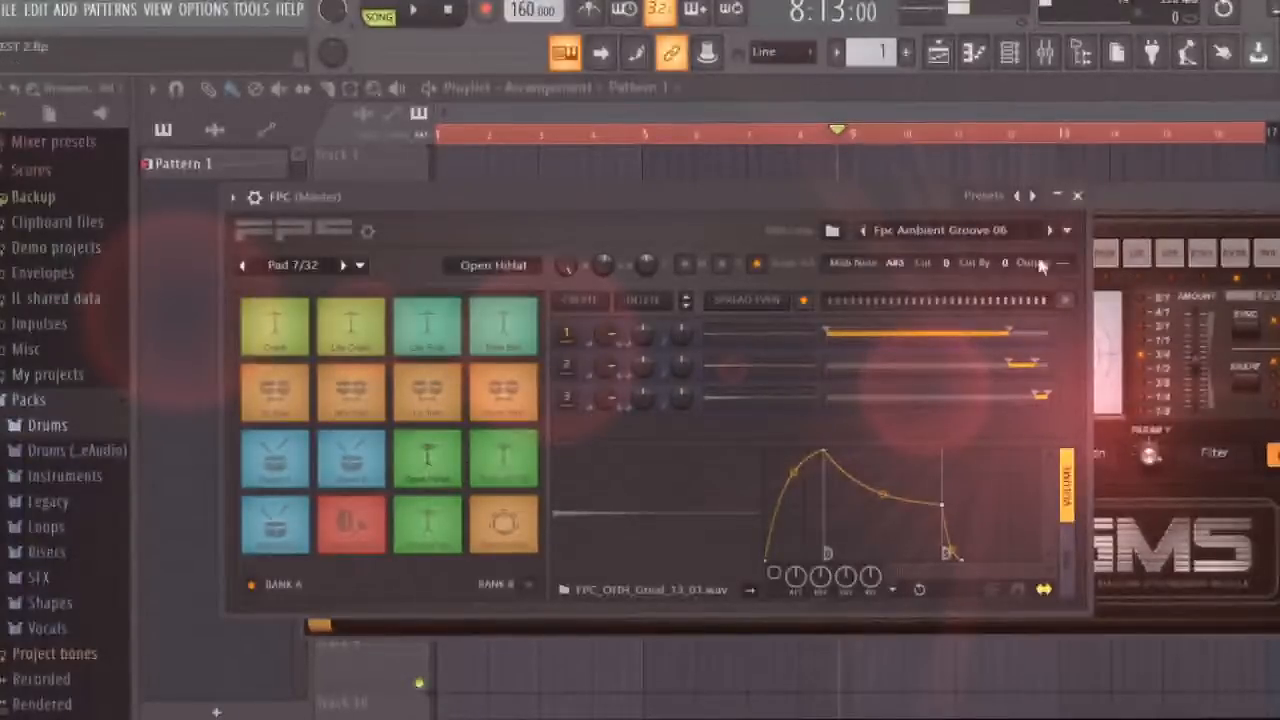
left_click(1077, 195)
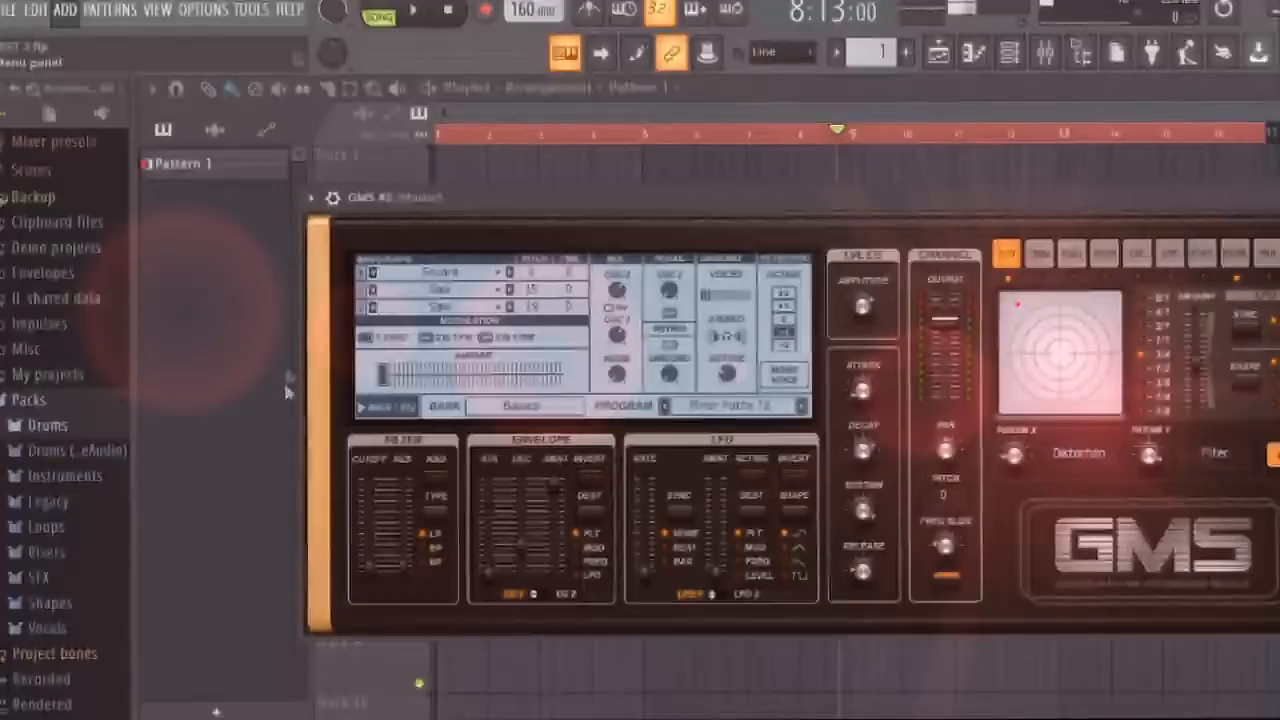
Add a Sytrus instrument and play a long run of low and high test notes on its default sound.
left_click(282, 307)
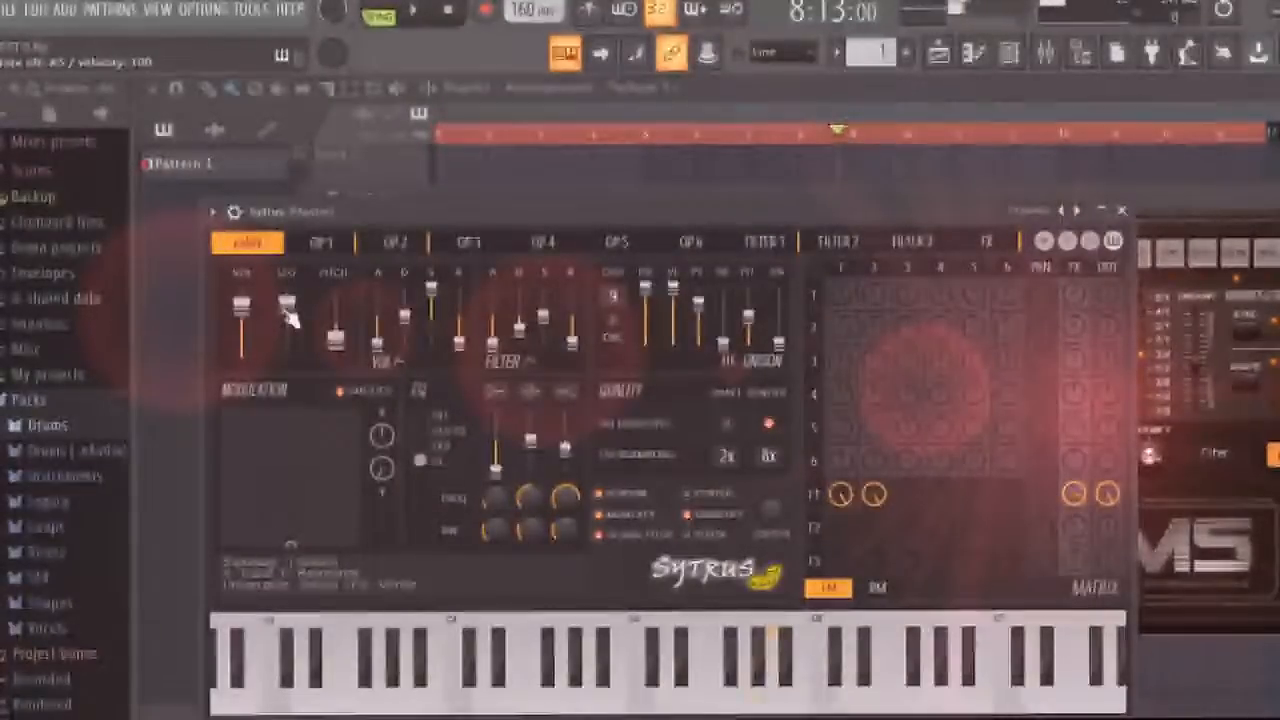
key("n")
key("comma")
key("h")
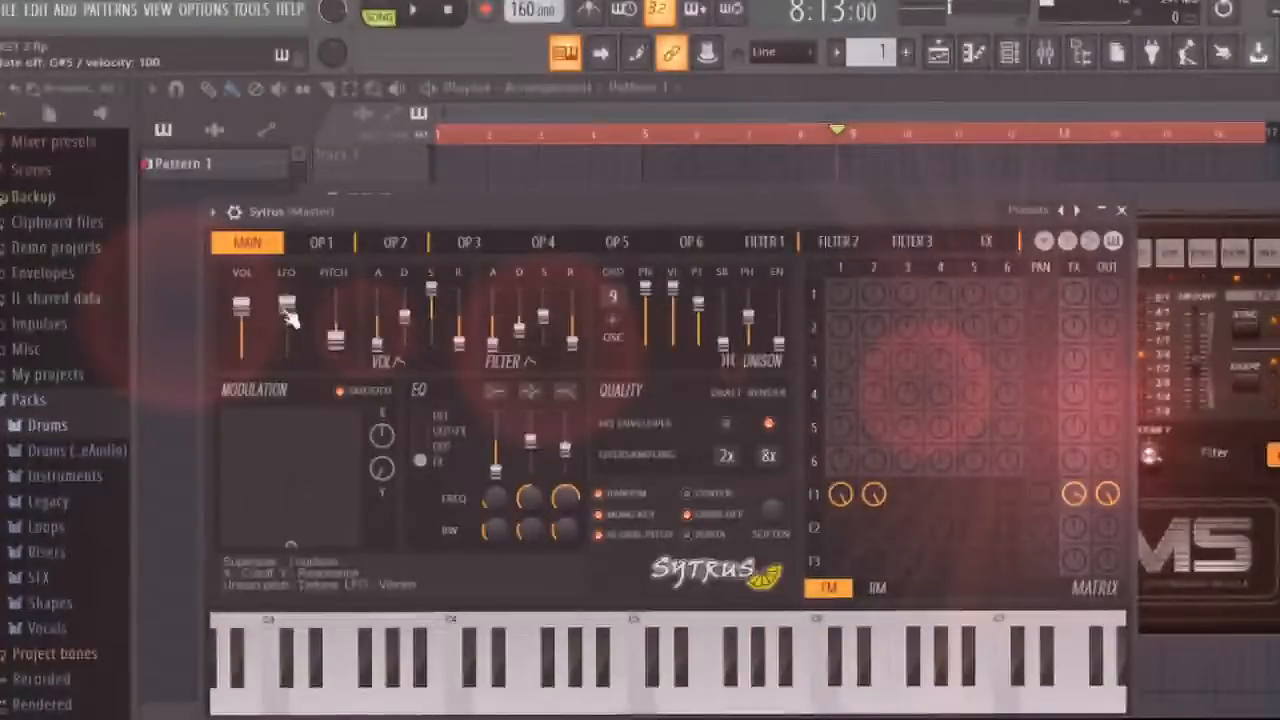
key("b")
key("m")
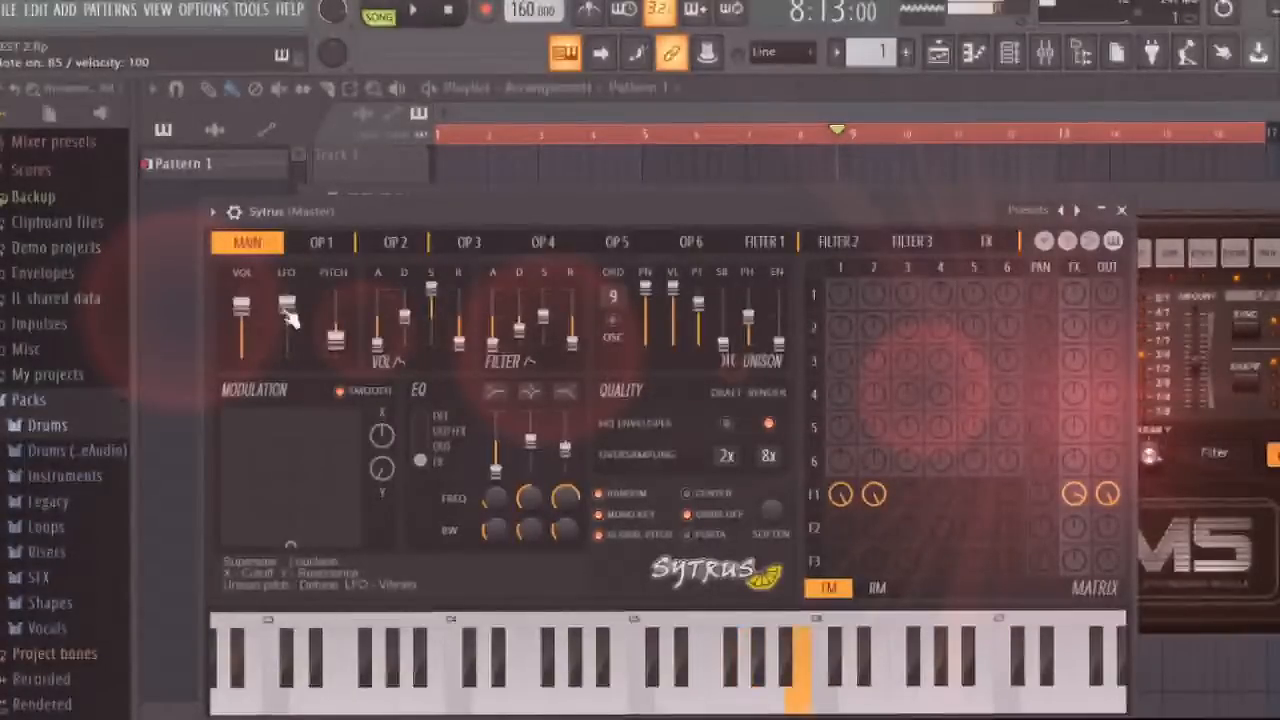
key("g")
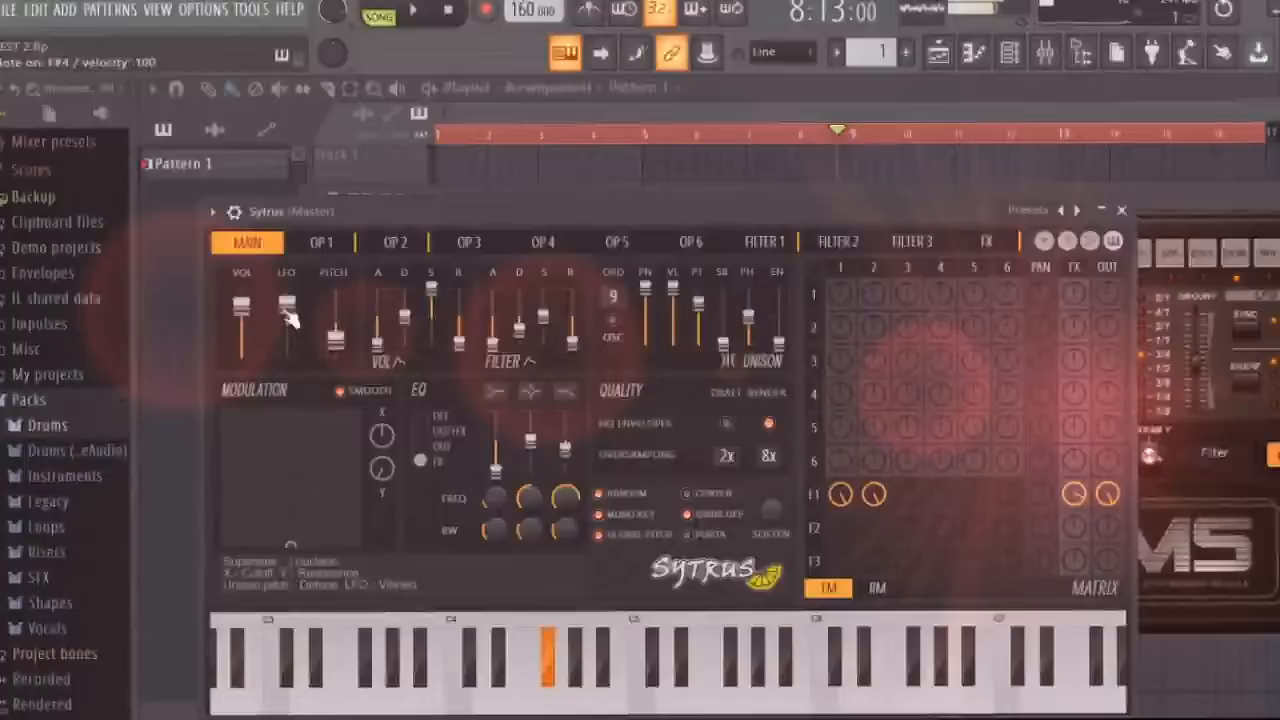
key("j")
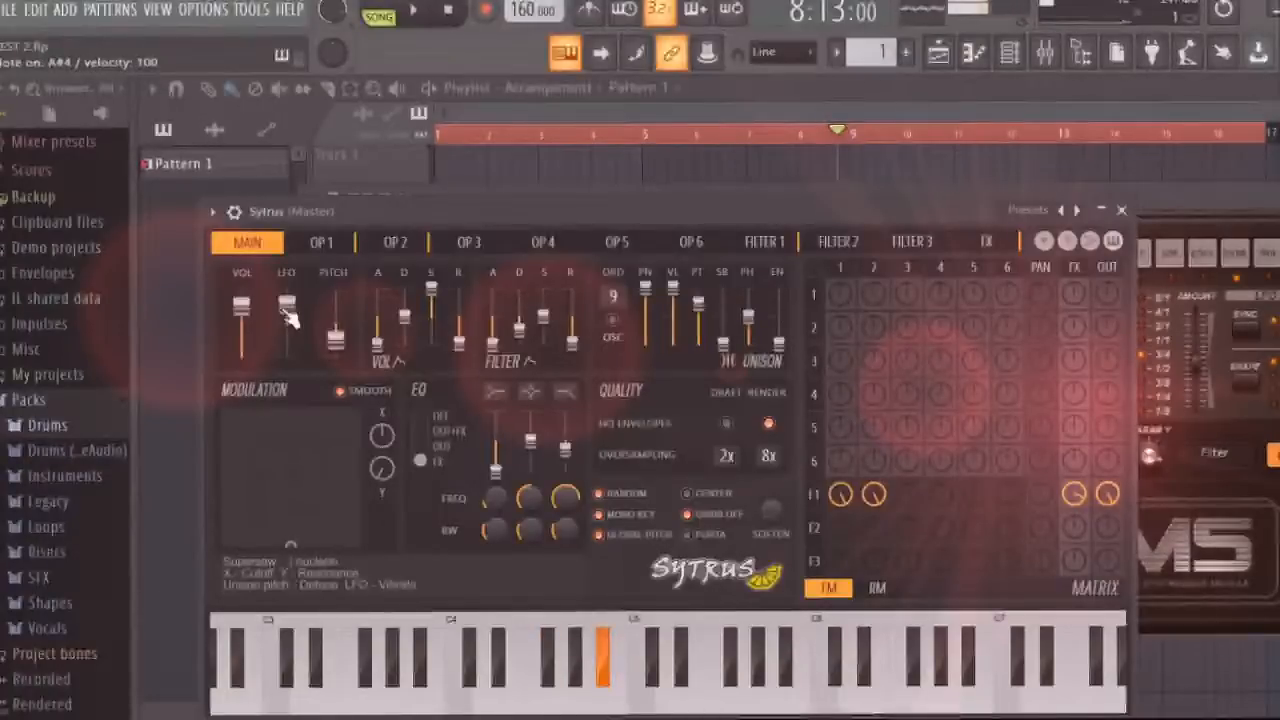
key("o")
key("p")
key("bracketleft")
key("p")
key("o")
key("i")
key("u")
key("y")
key("u")
key("o")
key("p")
key("o")
key("i")
key("u")
key("y")
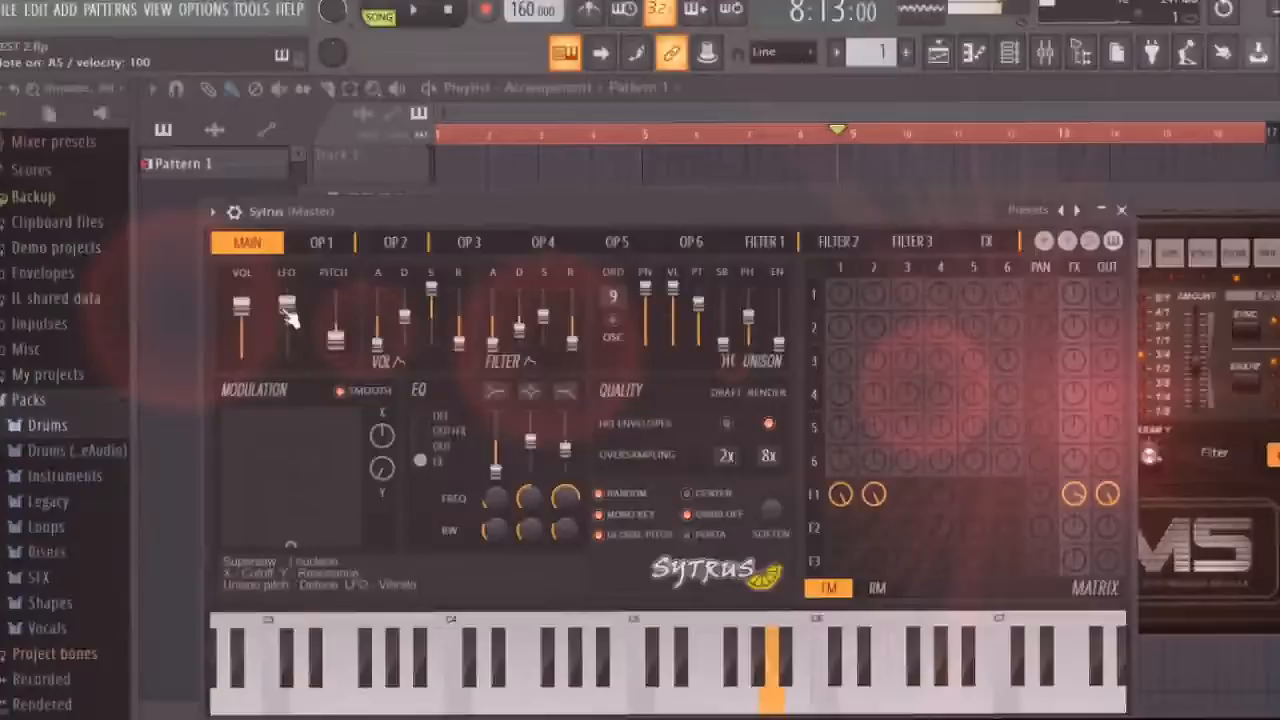
key("u")
key("i")
key("o")
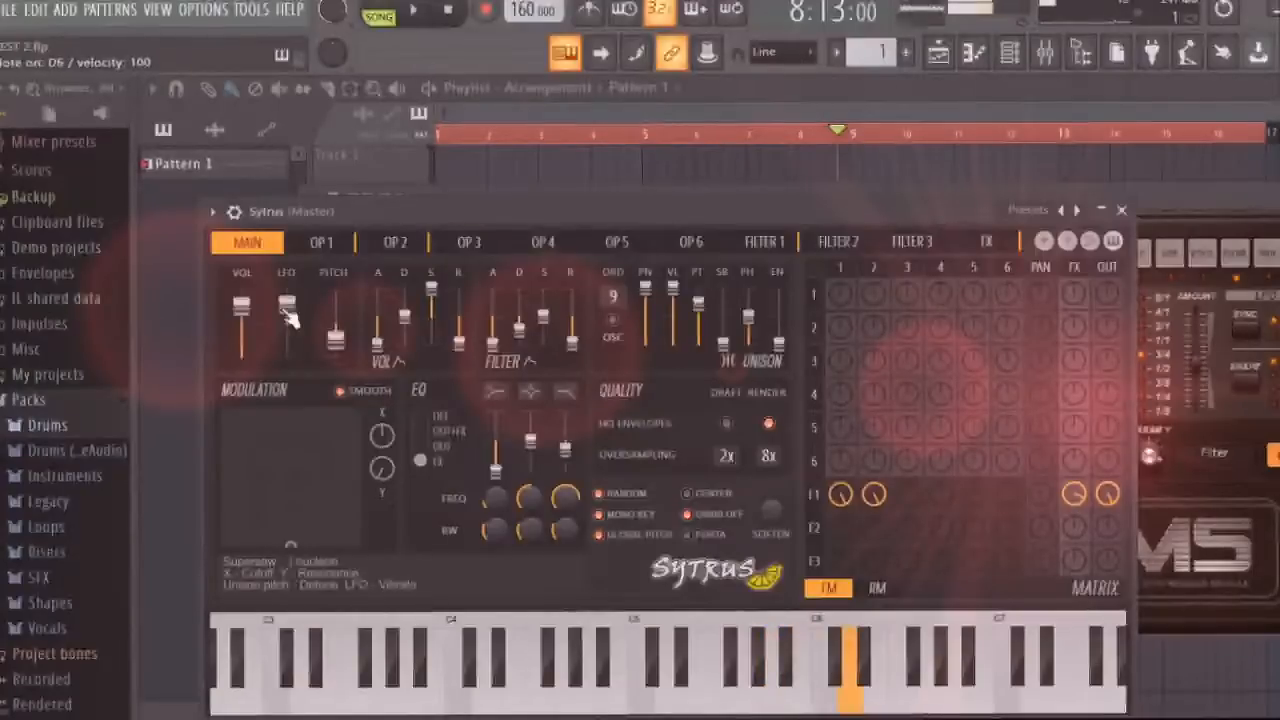
key("p")
key("i")
key("u")
key("y")
key("i")
key("o")
key("bracketleft")
key("p")
key("o")
key("u")
key("y")
key("t")
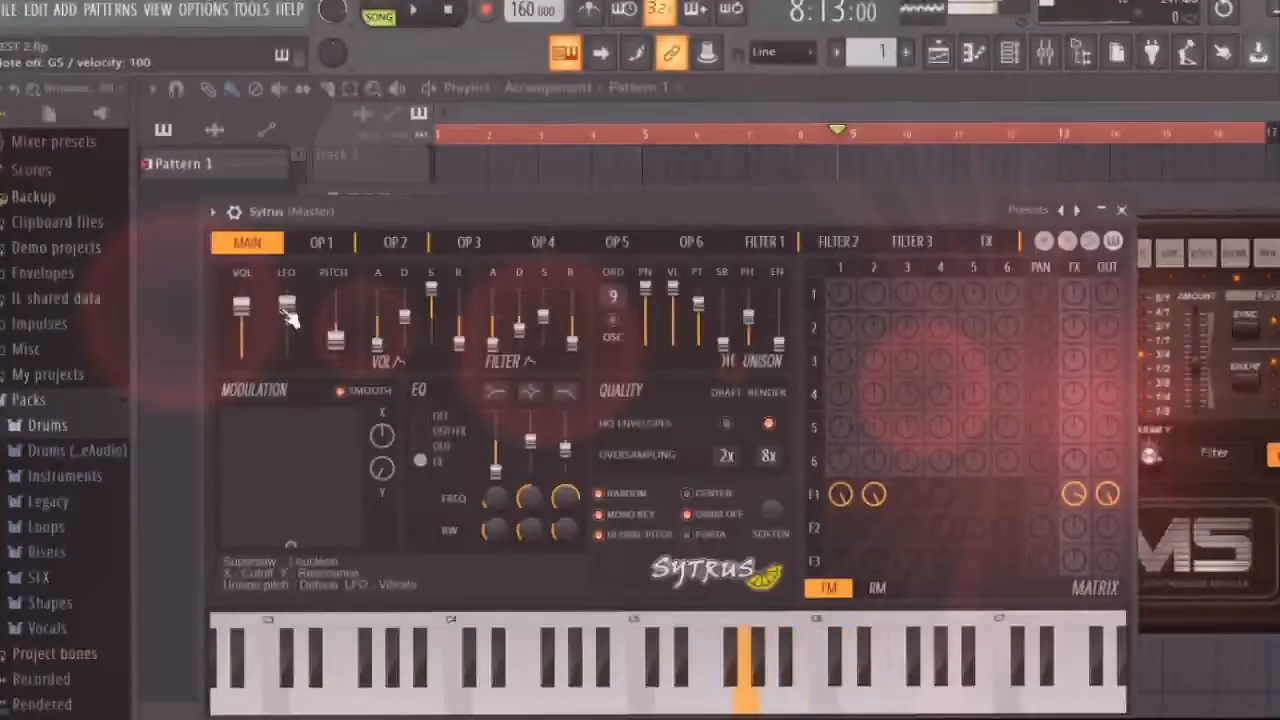
key("y")
key("u")
key("i")
key("o")
key("bracketleft")
key("bracketright")
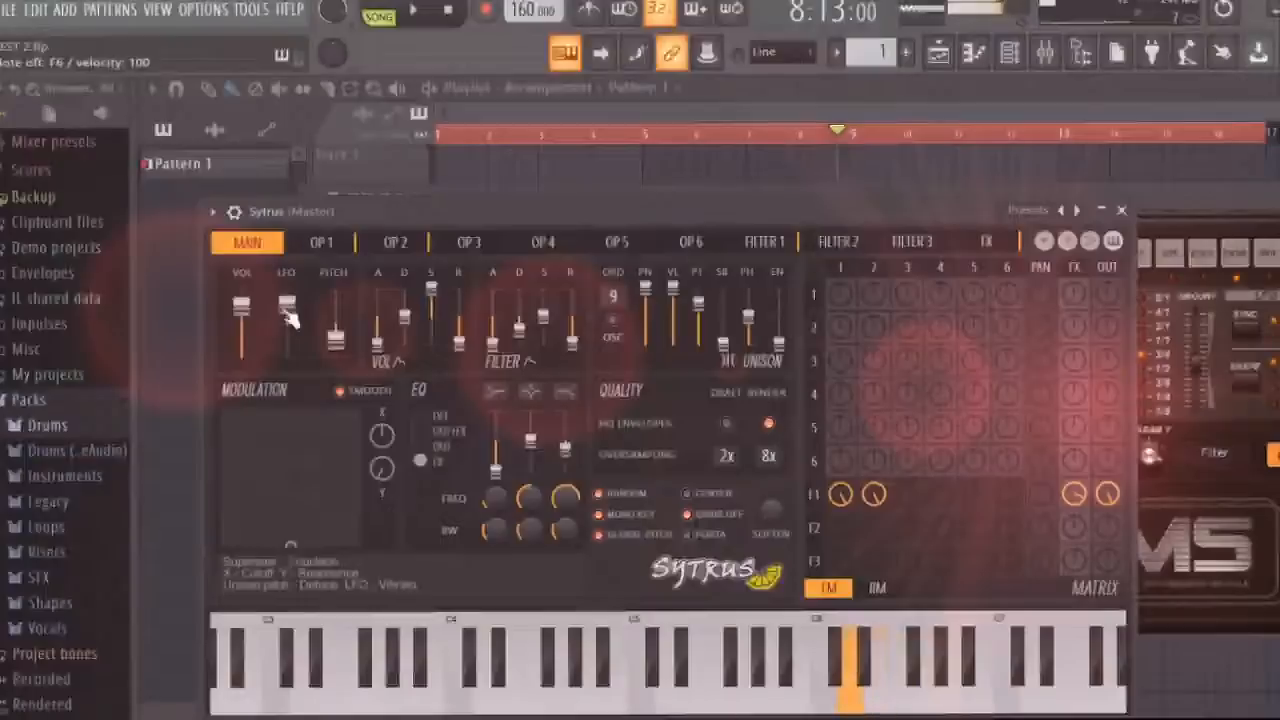
key("y")
key("i")
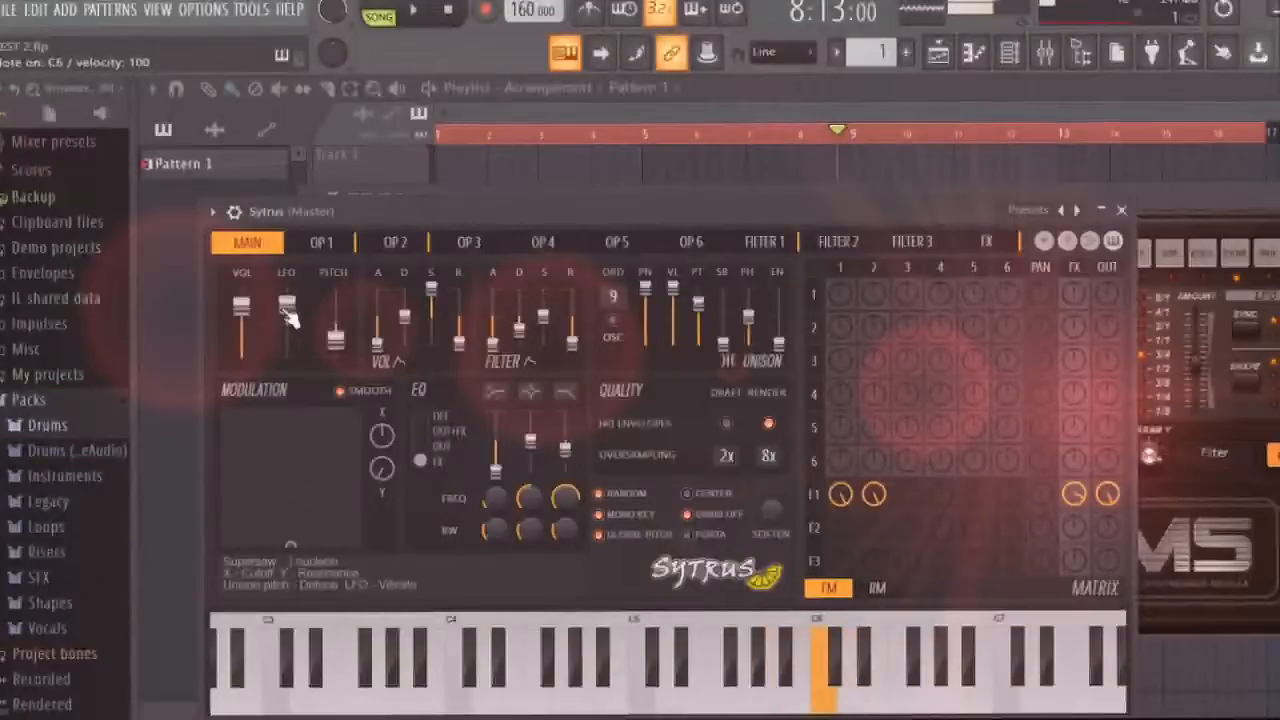
key("p")
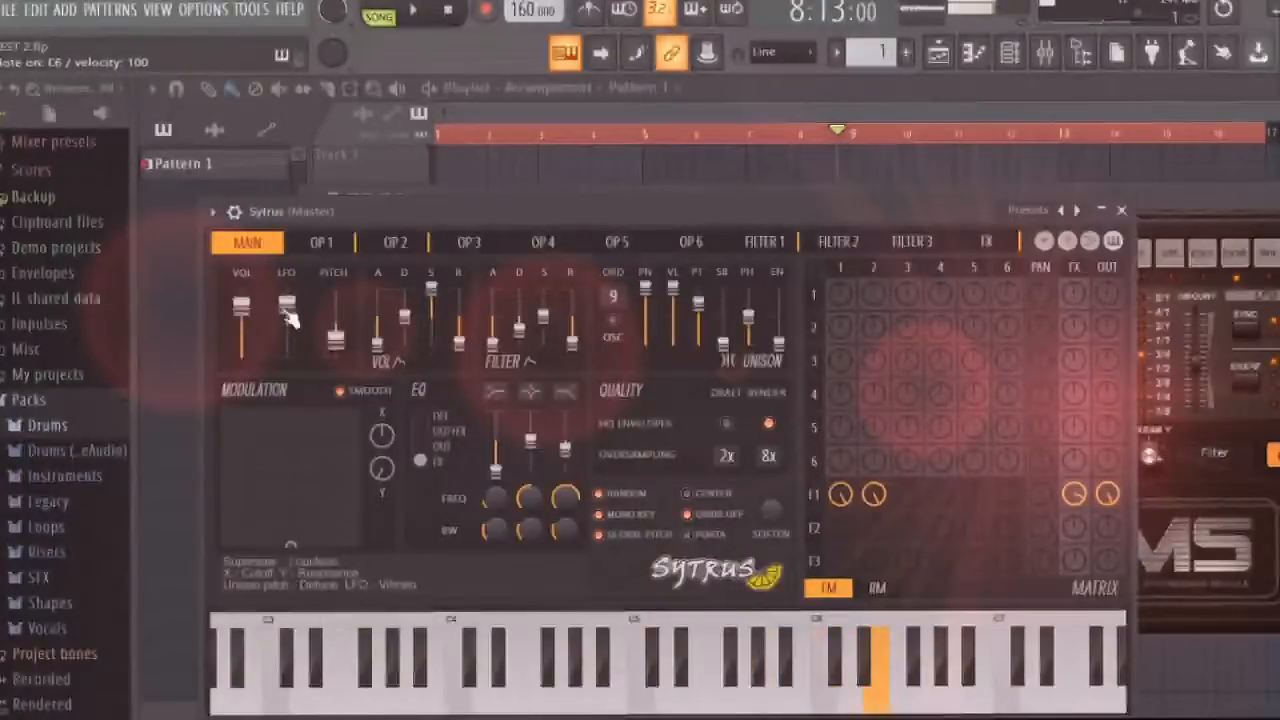
key("y")
key("i")
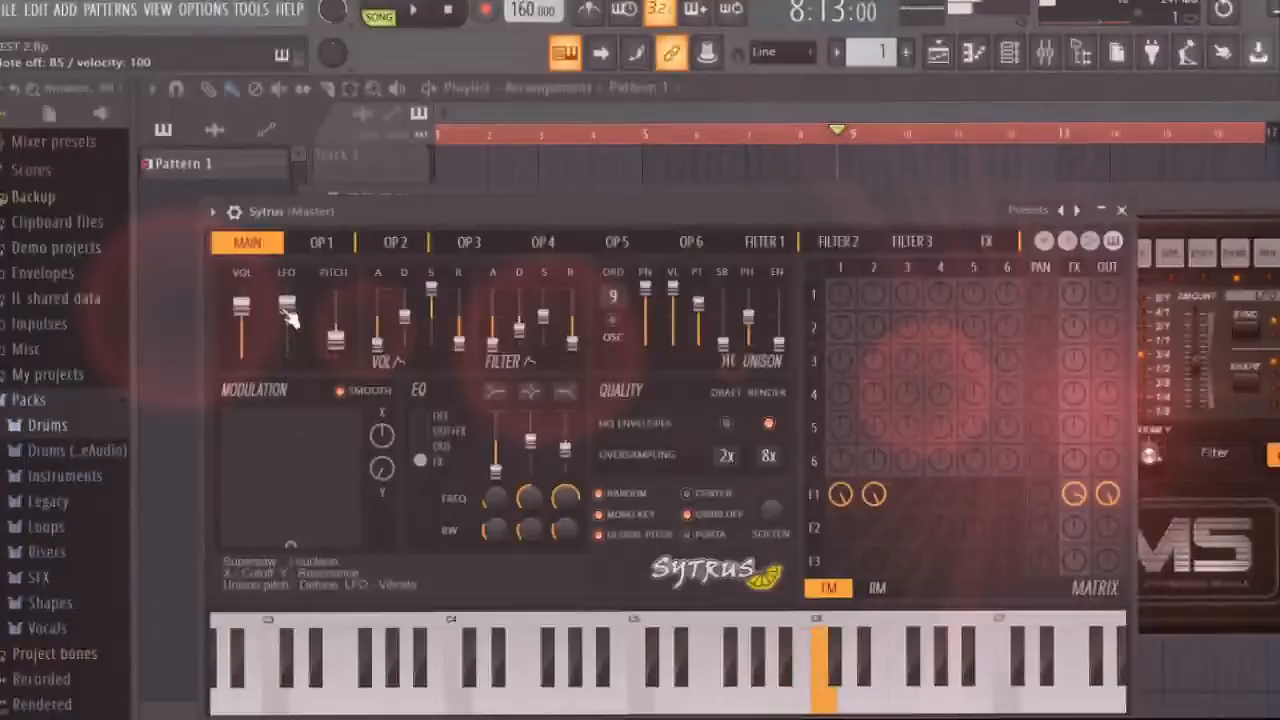
key("bracketleft")
key("y")
key("u")
key("i")
key("bracketright")
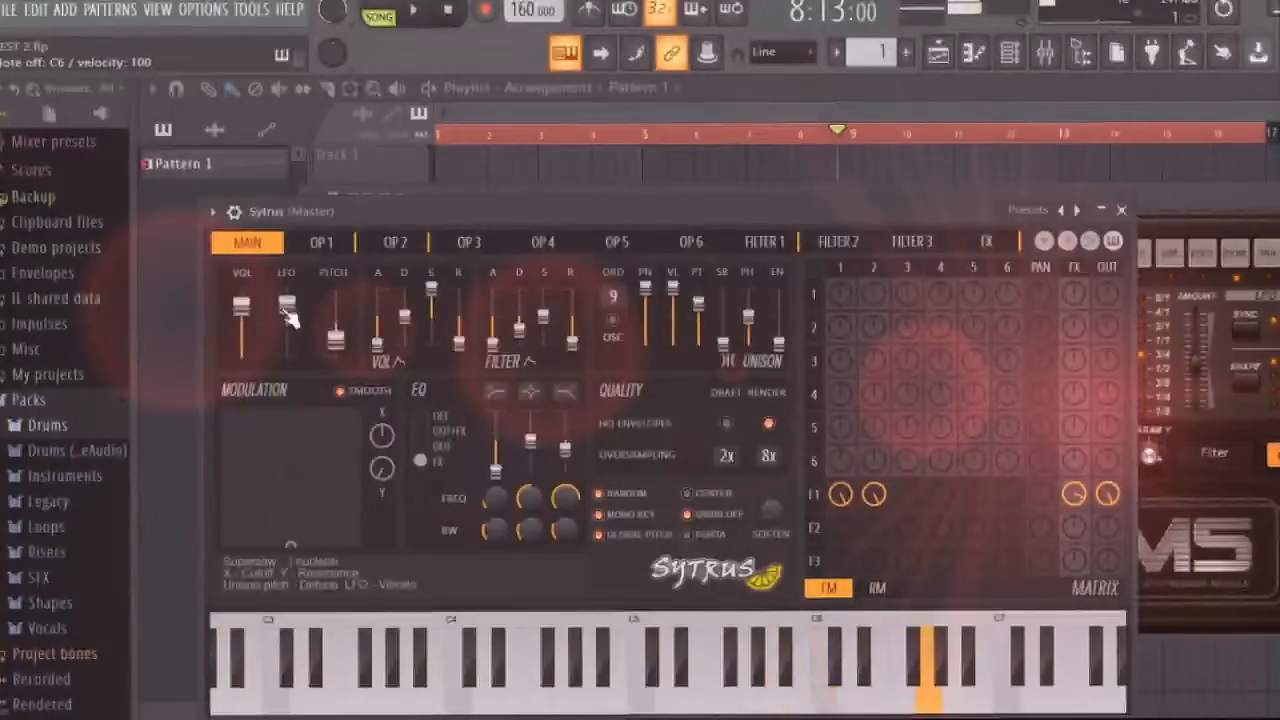
key("y")
key("u")
key("i")
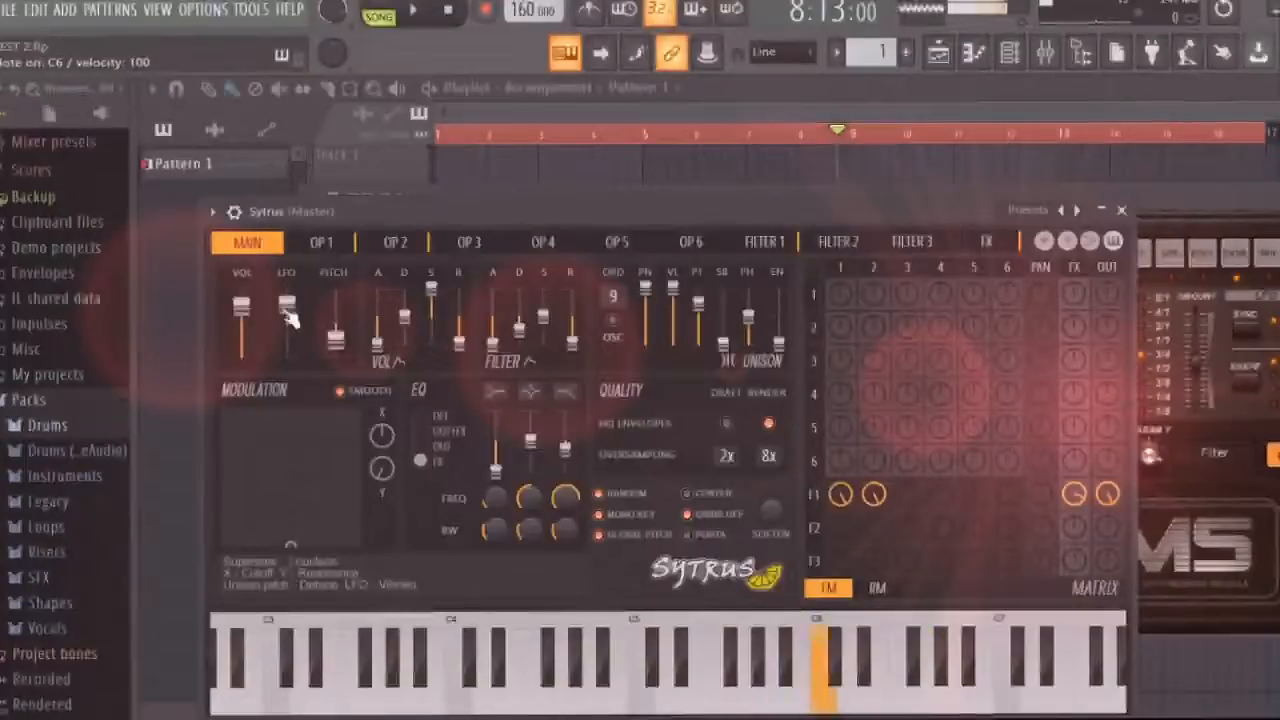
key("j")
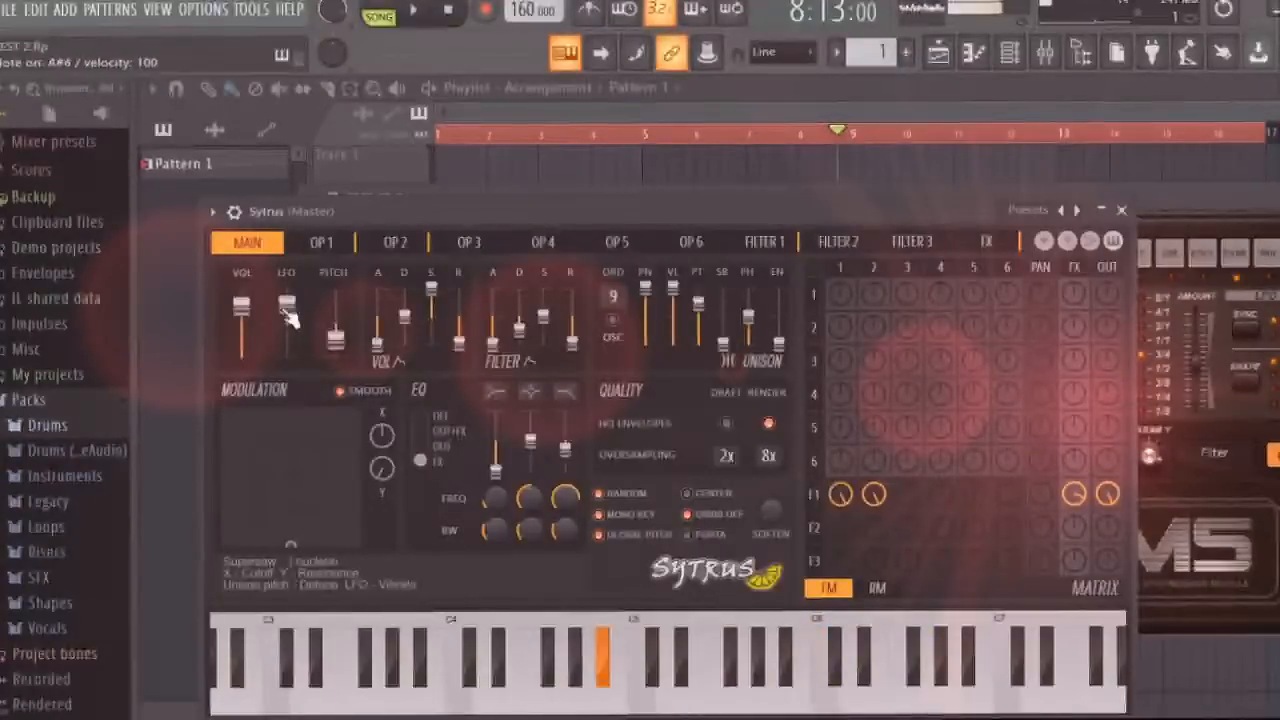
key("p")
key("o")
key("u")
key("p")
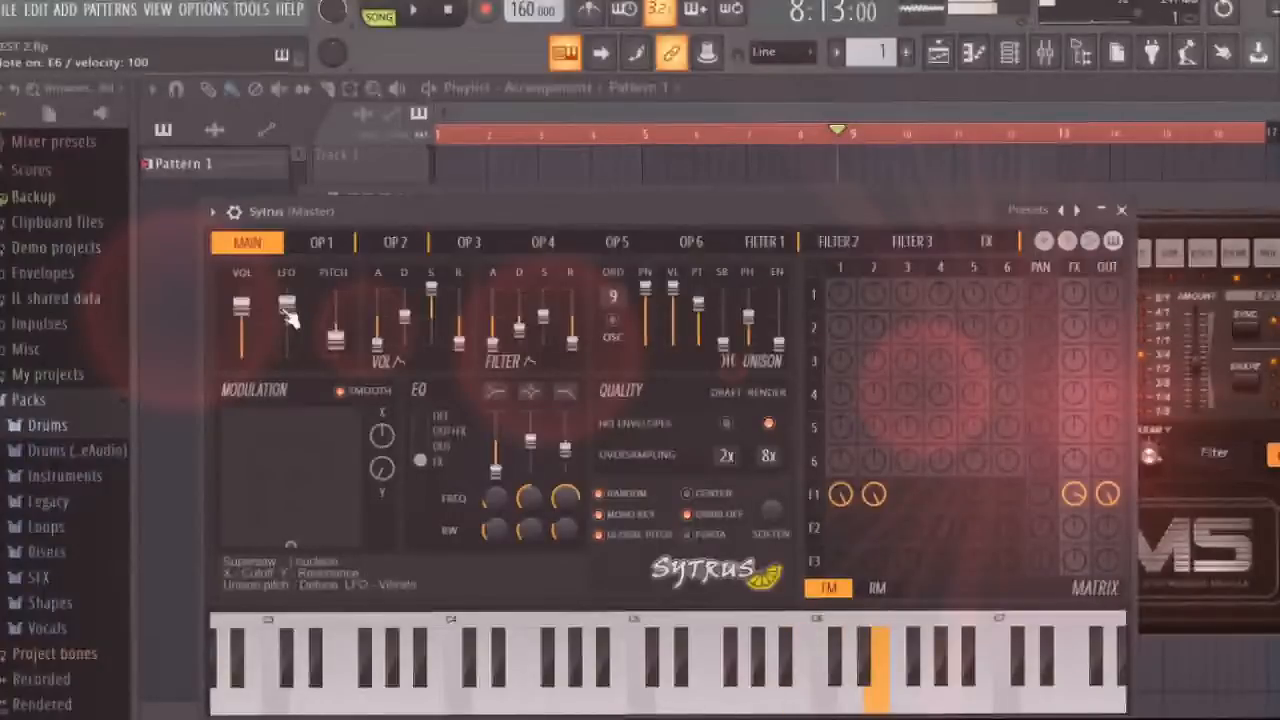
key("i")
key("bracketleft")
key("o")
key("y")
key("u")
key("i")
key("y")
key("o")
key("u")
key("p")
key("i")
key("bracketleft")
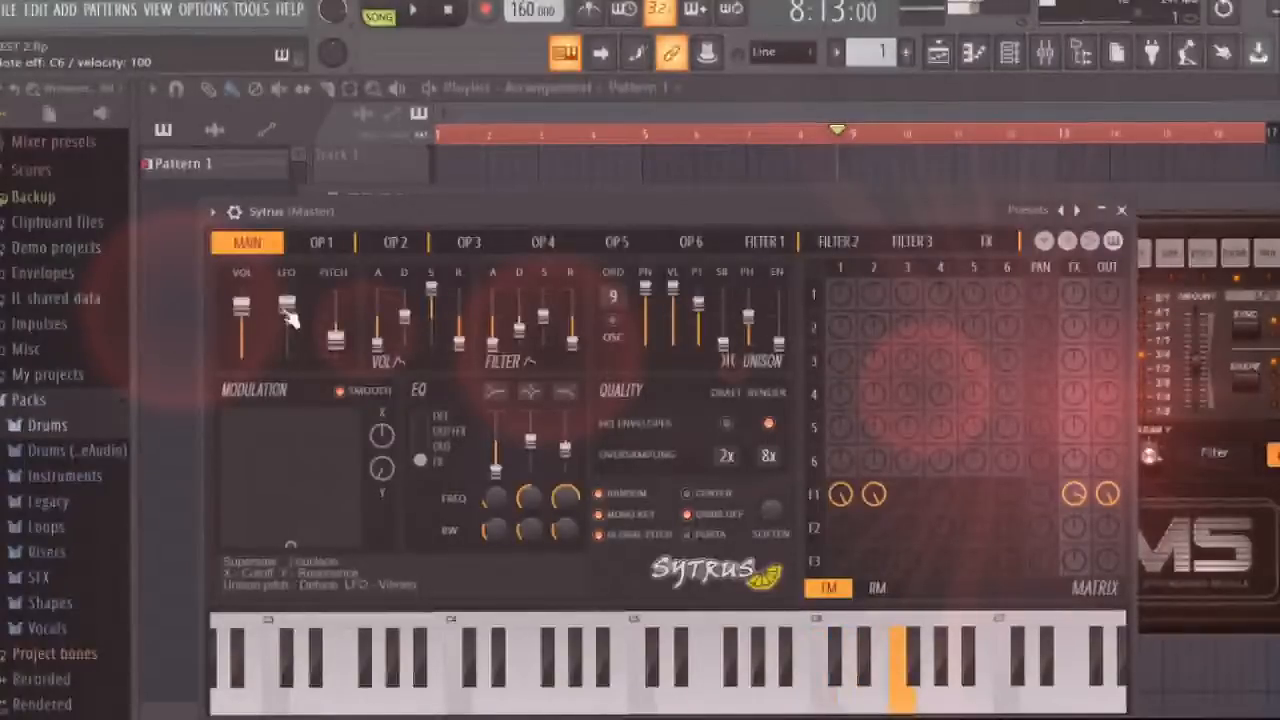
key("o")
key("u")
key("y")
key("r")
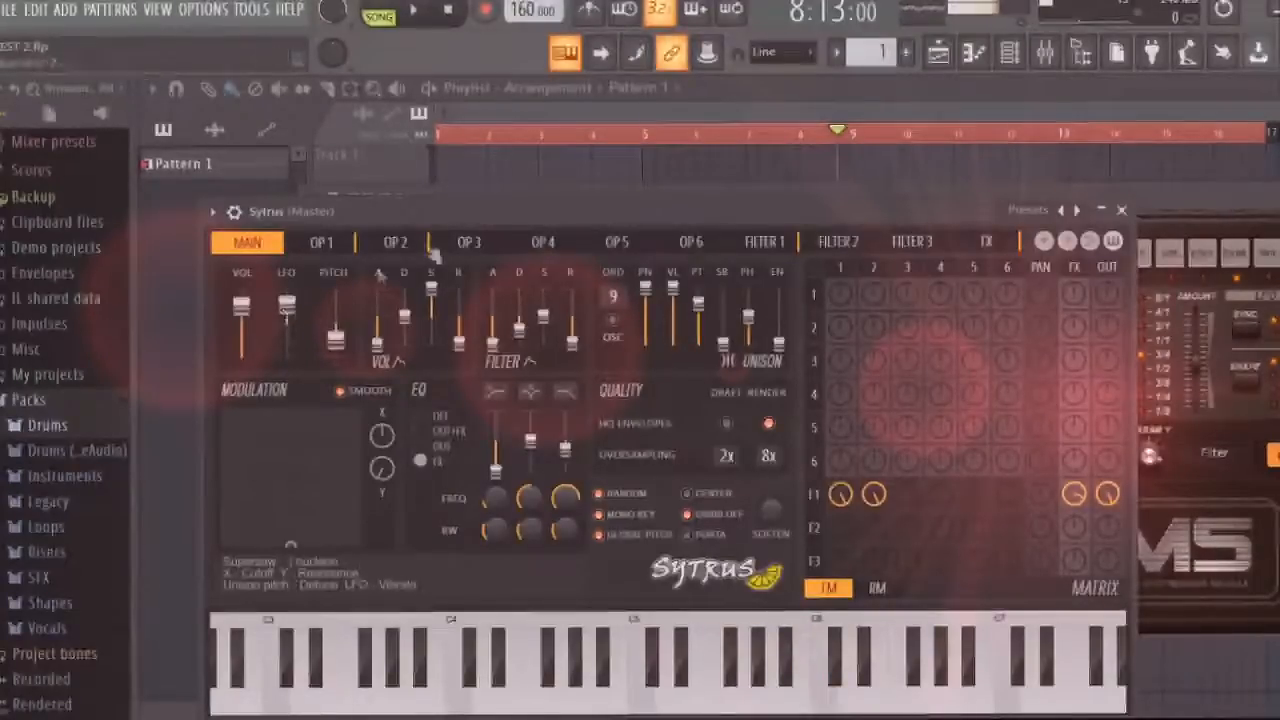
Close the Sytrus and GMS instrument windows to clear the view of the playlist.
left_click(1122, 212)
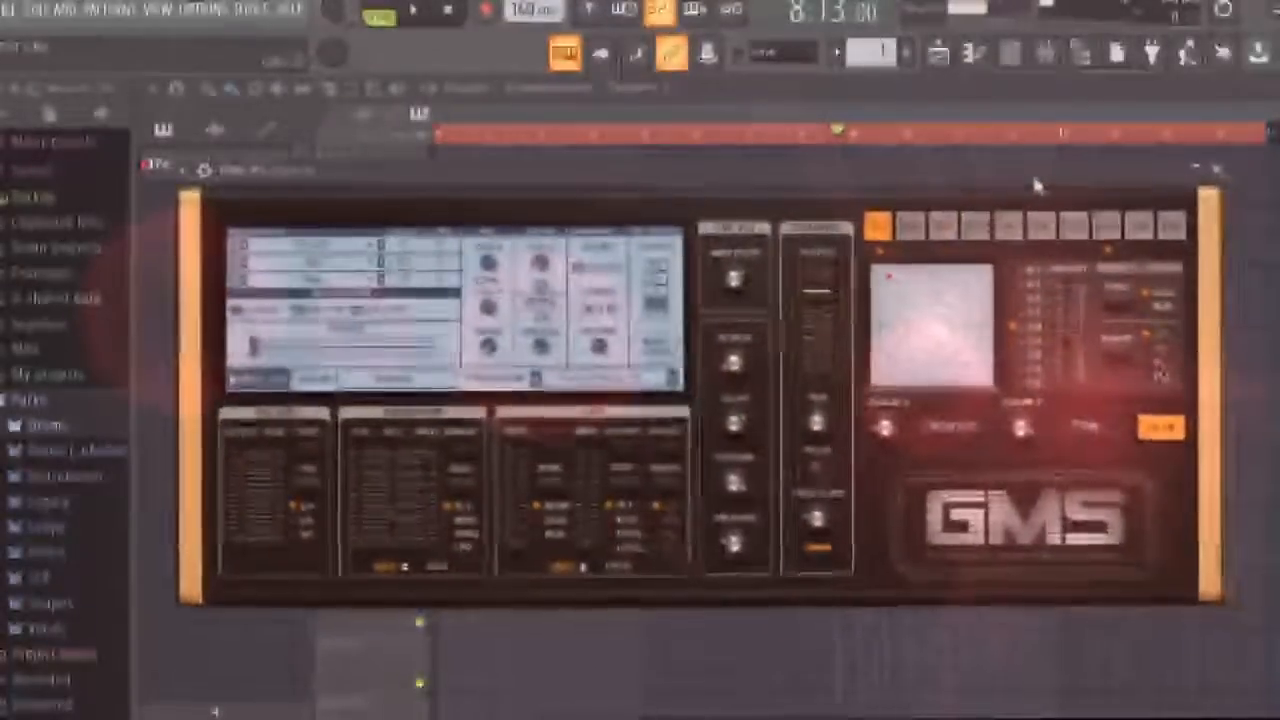
left_click(1222, 180)
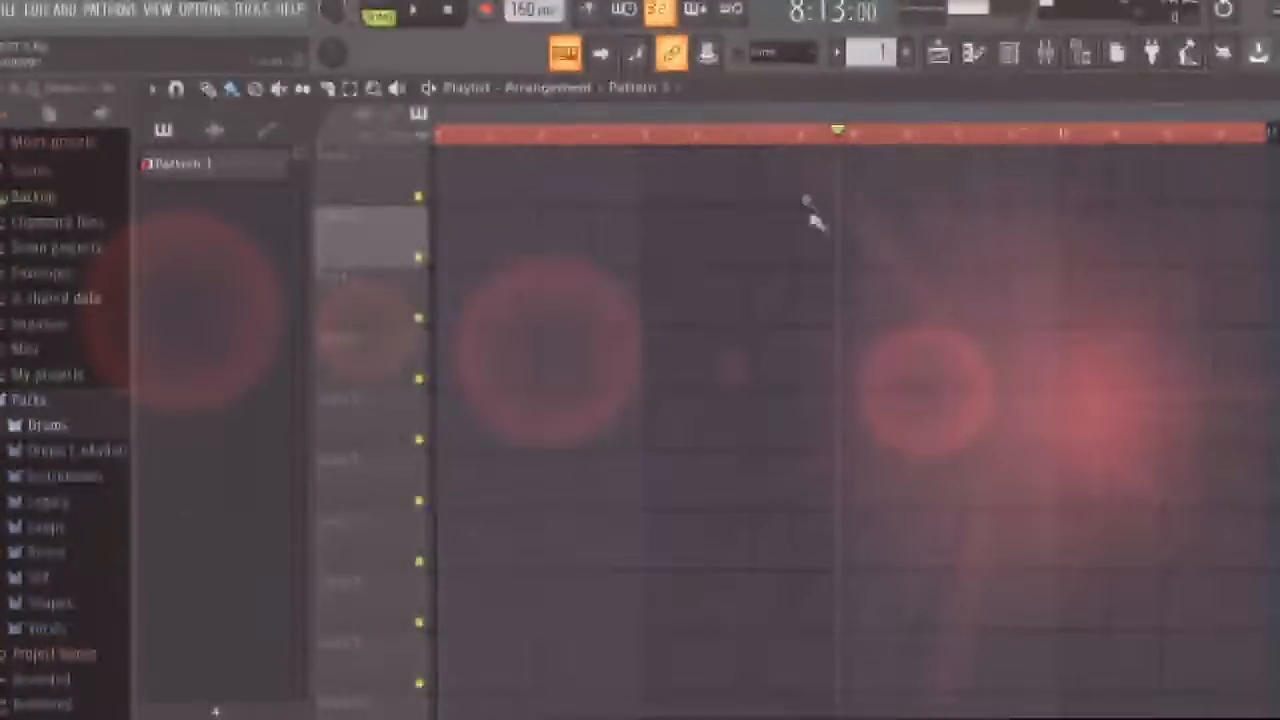